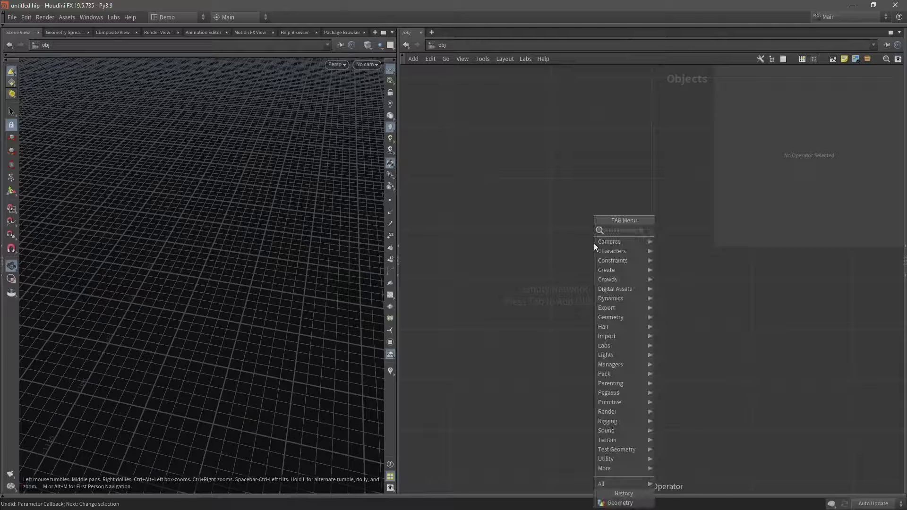
# - Create a geo1 geometry object and dive inside it
pyautogui.write('geo')
pyautogui.press('Return')
pyautogui.click(594, 243)
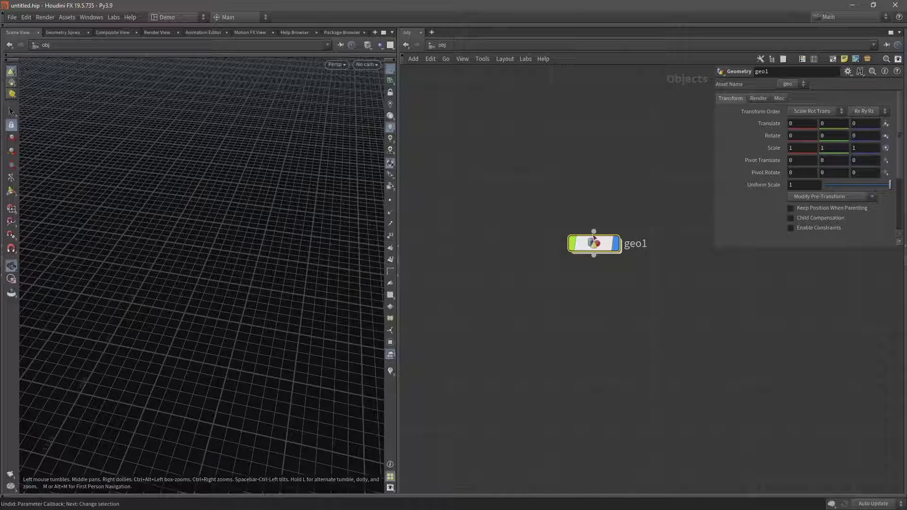
pyautogui.doubleClick(596, 245)
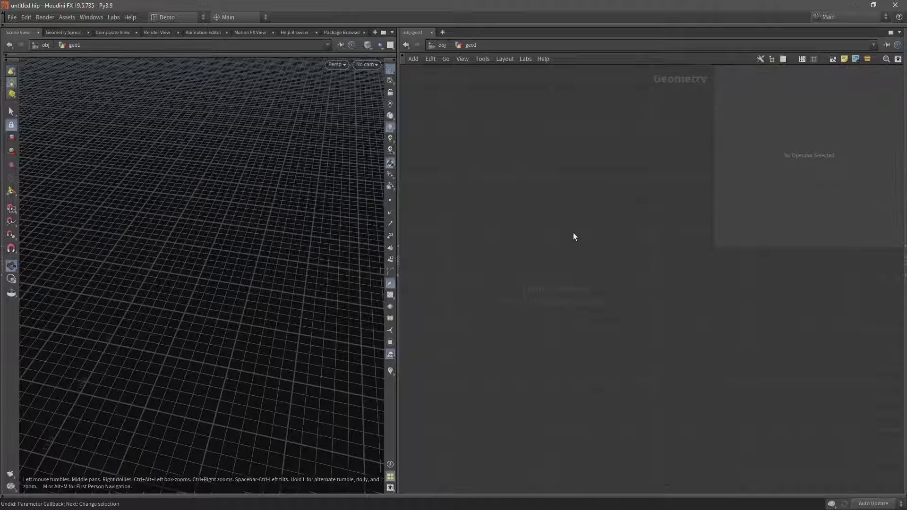
# - Add a PE Load Landscape node inside geo1
pyautogui.press('Tab')
pyautogui.write('pe lo')
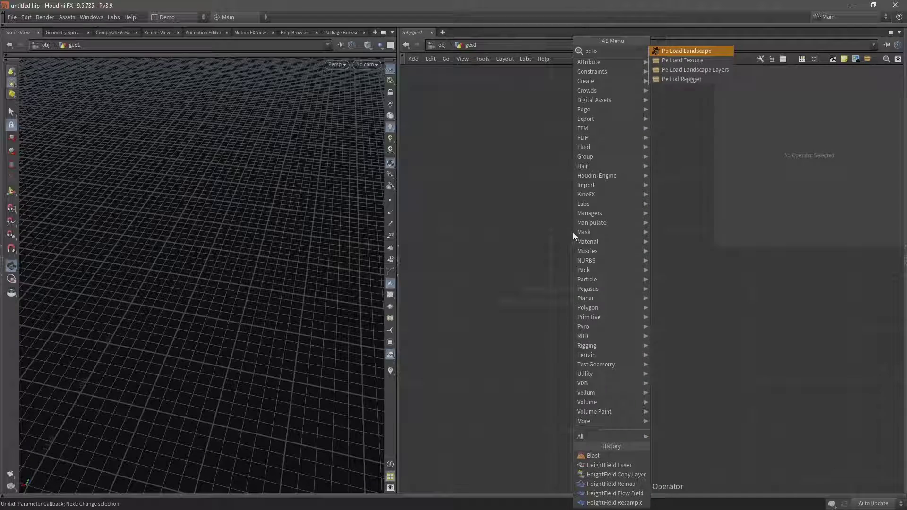
pyautogui.write('ad land')
pyautogui.press('Return')
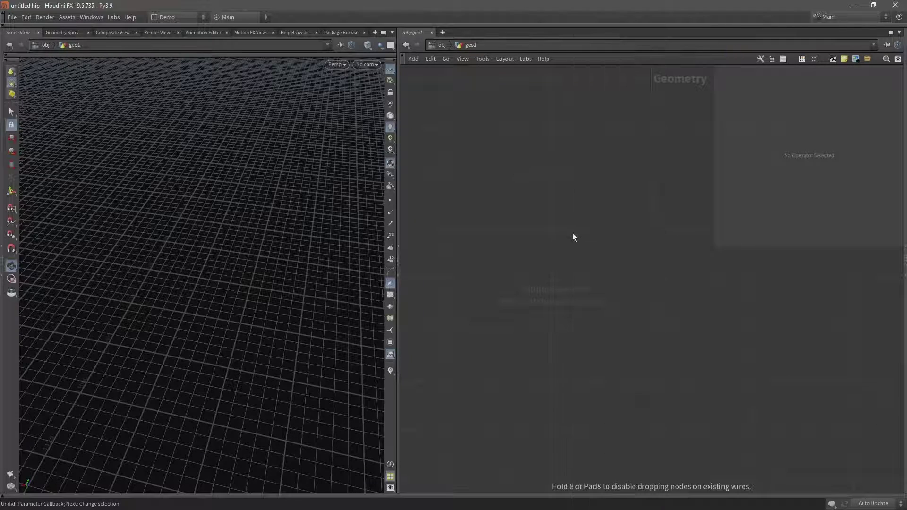
# - Place PE_Load_Landscape1 and zoom the viewport out to frame the whole terrain tile
pyautogui.click(573, 233)
pyautogui.scroll(-10, 320, 209)
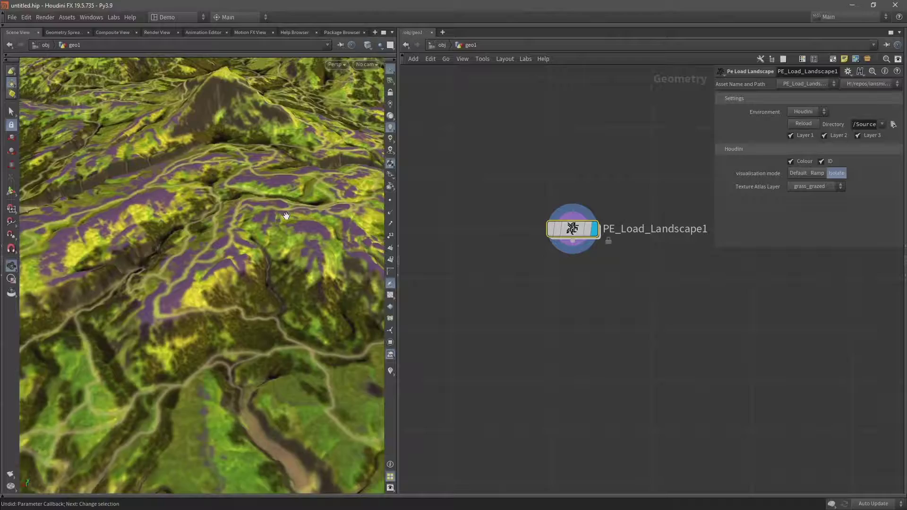
pyautogui.scroll(-10, 228, 197)
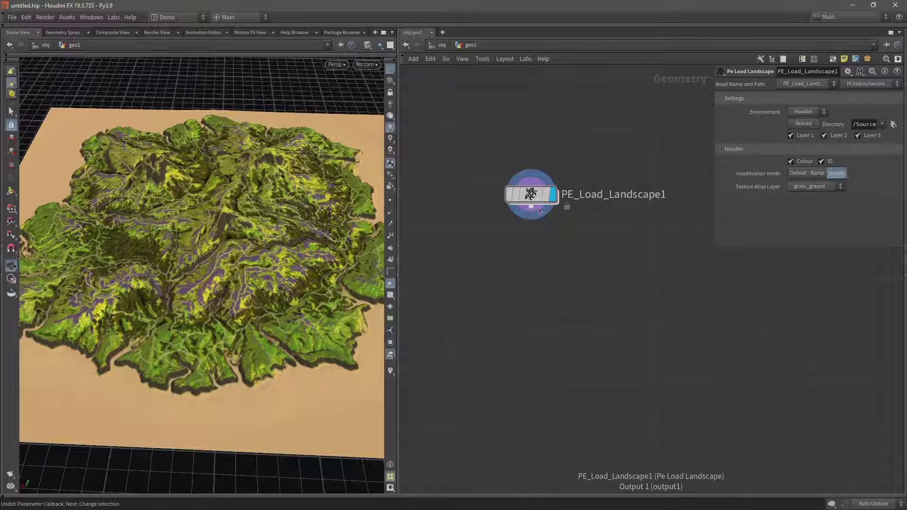
# - Wire a PE_Heightfield_id_to_layer1 node under the landscape and display its red mask
pyautogui.click(532, 207)
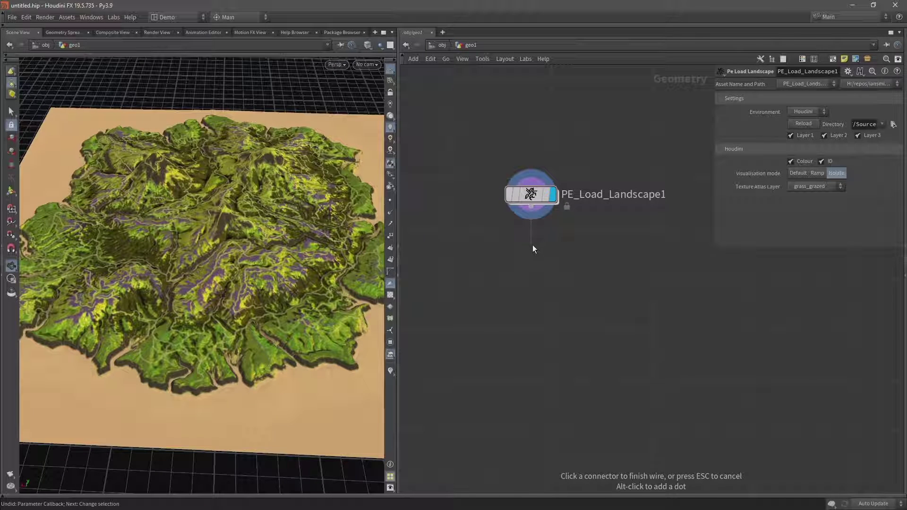
pyautogui.press('Tab')
pyautogui.write('id to')
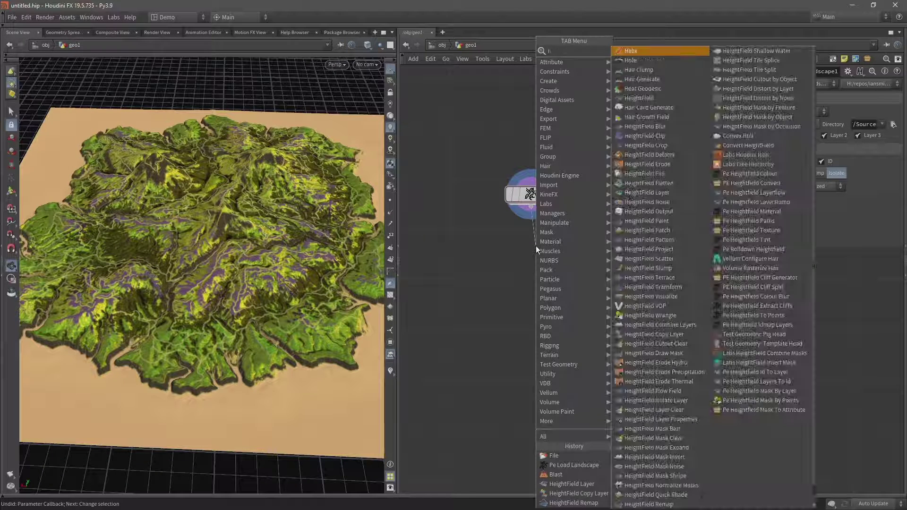
pyautogui.write('l')
pyautogui.press('Return')
pyautogui.click(536, 245)
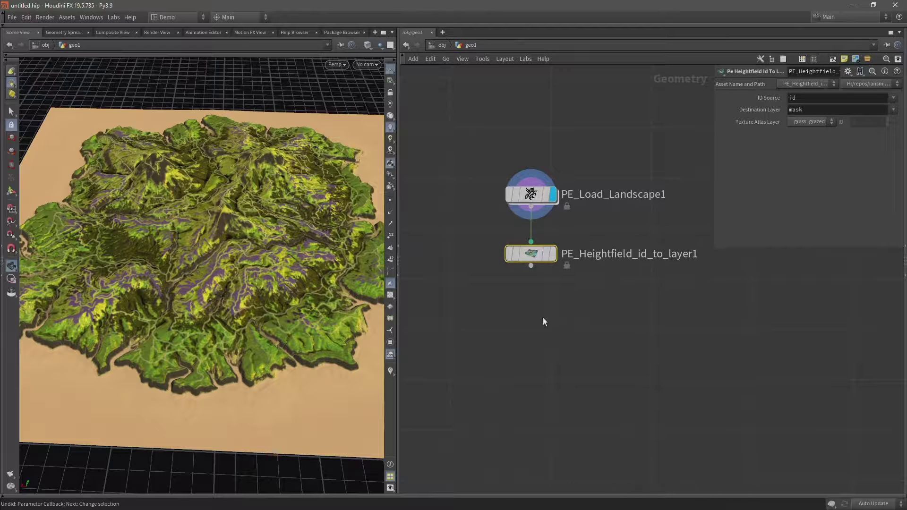
pyautogui.click(552, 256)
pyautogui.scroll(3, 197, 308)
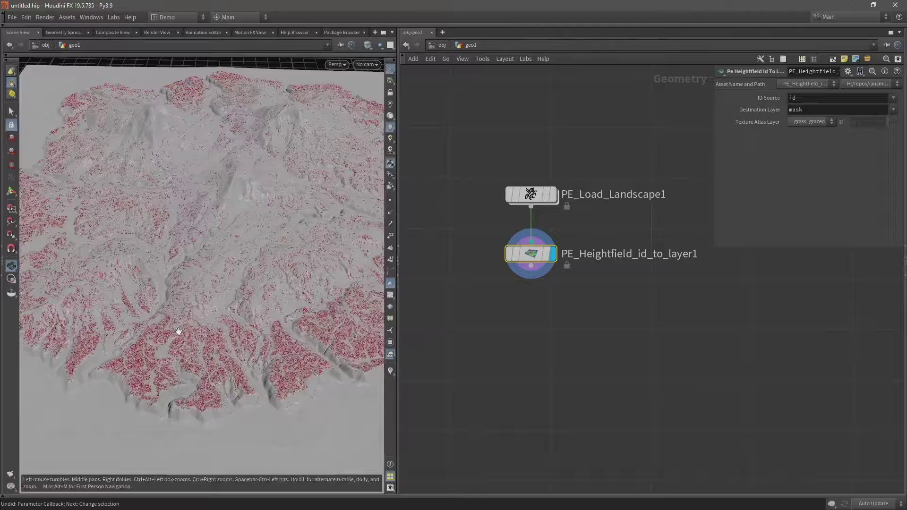
pyautogui.scroll(1, 228, 262)
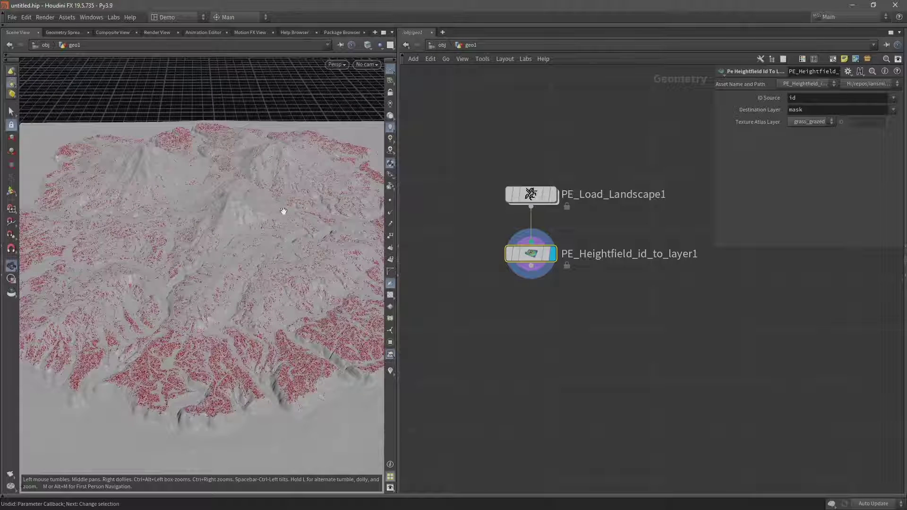
# - Set the Texture Atlas Layer to cliff so only cliff areas are masked
pyautogui.click(809, 121)
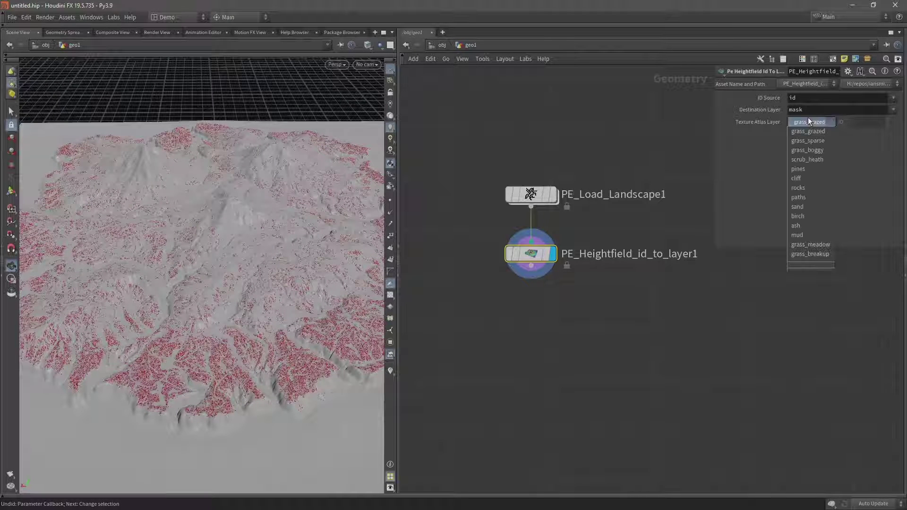
pyautogui.click(804, 179)
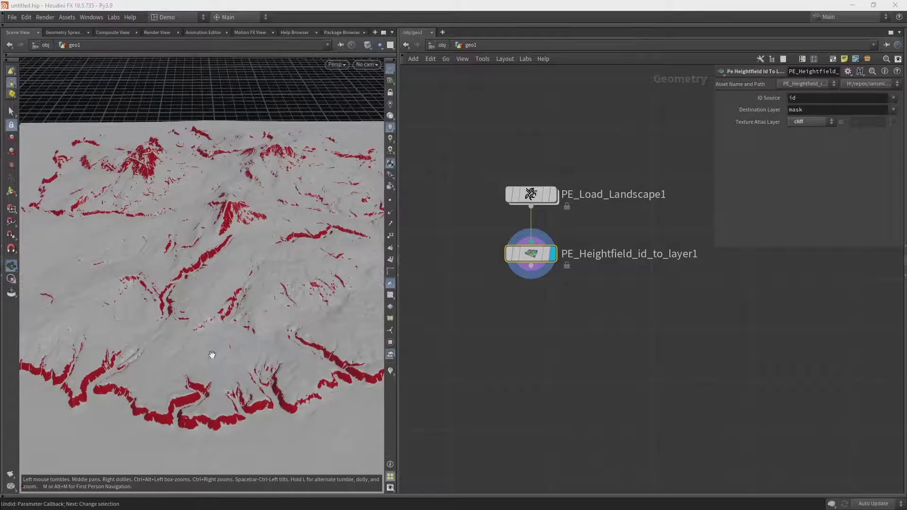
pyautogui.moveTo(212, 355); pyautogui.dragTo(237, 297, button='right')
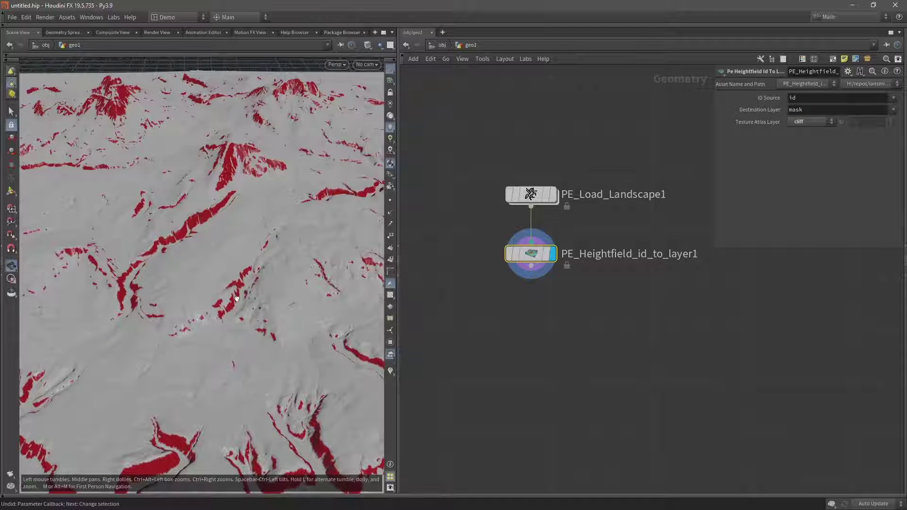
pyautogui.moveTo(236, 298); pyautogui.dragTo(231, 279)
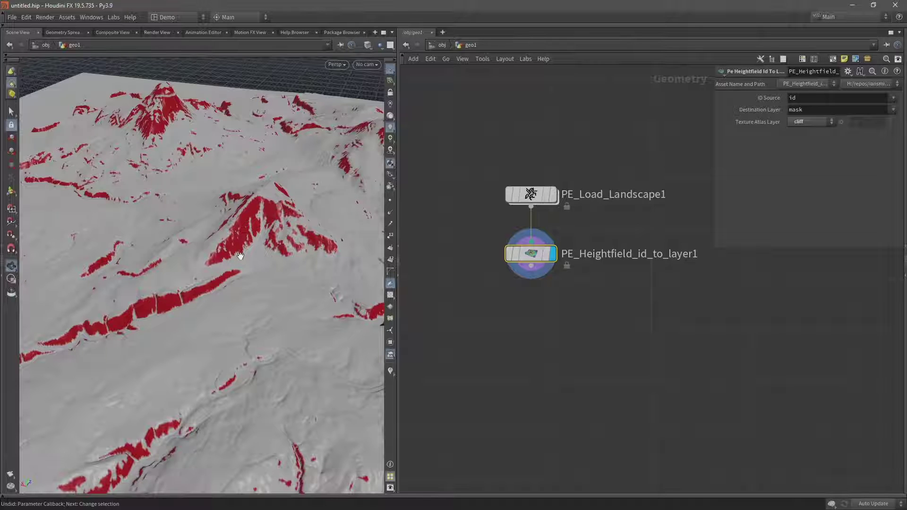
# - Orbit and zoom in close to inspect the red-masked peaks
pyautogui.moveTo(239, 250); pyautogui.dragTo(236, 371)
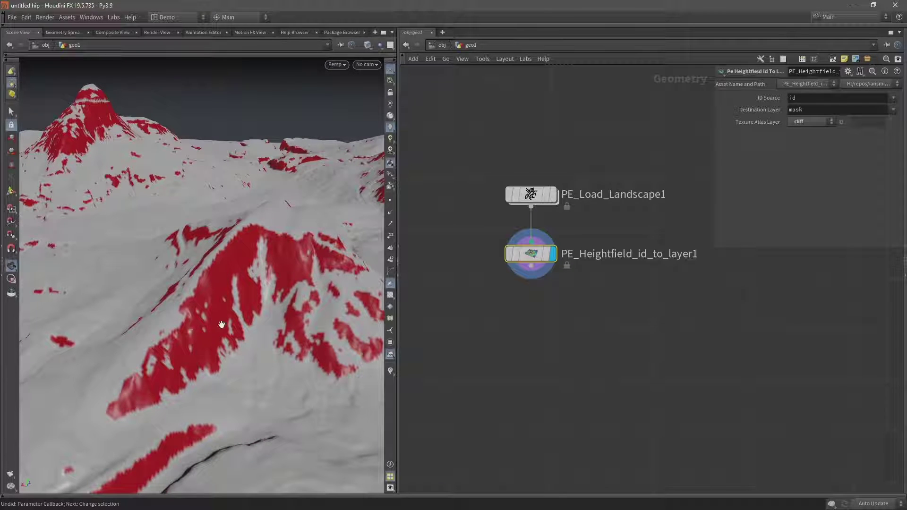
pyautogui.moveTo(231, 313); pyautogui.dragTo(201, 307)
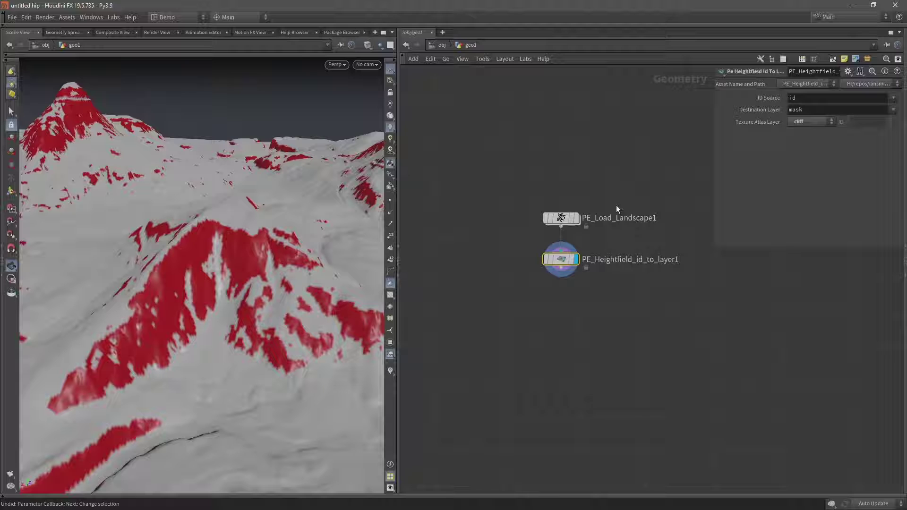
pyautogui.scroll(-3, 616, 205)
pyautogui.scroll(1, 543, 237)
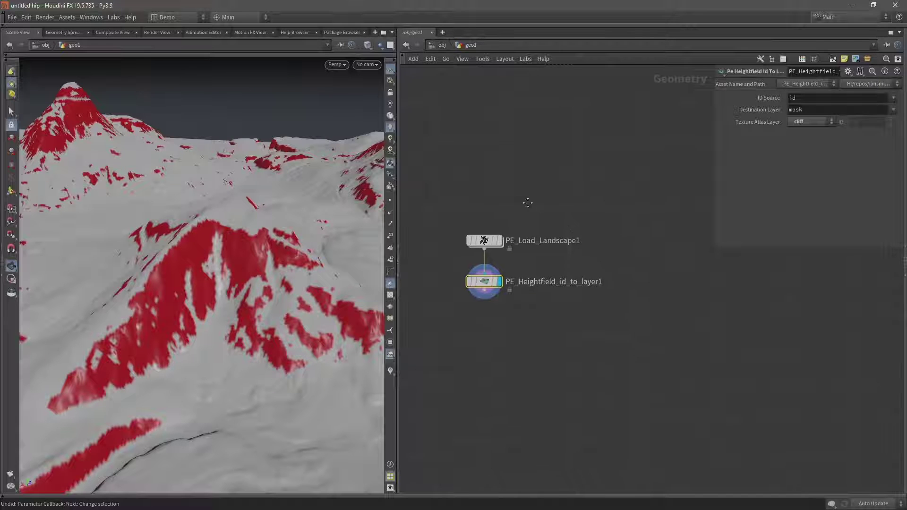
# - Add a File node loading the Pegasus landscape .bgeo.sc file and display it
pyautogui.press('Tab')
pyautogui.press('Return')
pyautogui.click(648, 234)
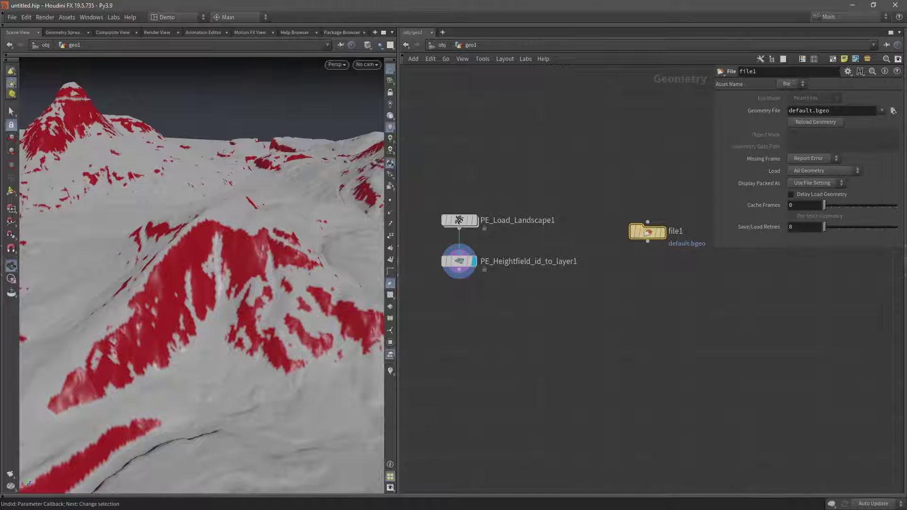
pyautogui.click(893, 110)
pyautogui.doubleClick(584, 123)
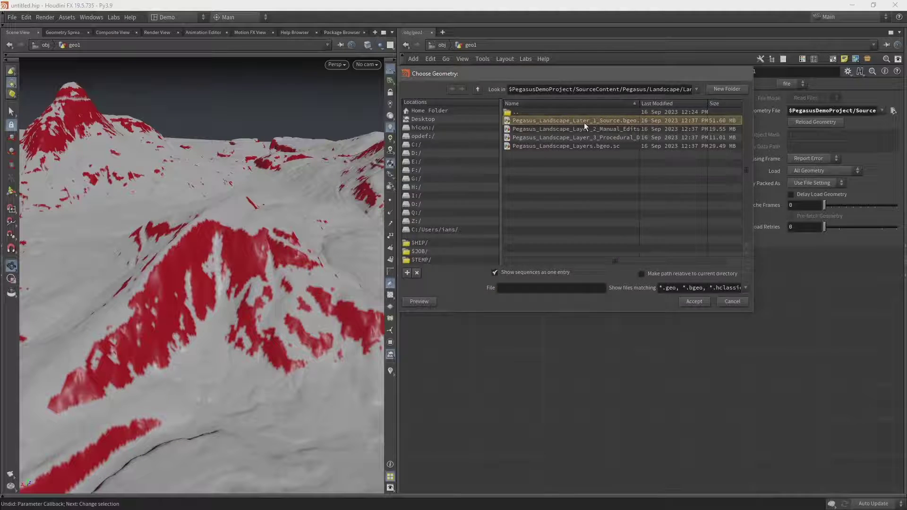
pyautogui.moveTo(643, 232); pyautogui.dragTo(625, 220)
pyautogui.click(642, 221)
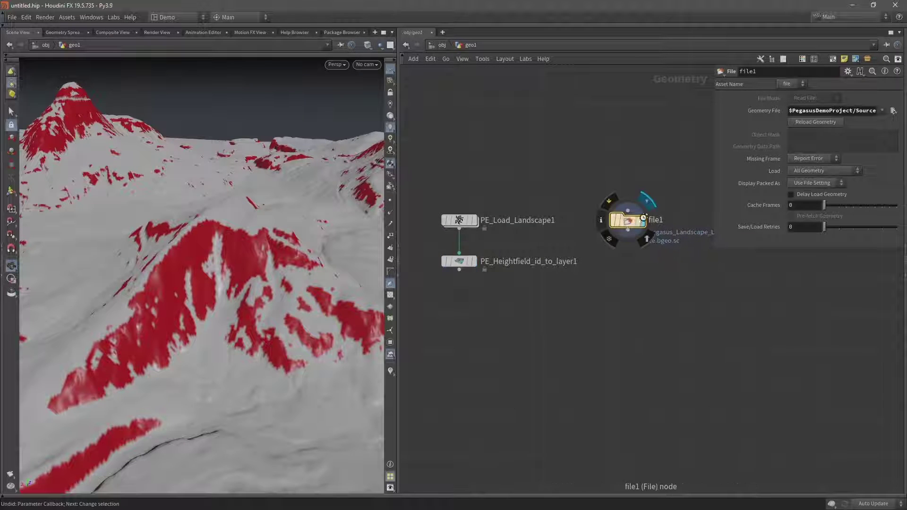
# - Add a HeightField Mask by Feature node under file1
pyautogui.press('Tab')
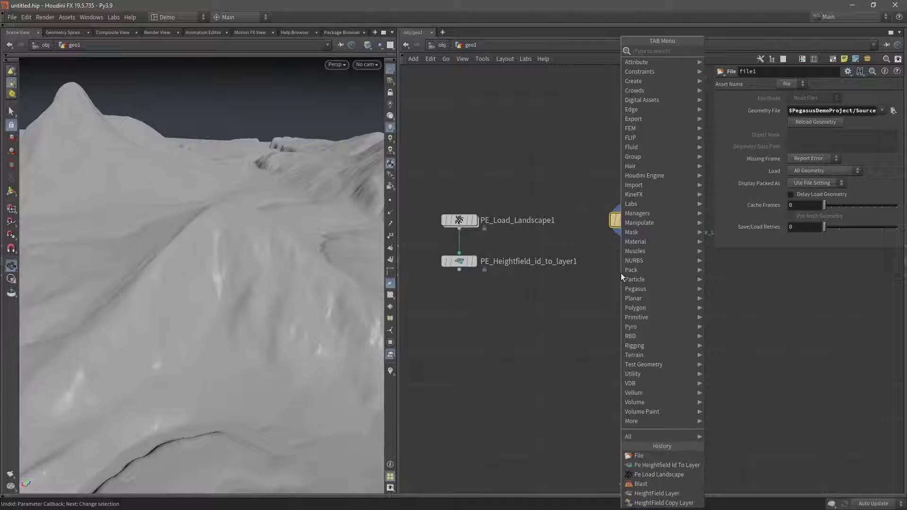
pyautogui.write('mask by')
pyautogui.press('Return')
pyautogui.click(628, 257)
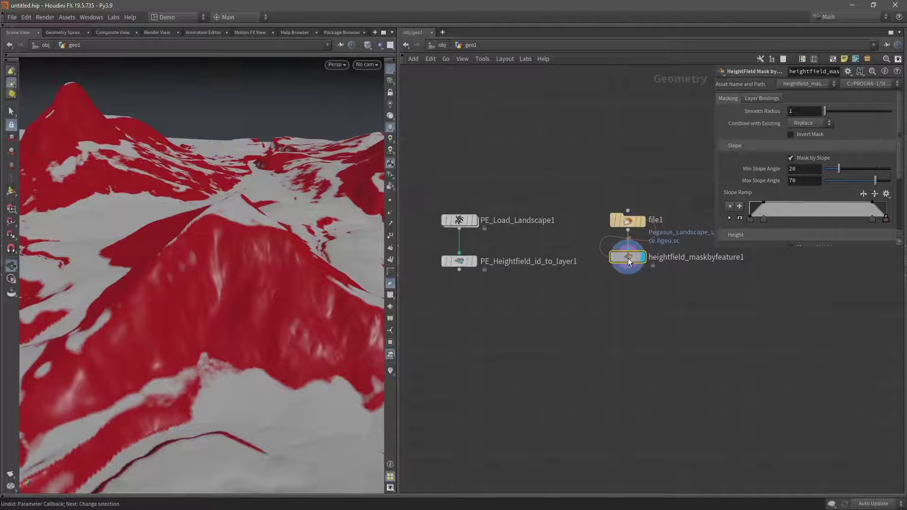
# - Reshape the slope ramp to mask slopes between 40.1 and 44.7 degrees, then select both test nodes
pyautogui.moveTo(764, 219); pyautogui.dragTo(862, 181)
pyautogui.moveTo(840, 168)
pyautogui.mouseDown()
pyautogui.moveTo(823, 170)
pyautogui.moveTo(853, 182)
pyautogui.moveTo(844, 183)
pyautogui.moveTo(840, 169)
pyautogui.moveTo(857, 179)
pyautogui.moveTo(854, 169)
pyautogui.mouseUp()
pyautogui.moveTo(189, 208); pyautogui.dragTo(179, 264)
pyautogui.moveTo(534, 293); pyautogui.dragTo(623, 184)
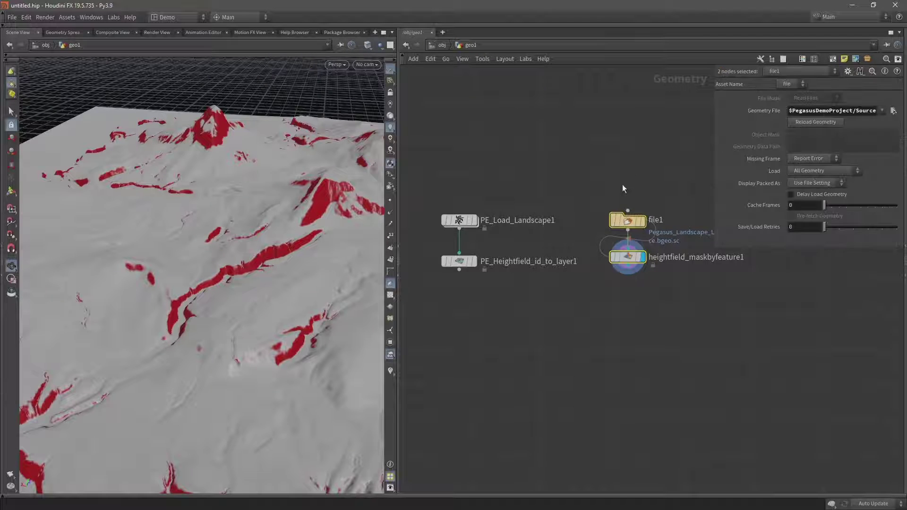
# - Delete the file1 and mask-by-feature test nodes
pyautogui.press('Delete')
pyautogui.scroll(4, 540, 260)
pyautogui.scroll(-2, 541, 260)
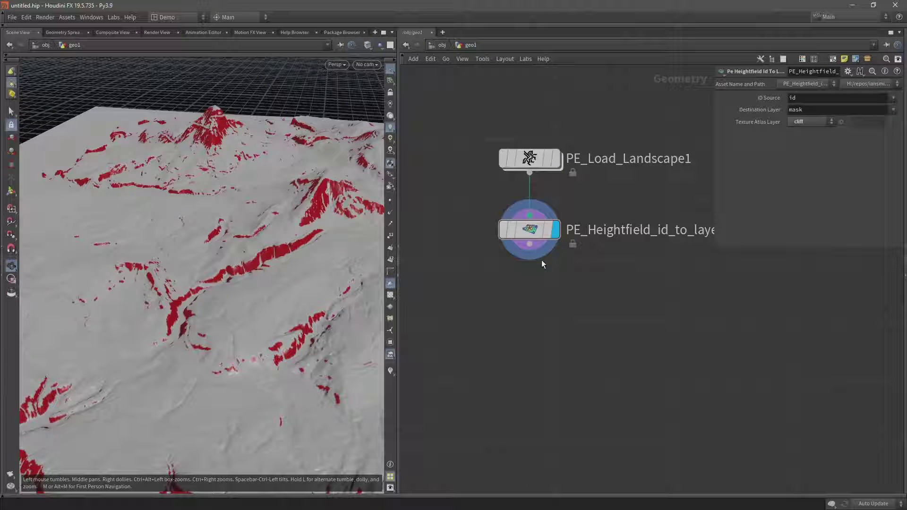
# - Wire a Convert HeightField node below PE_Heightfield_id_to_layer1
pyautogui.click(537, 248)
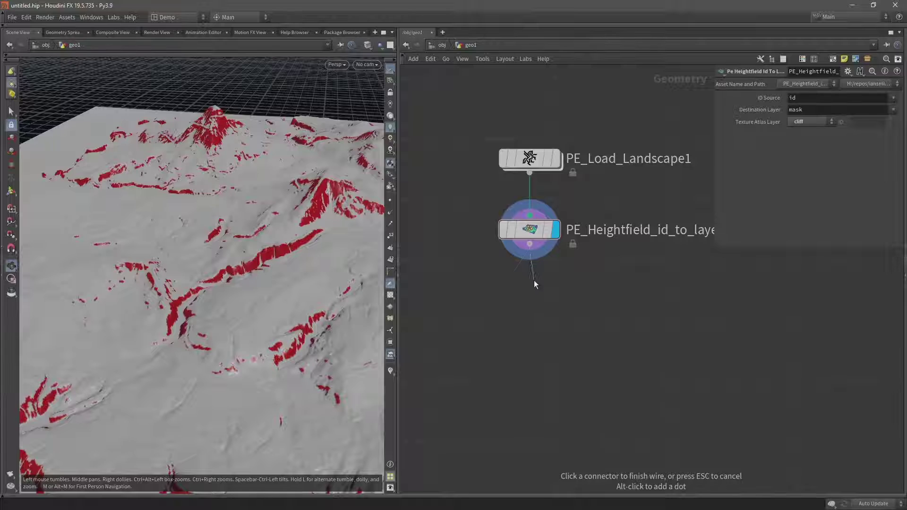
pyautogui.click(523, 277)
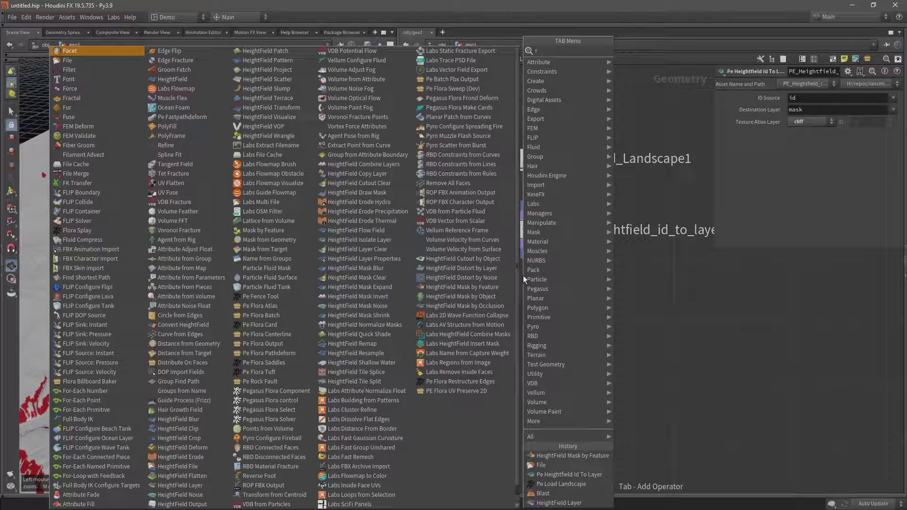
pyautogui.press('Escape')
pyautogui.press('Tab')
pyautogui.write('hf')
pyautogui.press('Escape')
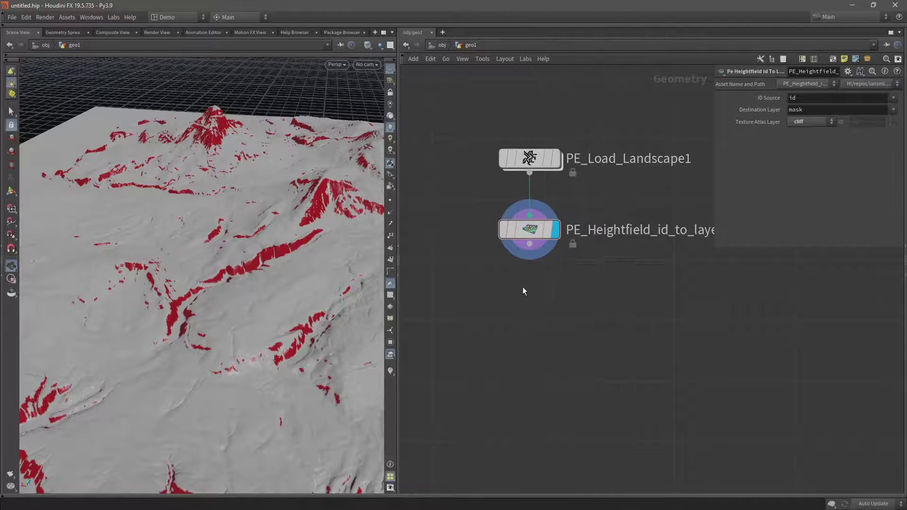
pyautogui.press('Tab')
pyautogui.write('hf conv')
pyautogui.press('Return')
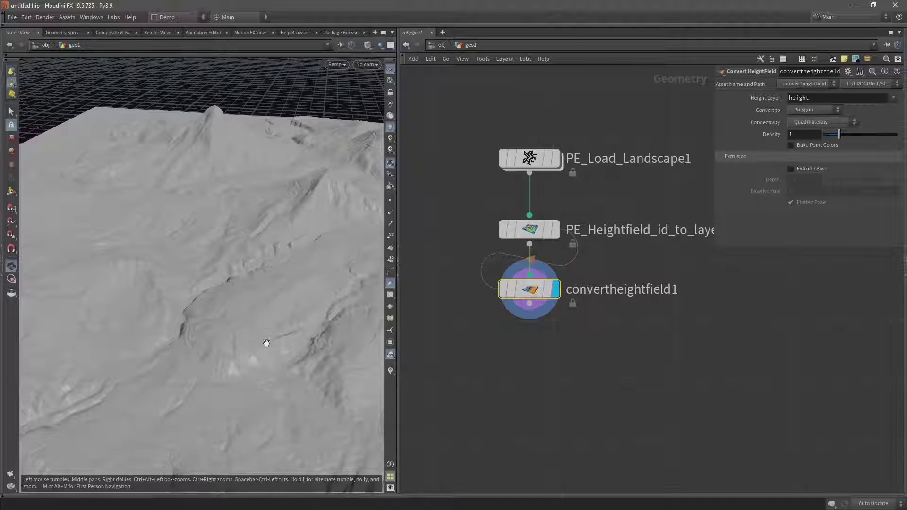
pyautogui.click(65, 32)
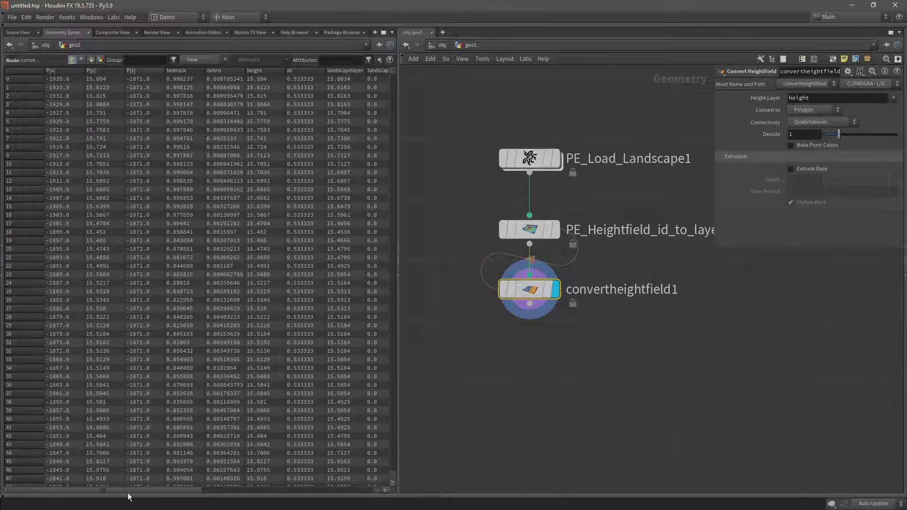
pyautogui.moveTo(127, 492); pyautogui.dragTo(175, 492)
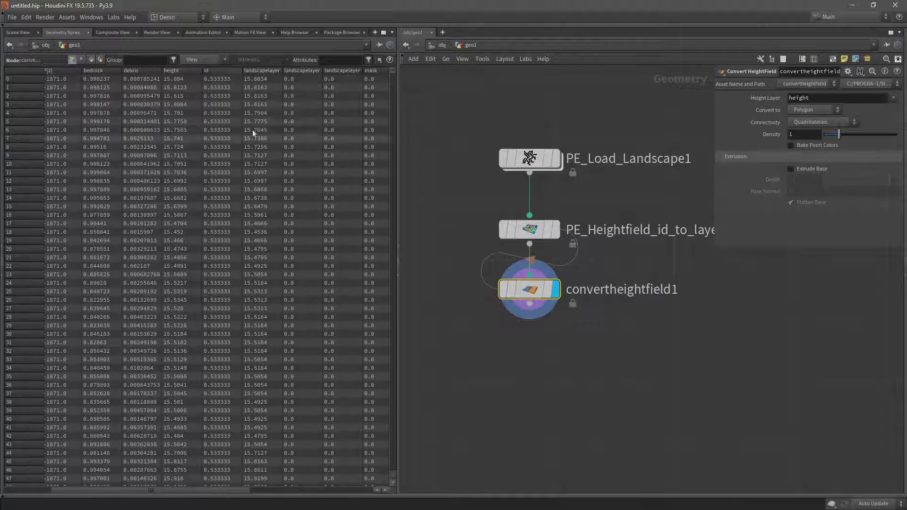
pyautogui.click(18, 32)
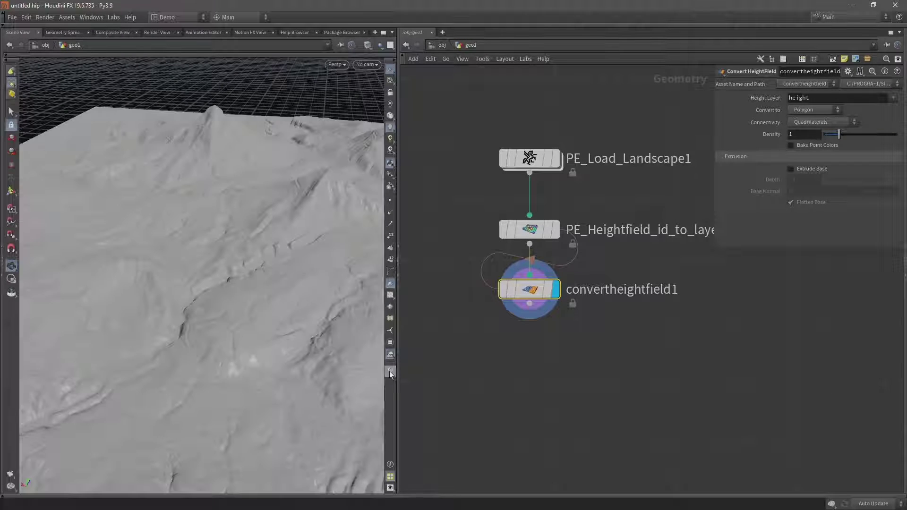
# - Add a Color visualizer ramping the mask attribute on a Grayscale ramp
pyautogui.click(389, 357)
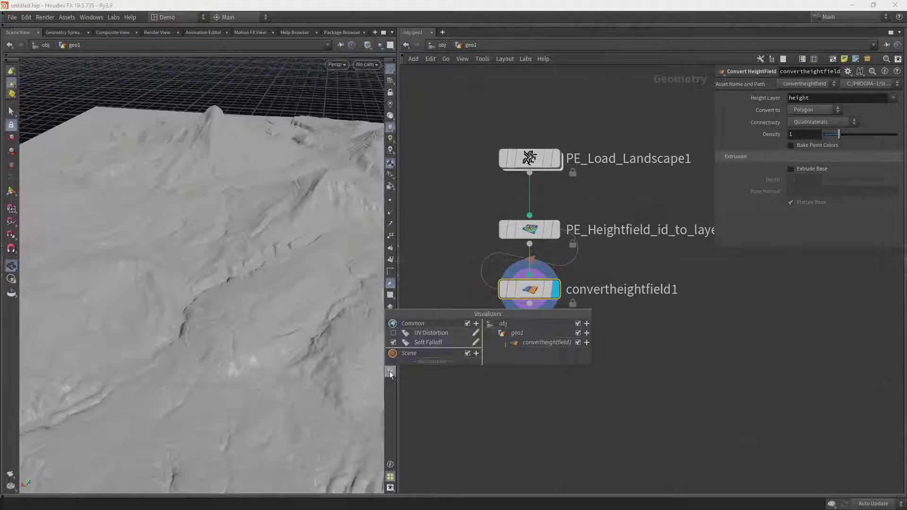
pyautogui.click(476, 354)
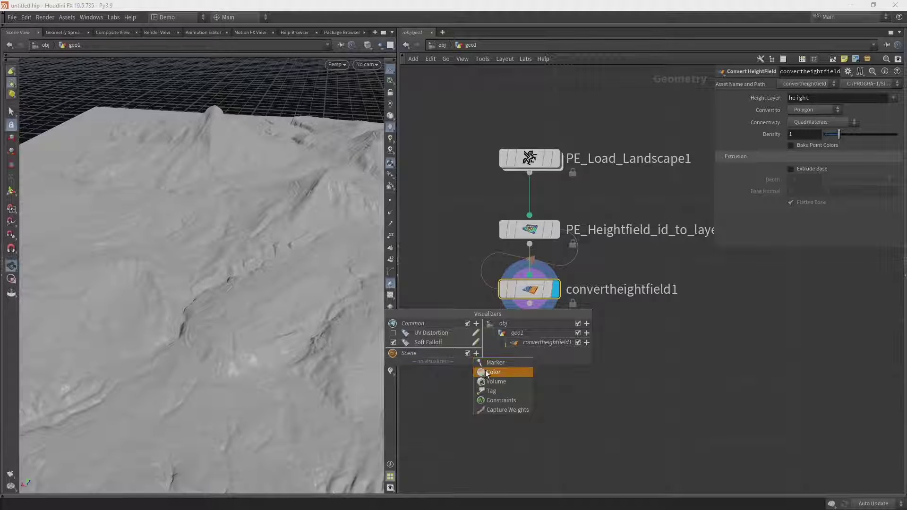
pyautogui.click(488, 374)
pyautogui.click(492, 353)
pyautogui.click(492, 372)
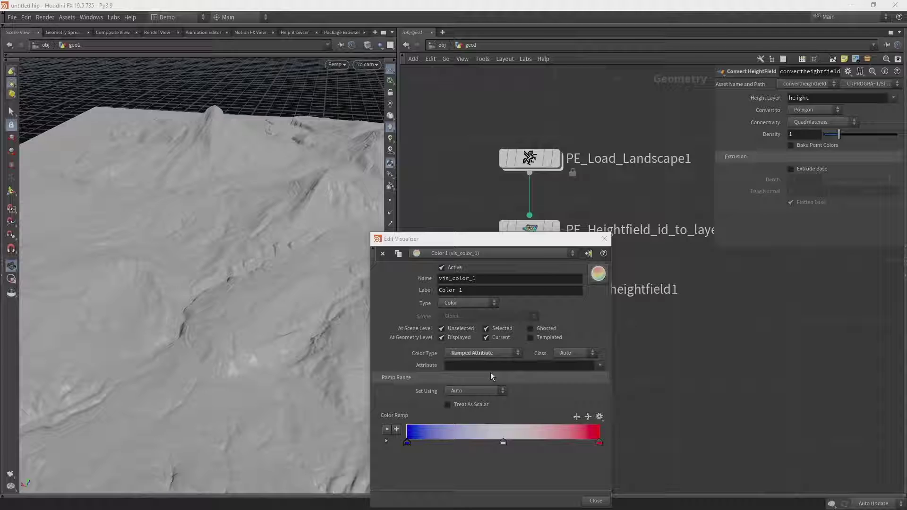
pyautogui.click(599, 416)
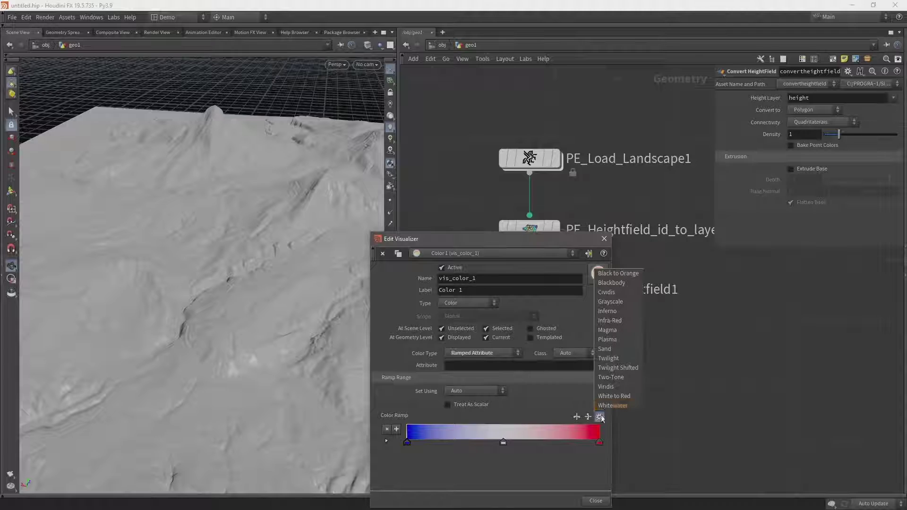
pyautogui.click(614, 303)
pyautogui.click(567, 366)
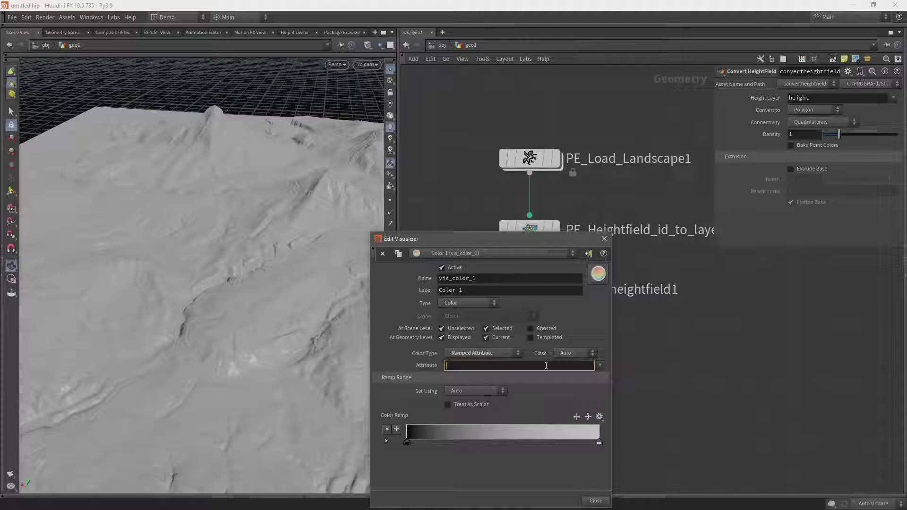
pyautogui.write('mask')
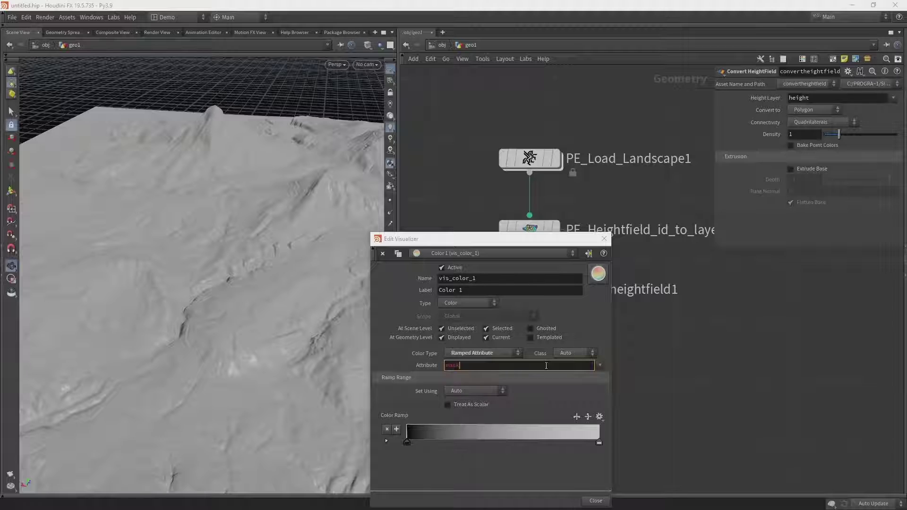
pyautogui.press('Return')
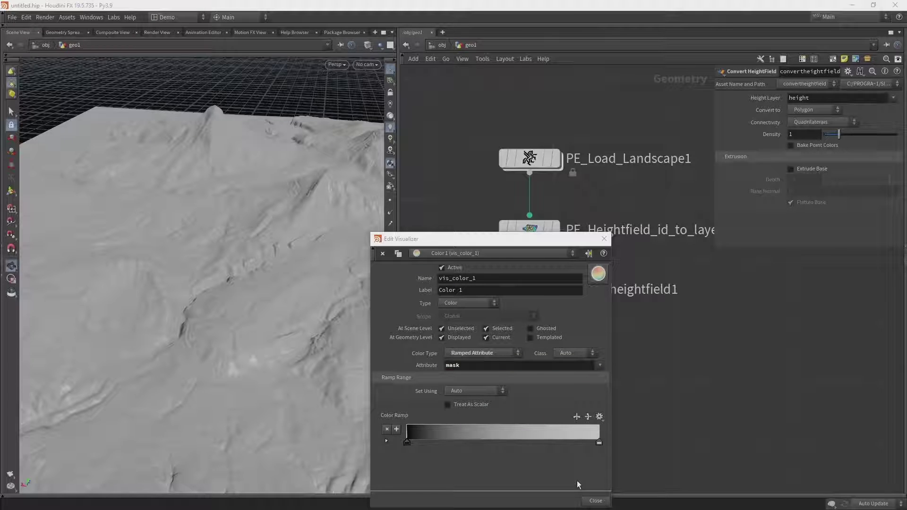
pyautogui.click(596, 502)
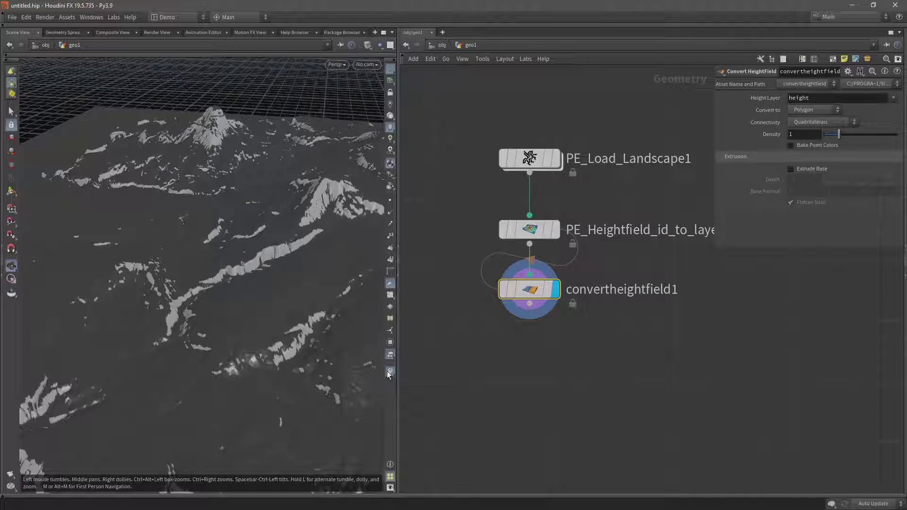
# - Switch the Color 1 visualizer ramp to White to Red, keeping mask as the attribute
pyautogui.rightClick(387, 371)
pyautogui.click(474, 360)
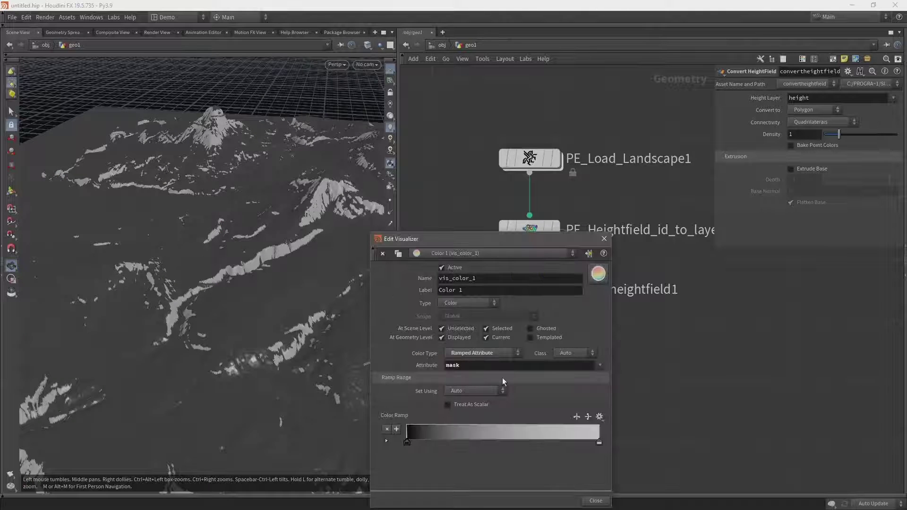
pyautogui.doubleClick(453, 365)
pyautogui.press('BackSpace')
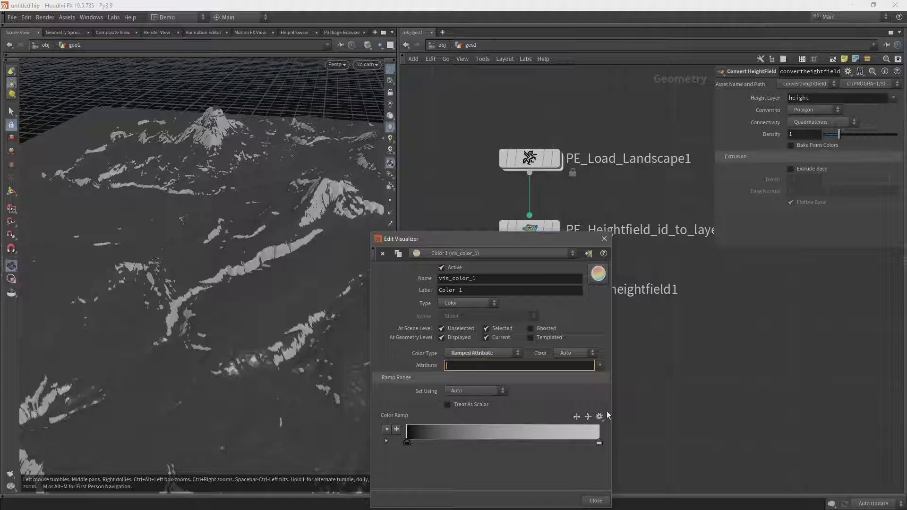
pyautogui.click(599, 417)
pyautogui.click(614, 396)
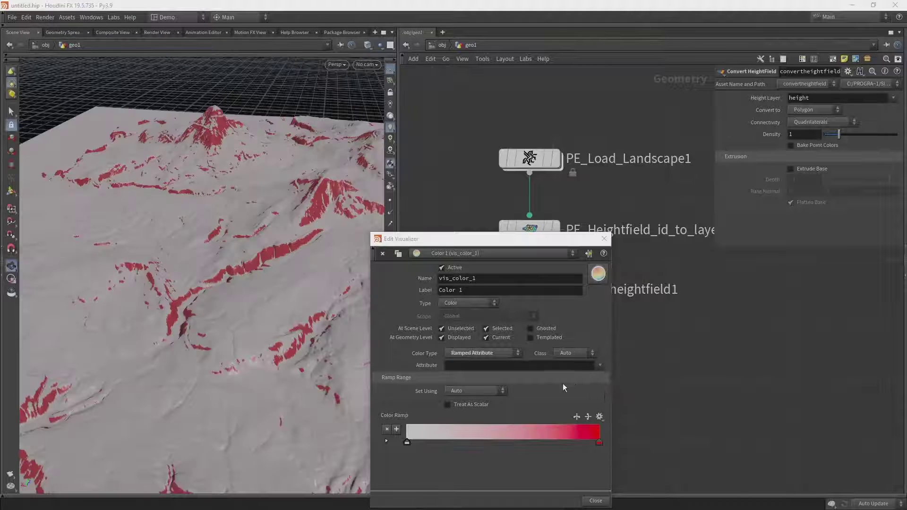
pyautogui.click(544, 362)
pyautogui.write('mask')
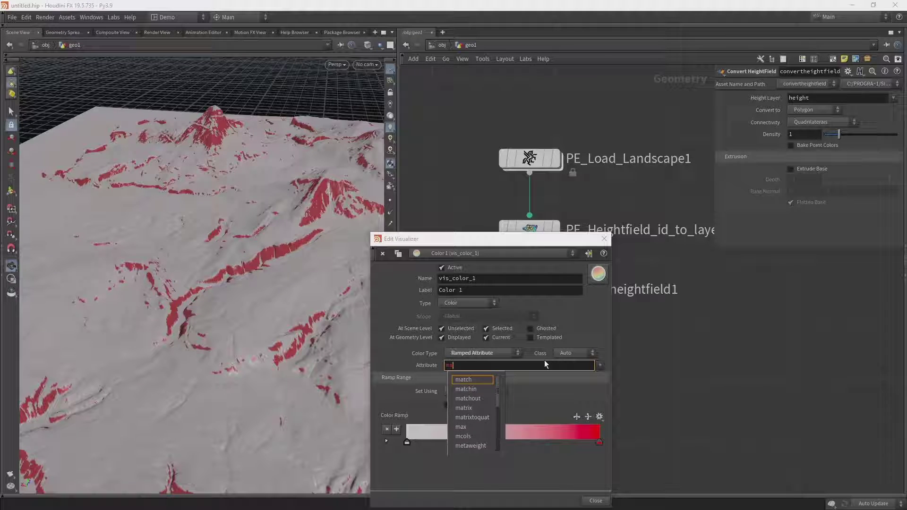
pyautogui.press('Return')
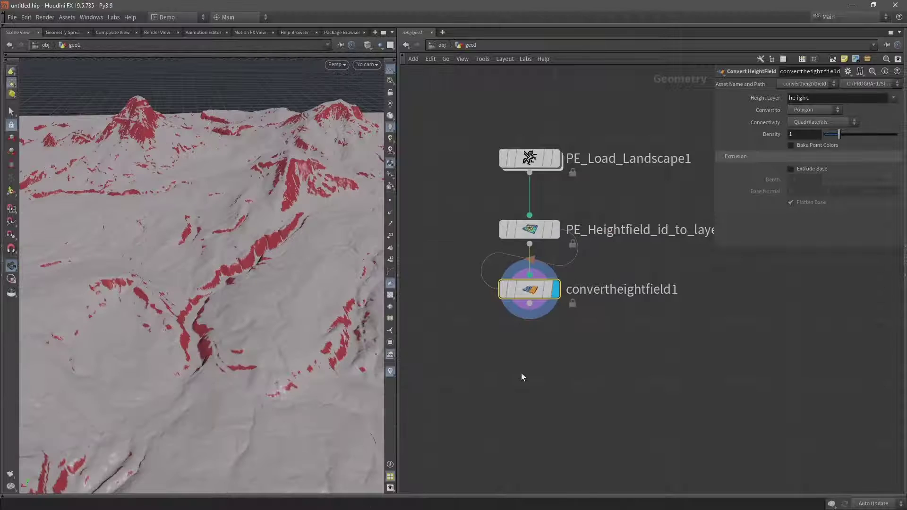
# - Add an Attribute Blur under convertheightfield1 set to blur the mask attribute
pyautogui.click(529, 304)
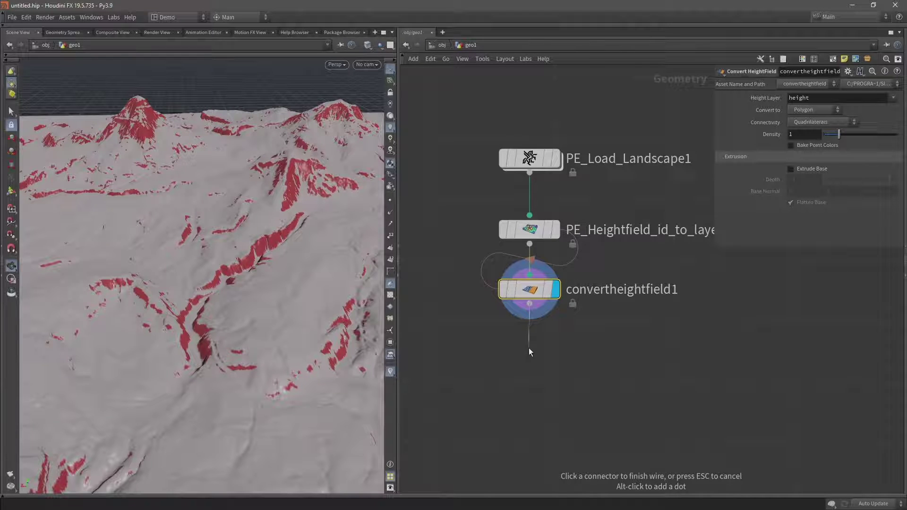
pyautogui.press('Tab')
pyautogui.write('att')
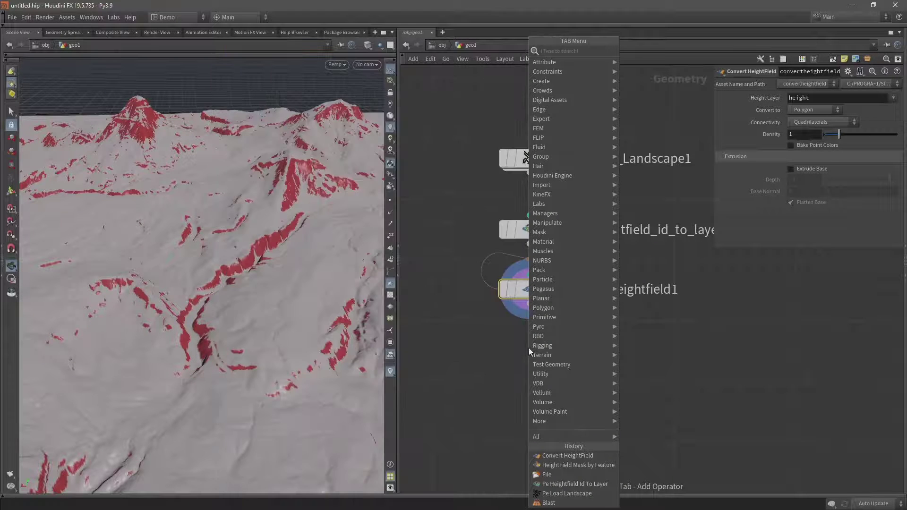
pyautogui.press('Return')
pyautogui.click(528, 348)
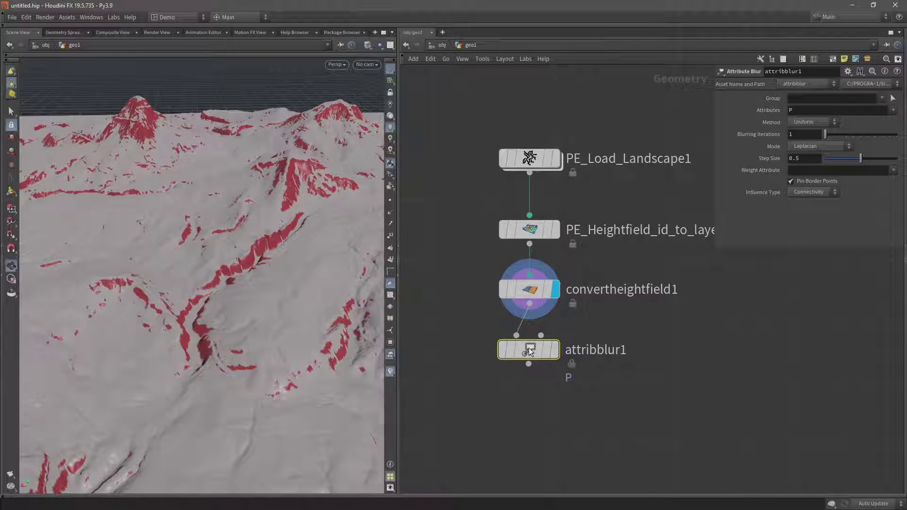
pyautogui.doubleClick(794, 110)
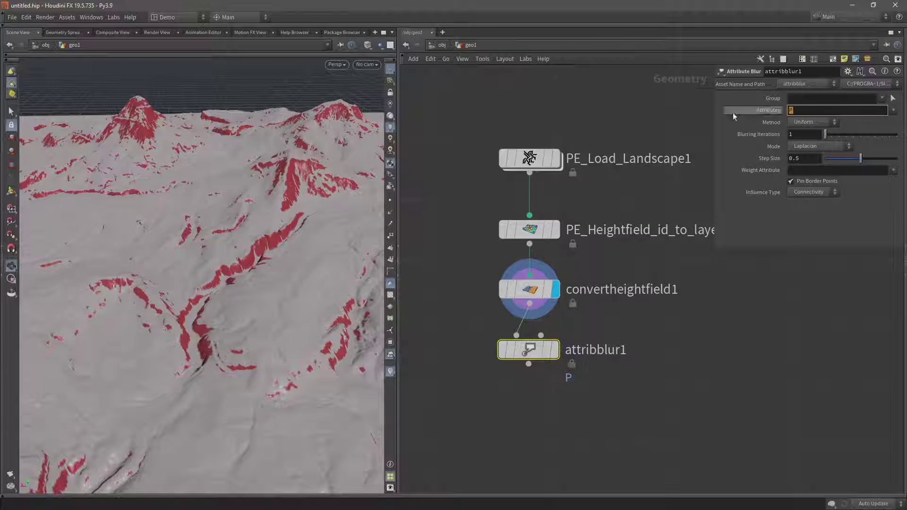
pyautogui.write('mask')
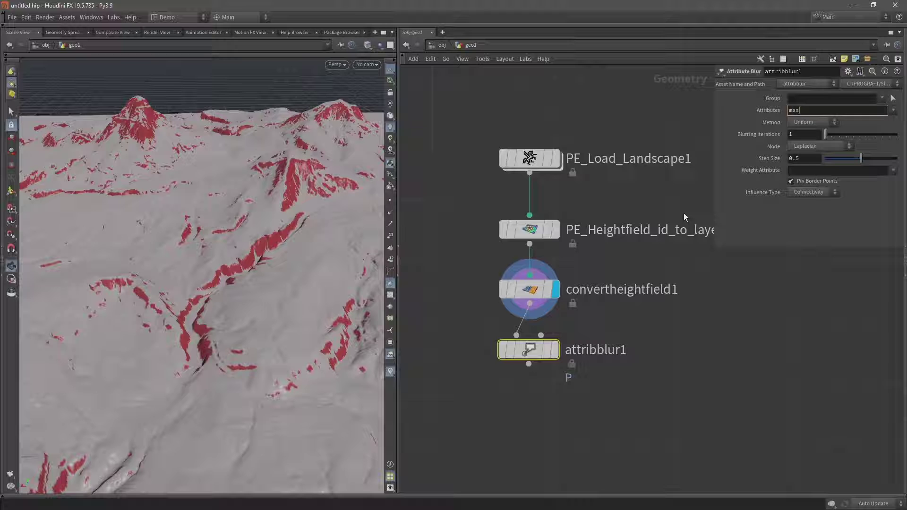
pyautogui.press('Return')
# - Display attribblur1 and compare its softened mask against the unblurred terrain
pyautogui.click(557, 354)
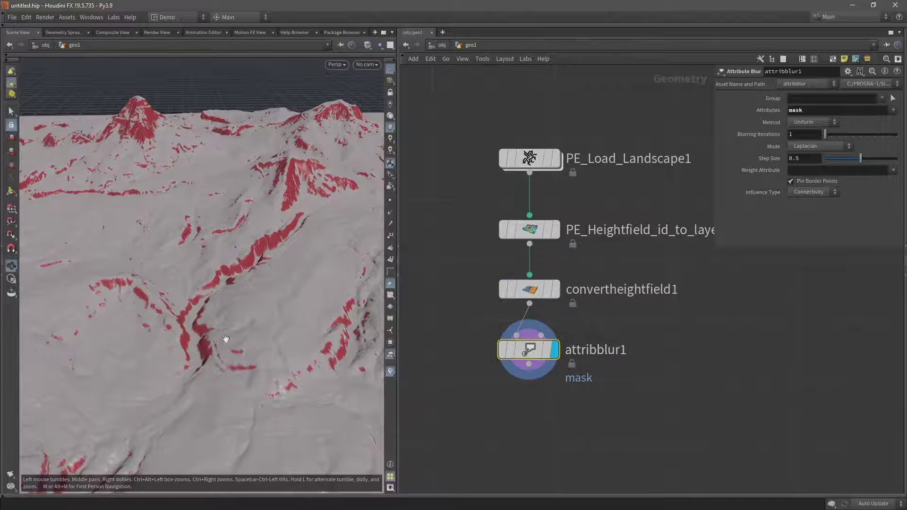
pyautogui.moveTo(222, 331); pyautogui.dragTo(101, 326)
pyautogui.click(553, 295)
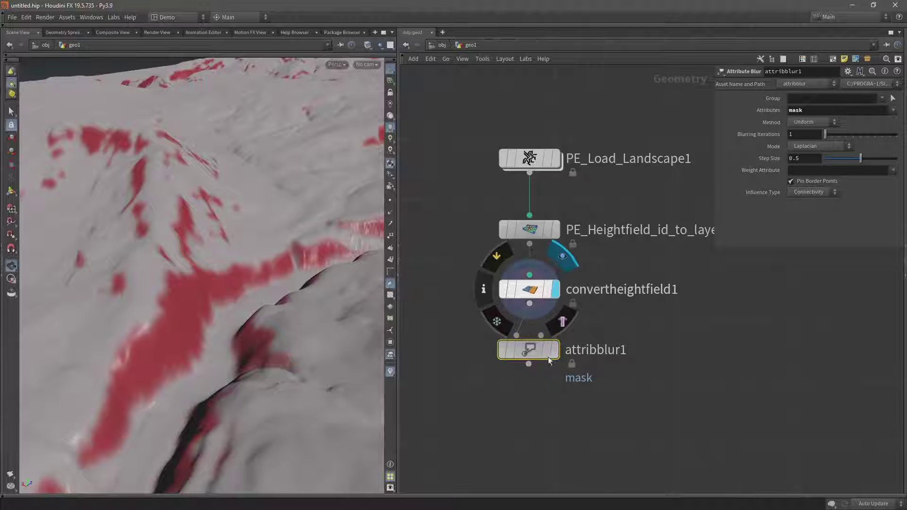
pyautogui.click(556, 354)
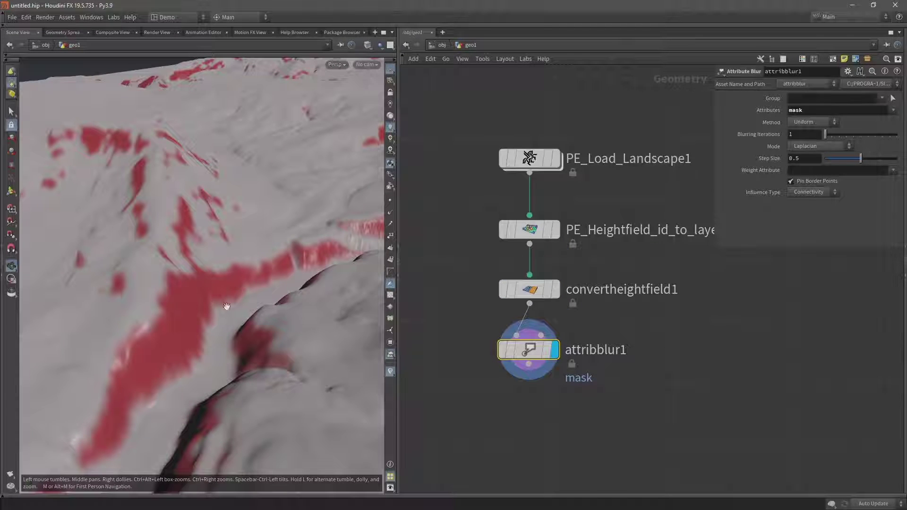
pyautogui.scroll(-5, 227, 307)
pyautogui.click(529, 364)
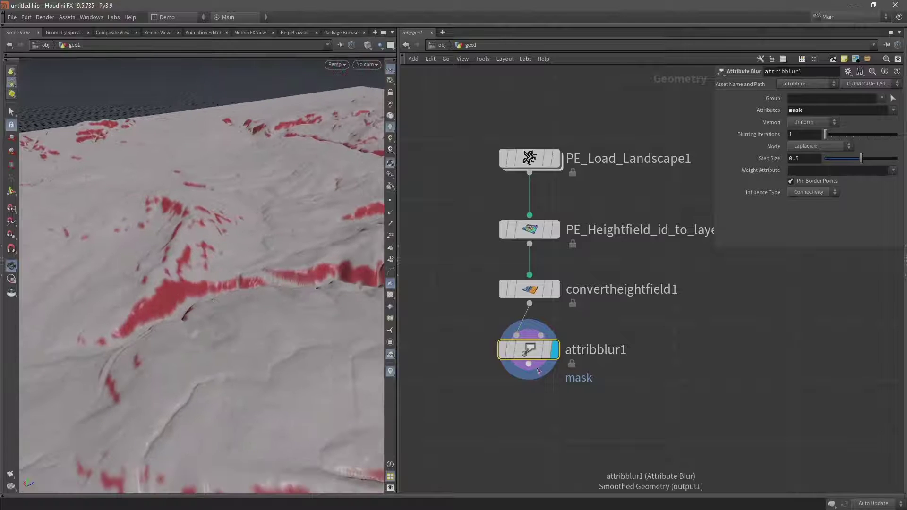
pyautogui.click(533, 412)
pyautogui.write('blast')
pyautogui.press('Return')
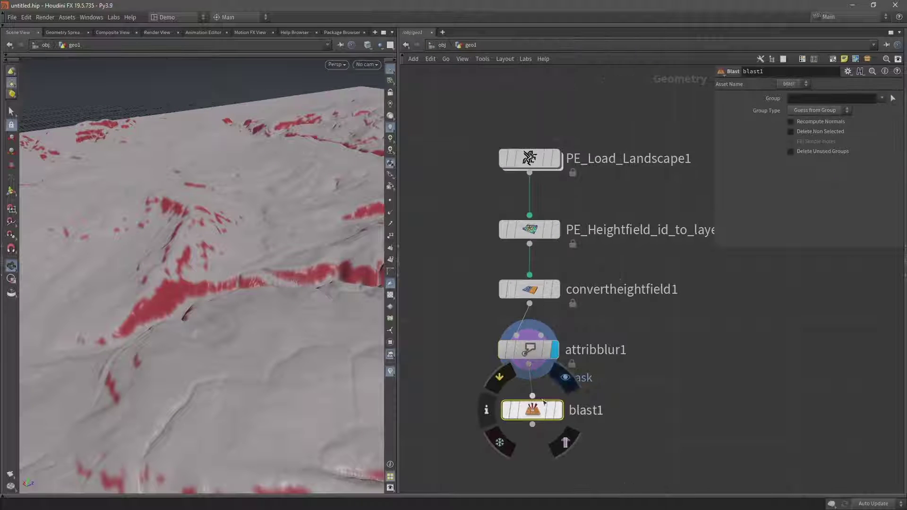
pyautogui.click(799, 98)
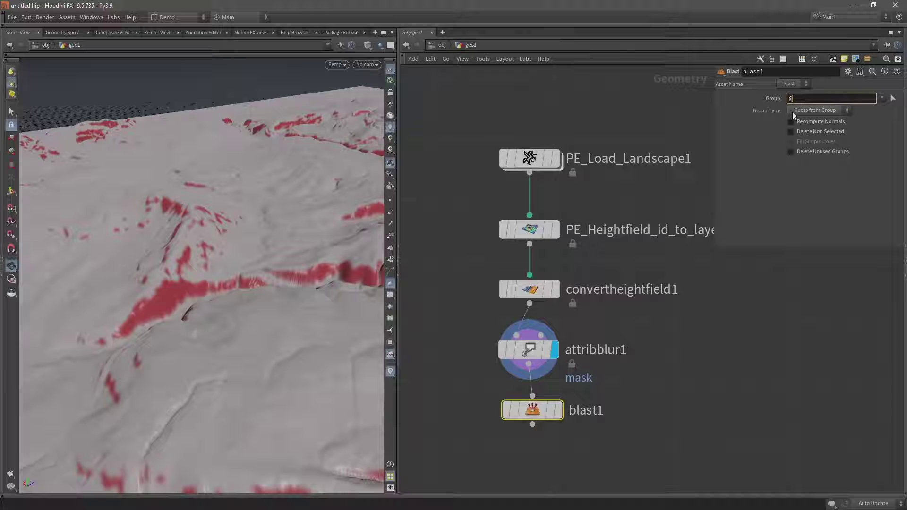
pyautogui.write('@mask')
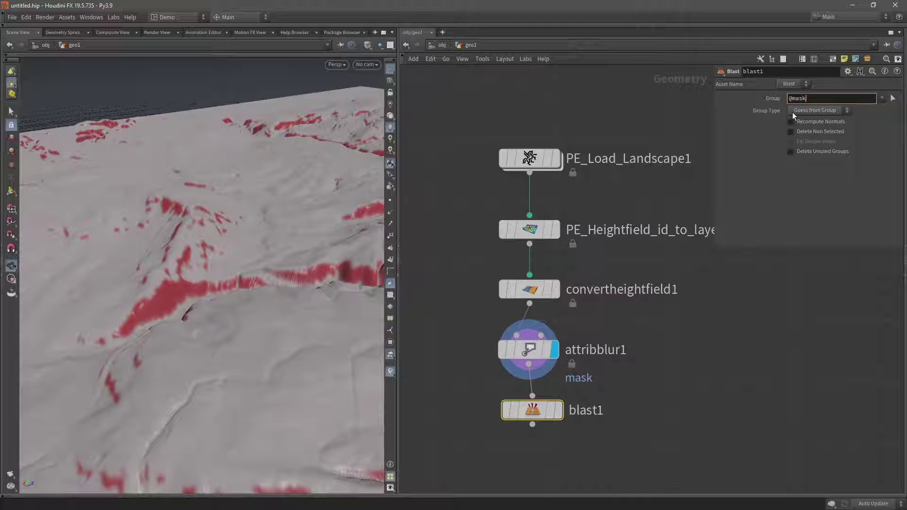
pyautogui.write('<')
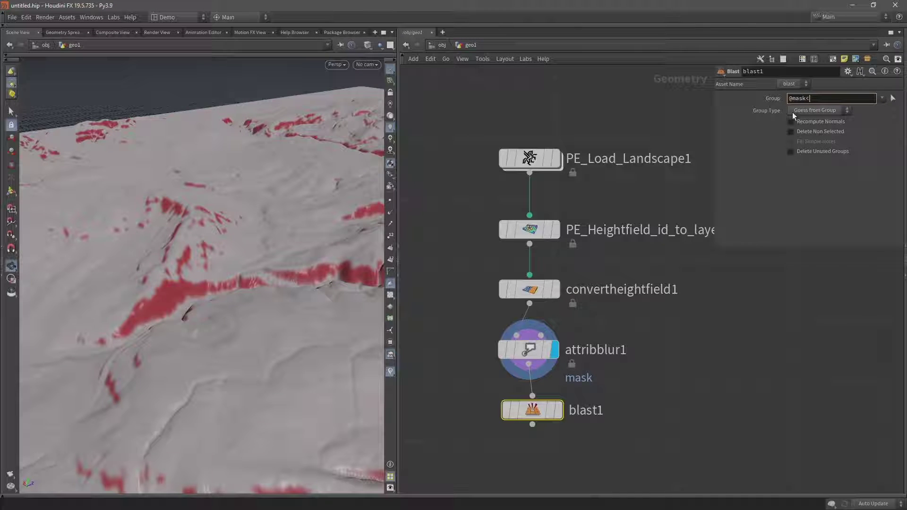
pyautogui.write('0.1')
pyautogui.press('Return')
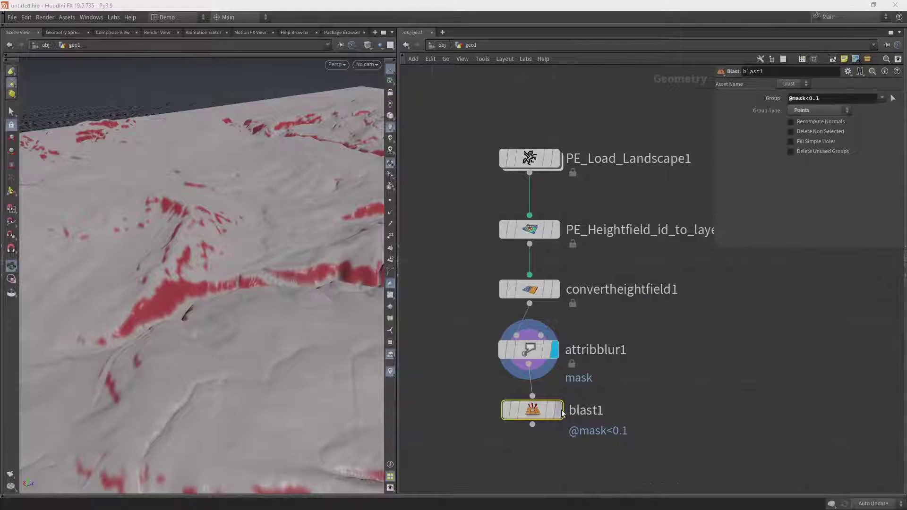
pyautogui.click(560, 414)
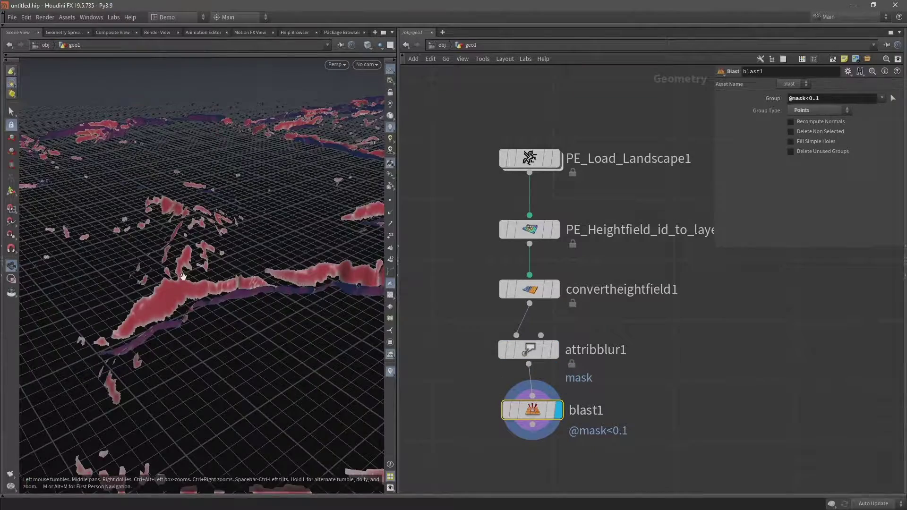
pyautogui.moveTo(183, 277); pyautogui.dragTo(171, 302)
# - Add a Clean node under blast1, display it and tidy the network
pyautogui.moveTo(543, 414)
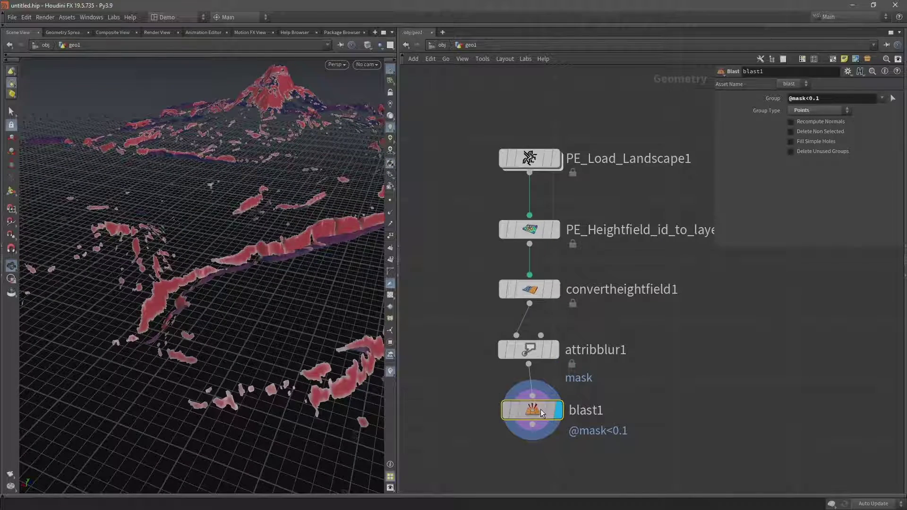
pyautogui.press('f')
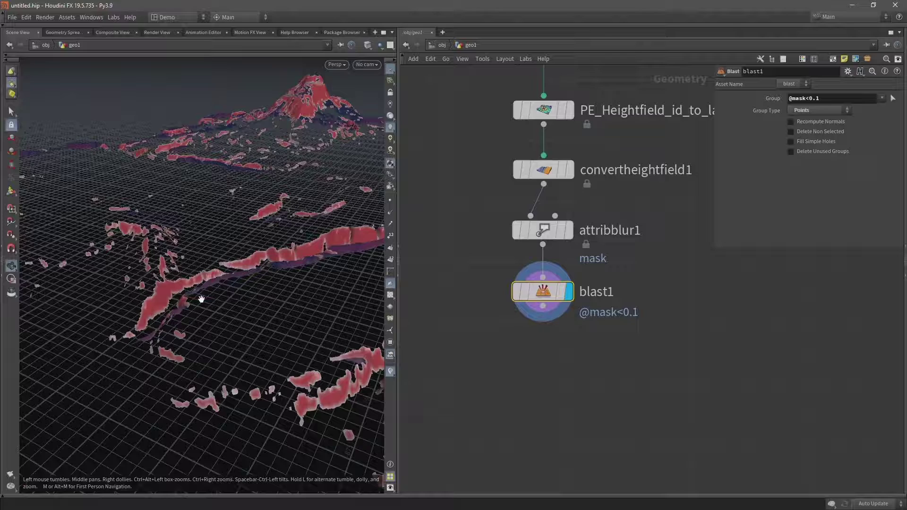
pyautogui.click(543, 307)
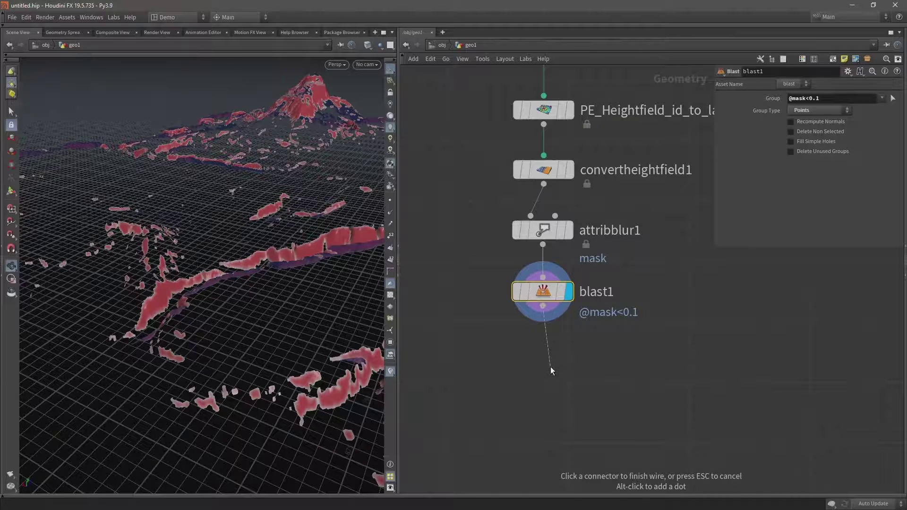
pyautogui.press('Tab')
pyautogui.write('clean')
pyautogui.press('Return')
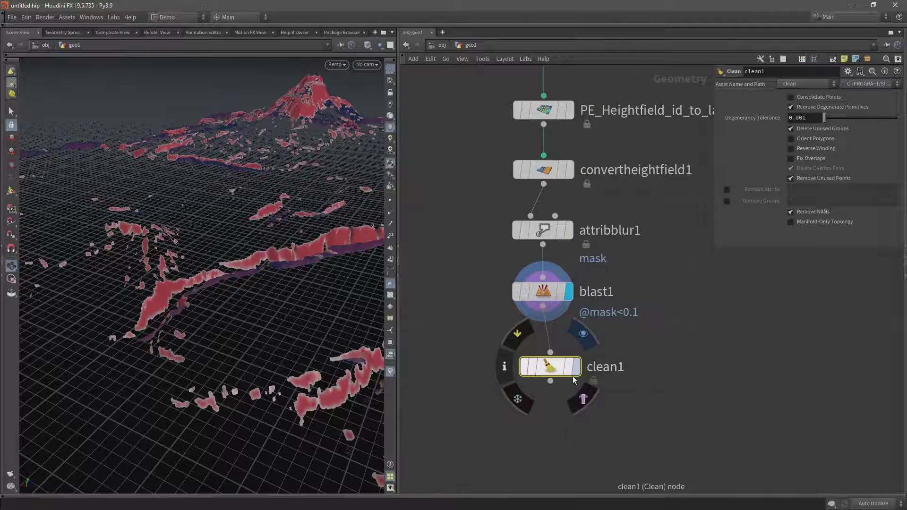
pyautogui.click(578, 367)
pyautogui.moveTo(556, 367); pyautogui.dragTo(548, 365)
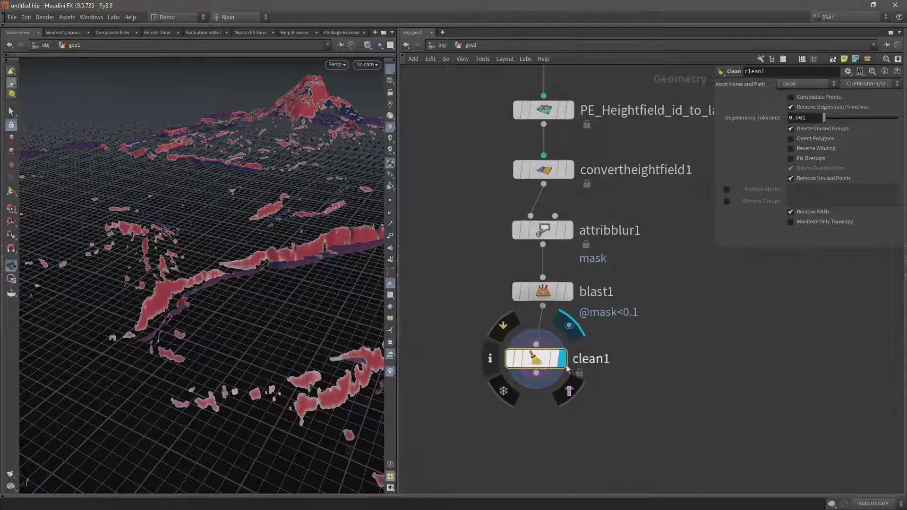
pyautogui.moveTo(548, 365); pyautogui.dragTo(537, 256, button='middle')
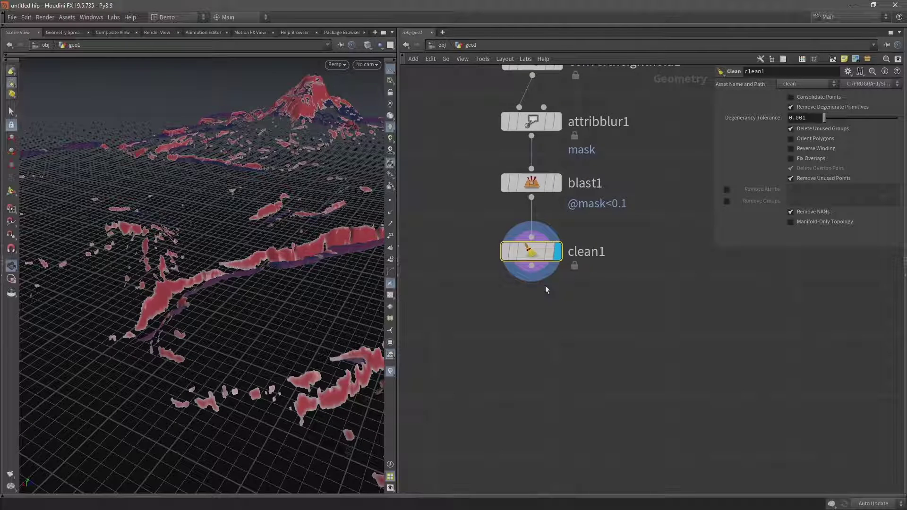
# - Add a Labs Delete Small Parts node below clean1 and display it
pyautogui.click(531, 266)
pyautogui.press('Tab')
pyautogui.write('delete')
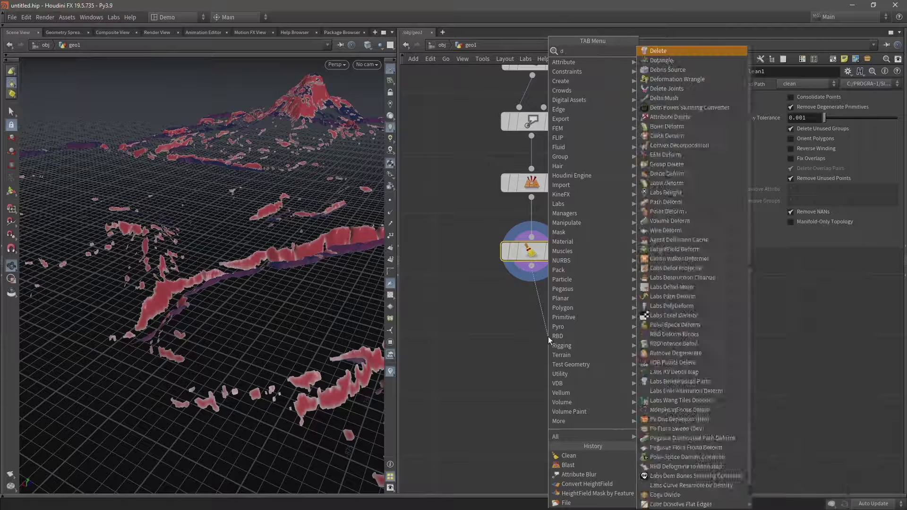
pyautogui.press('Down')
pyautogui.press('Down')
pyautogui.press('Down')
pyautogui.press('Down')
pyautogui.press('Down')
pyautogui.press('Return')
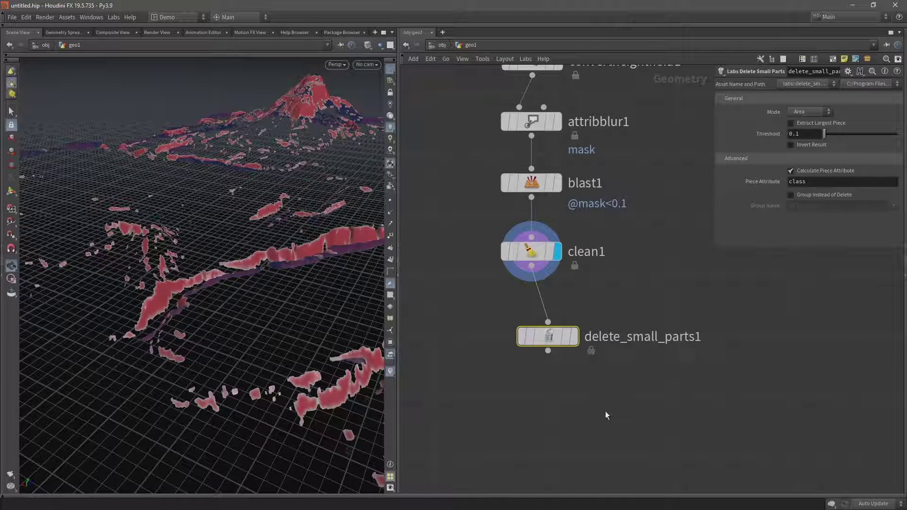
pyautogui.click(548, 337)
pyautogui.moveTo(548, 337); pyautogui.dragTo(533, 333)
pyautogui.click(558, 334)
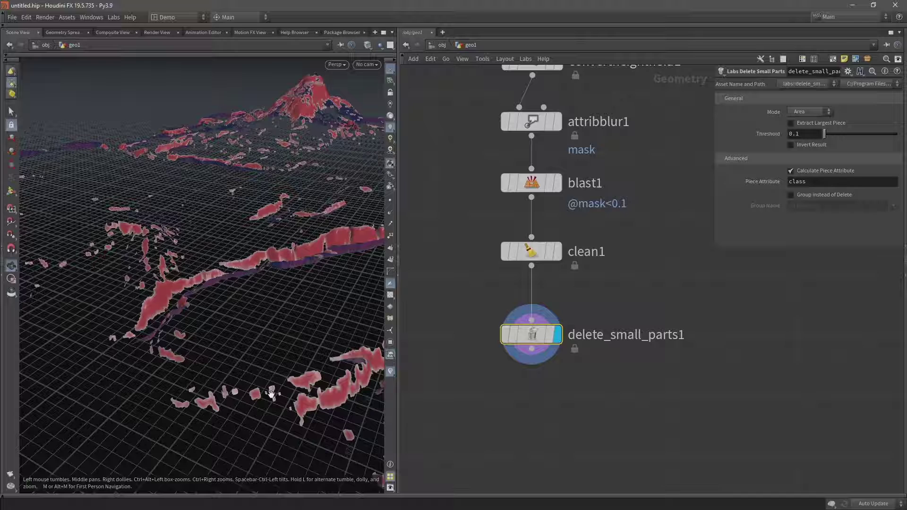
# - Set the Threshold to 1000 and orbit over the remaining cliff strips
pyautogui.click(801, 133)
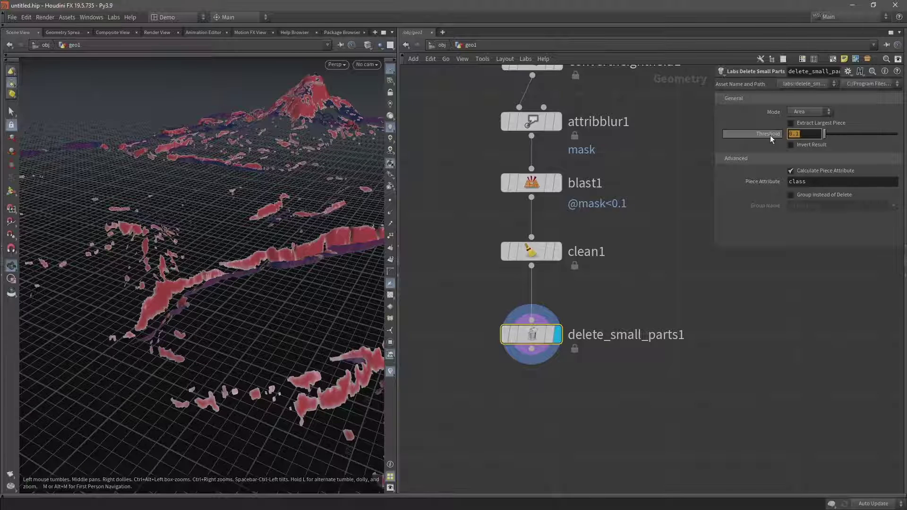
pyautogui.write('100')
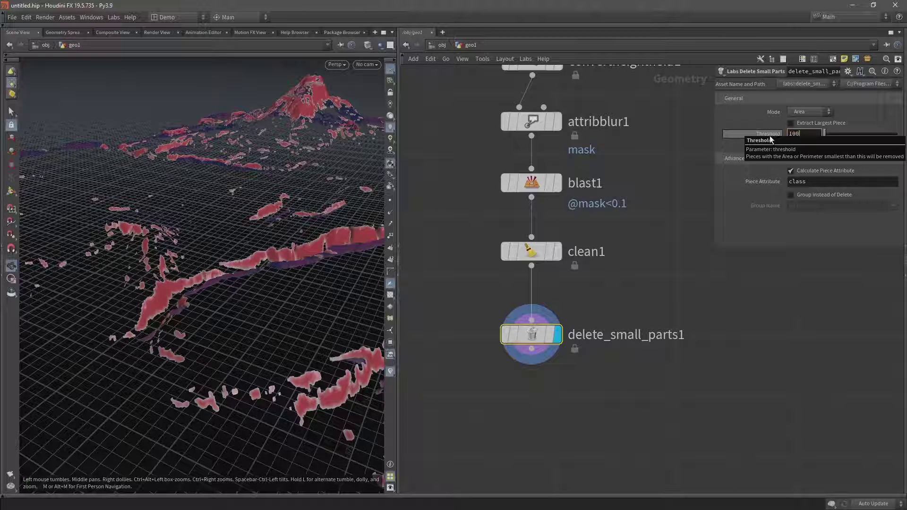
pyautogui.write('0')
pyautogui.press('Return')
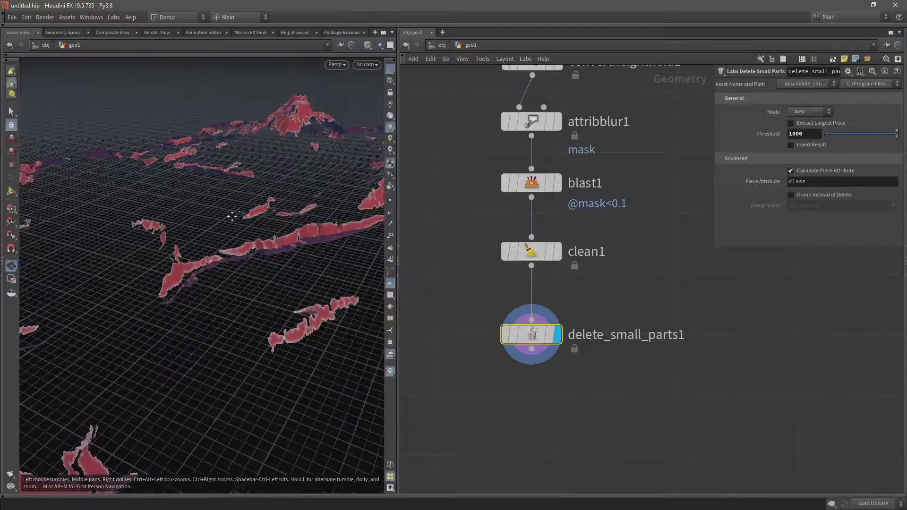
pyautogui.moveTo(232, 216); pyautogui.dragTo(181, 219)
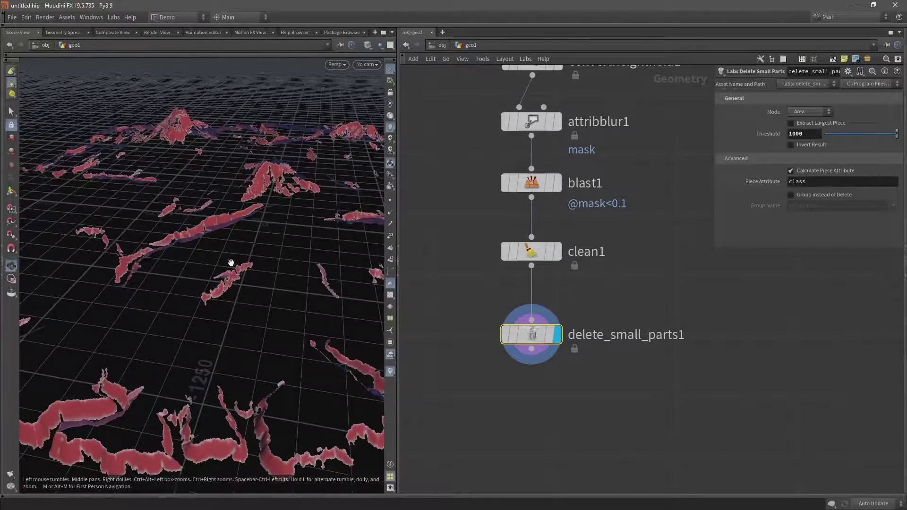
pyautogui.moveTo(231, 264); pyautogui.dragTo(192, 270)
pyautogui.moveTo(520, 392); pyautogui.dragTo(537, 298, button='middle')
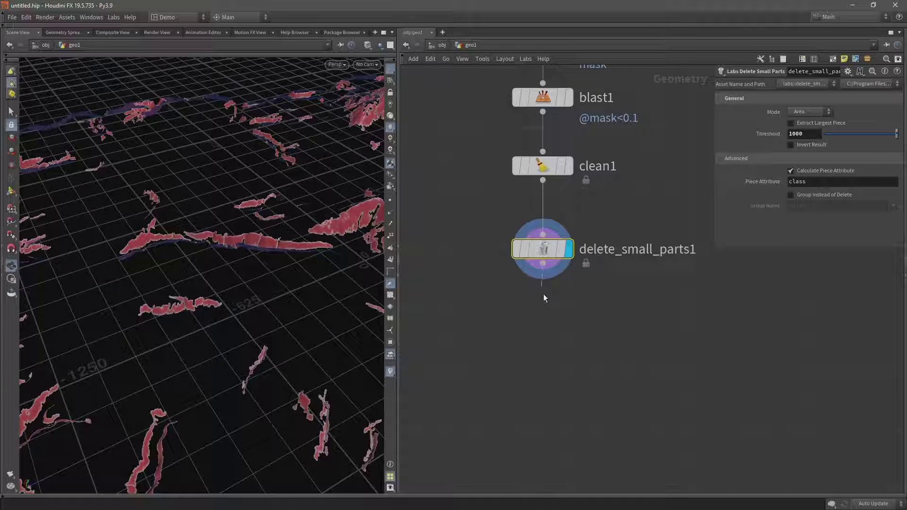
# - Add an Attribute Delete node after delete_small_parts1 with Delete Non Selected checked
pyautogui.click(543, 288)
pyautogui.press('Tab')
pyautogui.write('att de')
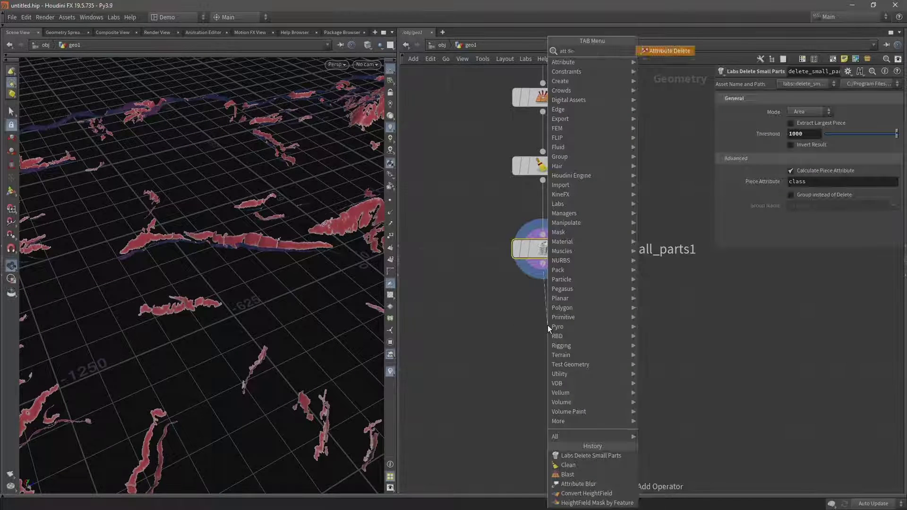
pyautogui.press('Return')
pyautogui.click(549, 325)
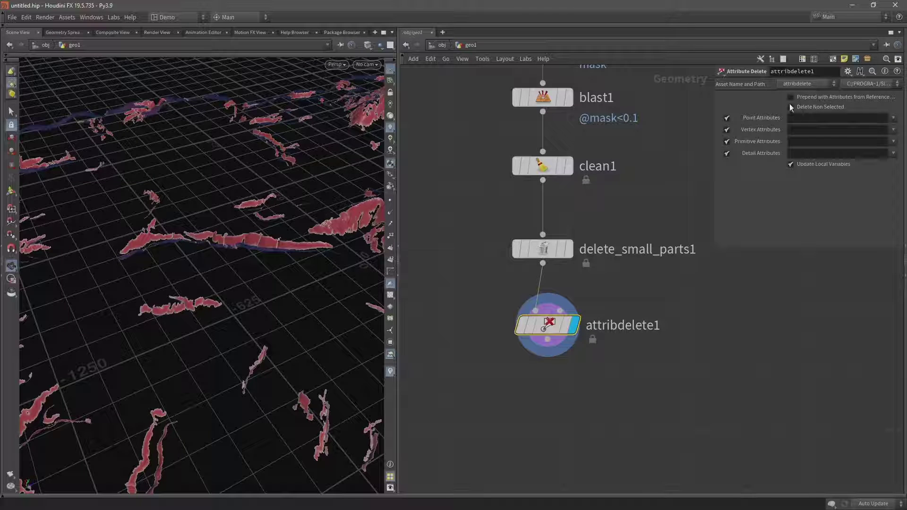
pyautogui.click(791, 107)
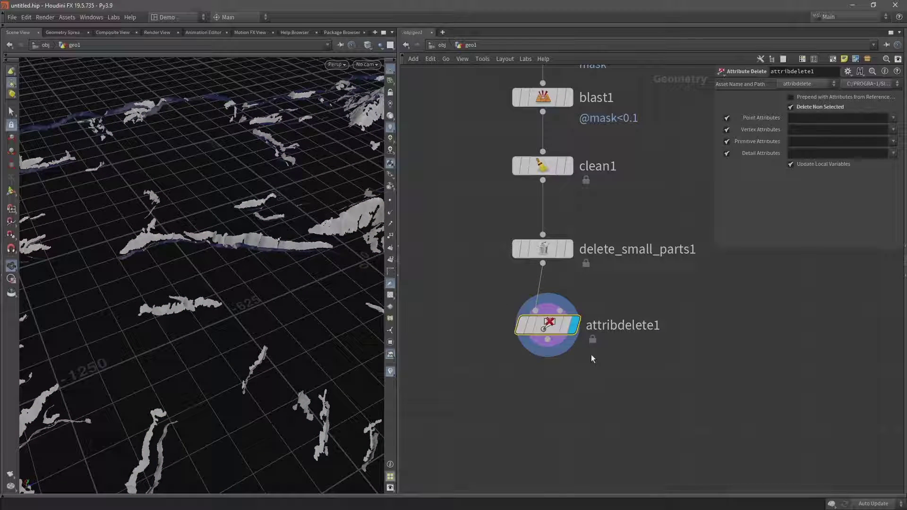
pyautogui.moveTo(548, 325); pyautogui.dragTo(544, 326)
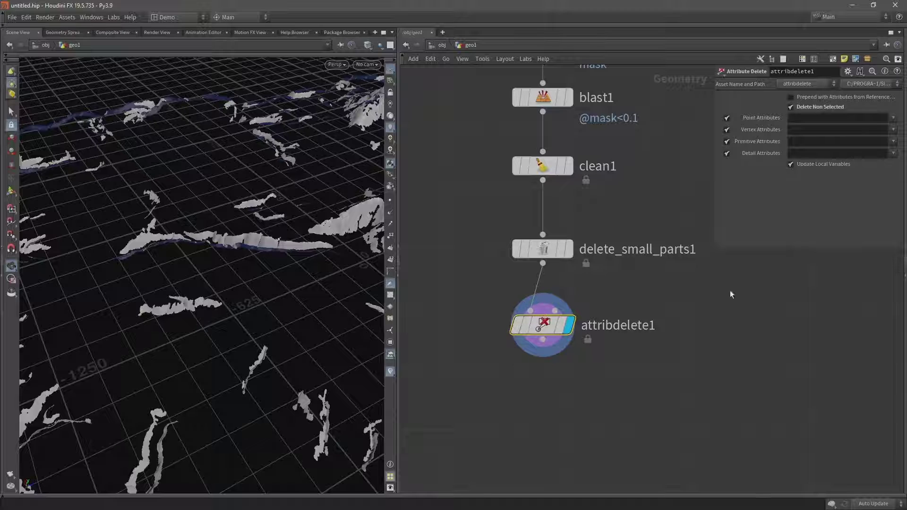
# - Wire an output node below attribdelete1 and make it the displayed node
pyautogui.moveTo(551, 427); pyautogui.dragTo(568, 374, button='middle')
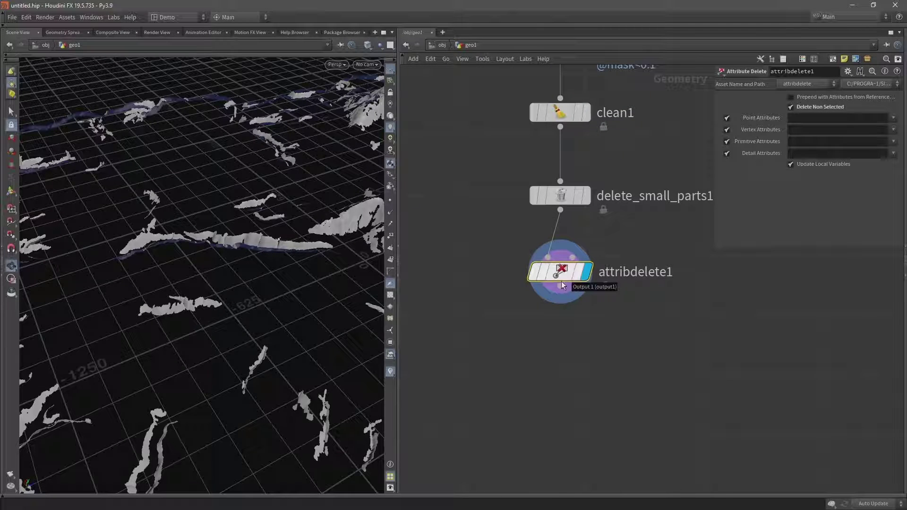
pyautogui.click(560, 286)
pyautogui.click(558, 353)
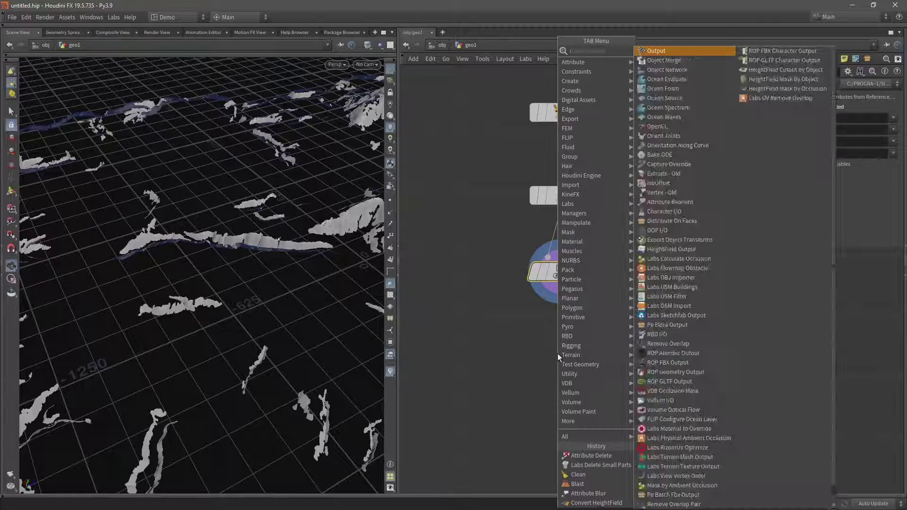
pyautogui.write('output')
pyautogui.press('Return')
pyautogui.click(560, 397)
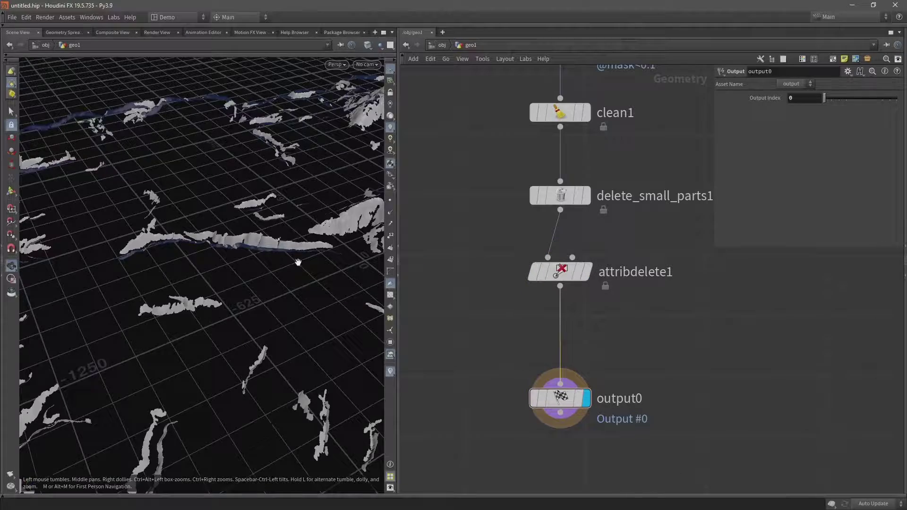
pyautogui.moveTo(298, 259); pyautogui.dragTo(239, 272)
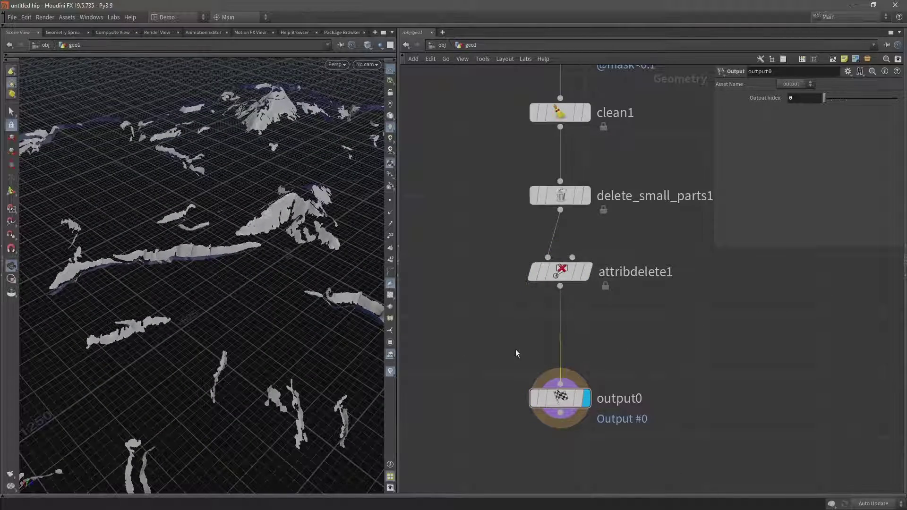
# - Insert a displayed connectivity1 between attribdelete1 and output0, with Connectivity Type set to Primitive
pyautogui.press('Tab')
pyautogui.write('conn')
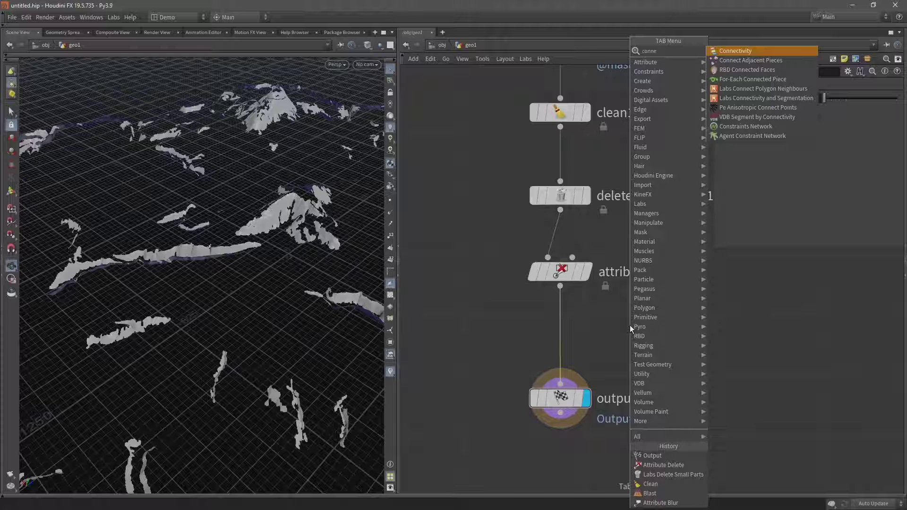
pyautogui.press('Return')
pyautogui.moveTo(630, 326); pyautogui.dragTo(562, 327)
pyautogui.click(587, 332)
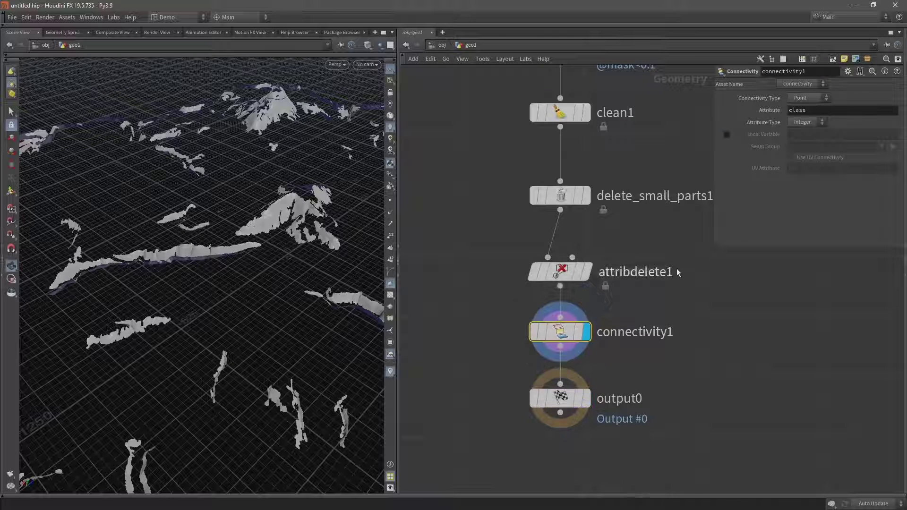
pyautogui.click(807, 99)
pyautogui.click(805, 114)
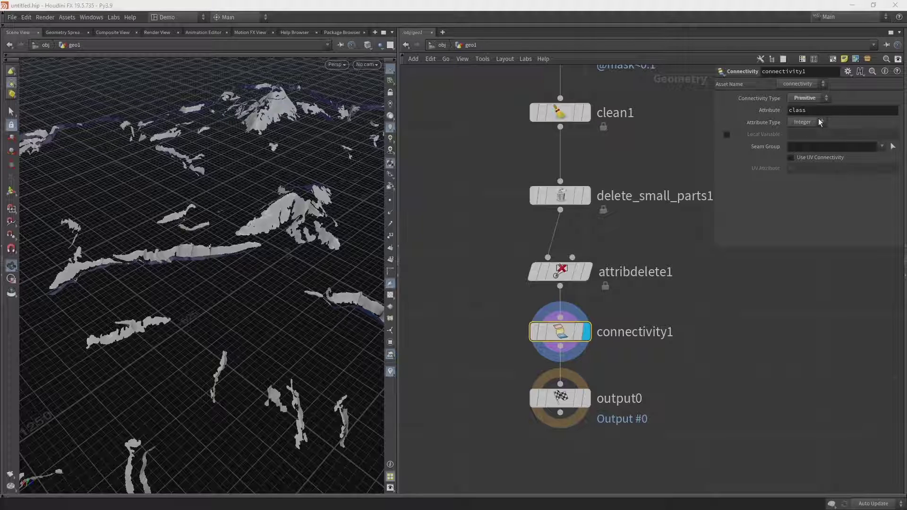
pyautogui.moveTo(259, 240); pyautogui.dragTo(281, 231)
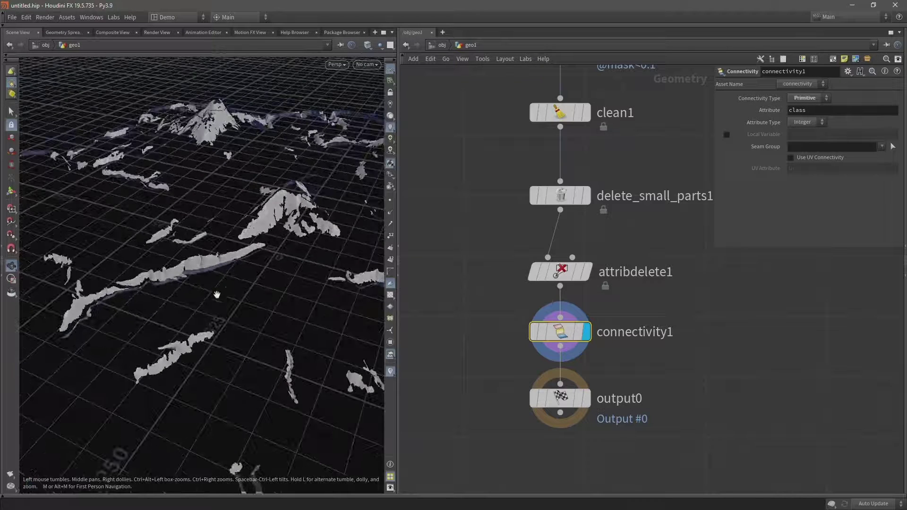
# - Check the primitive class values (0 to 152) in the Geometry Spreadsheet, then return to Scene View
pyautogui.click(63, 32)
pyautogui.click(77, 60)
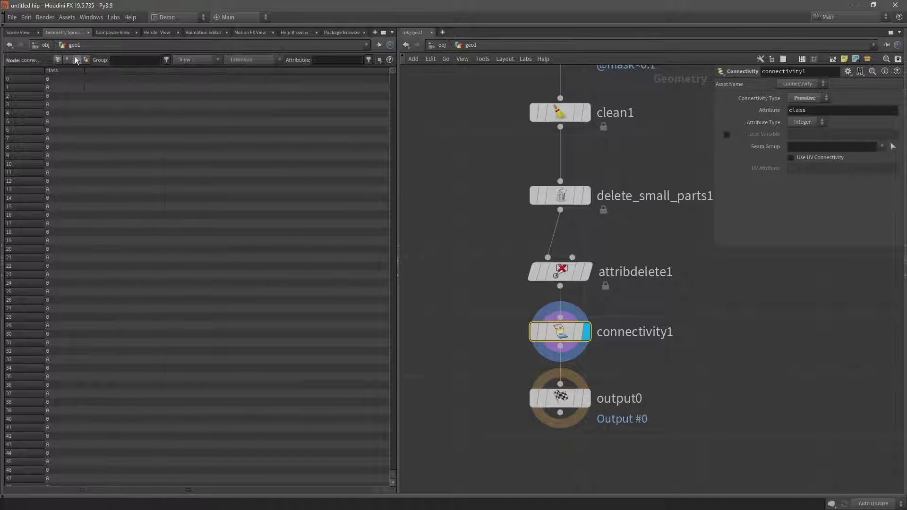
pyautogui.moveTo(394, 70); pyautogui.dragTo(371, 506)
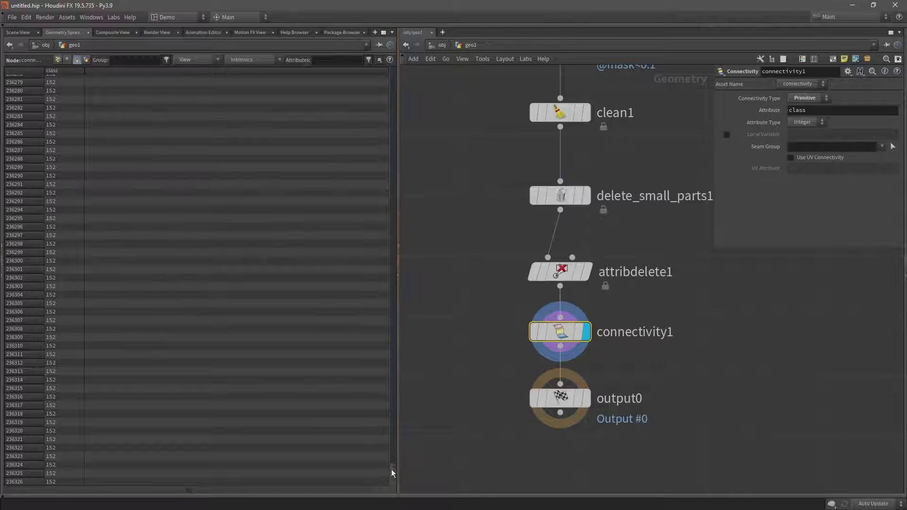
pyautogui.moveTo(391, 470); pyautogui.dragTo(424, 63)
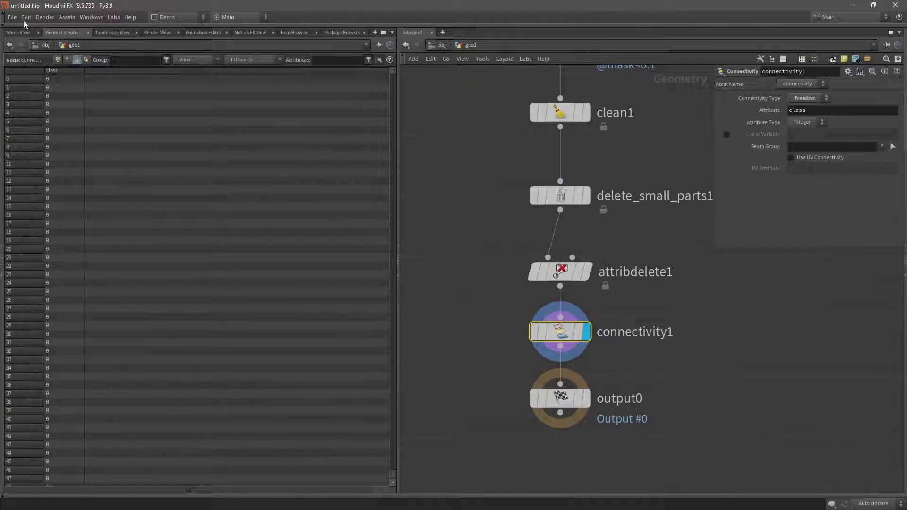
pyautogui.click(11, 32)
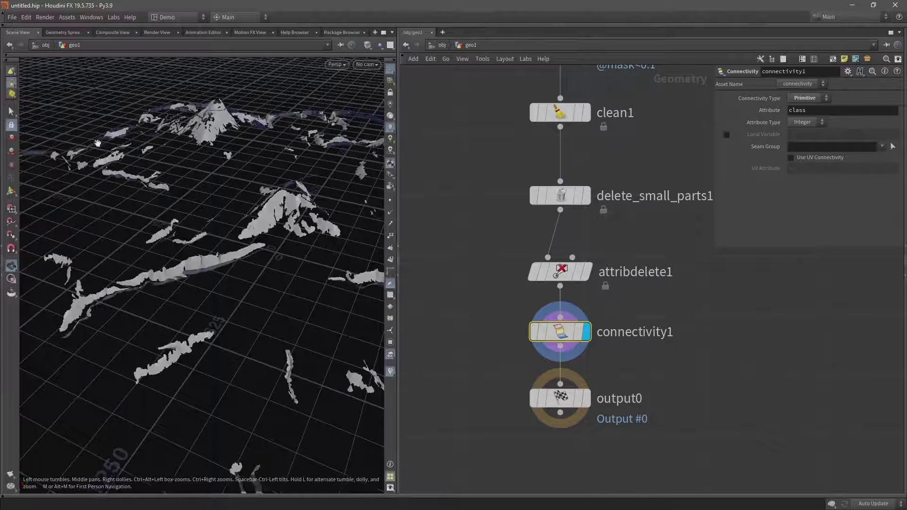
pyautogui.scroll(-3, 532, 380)
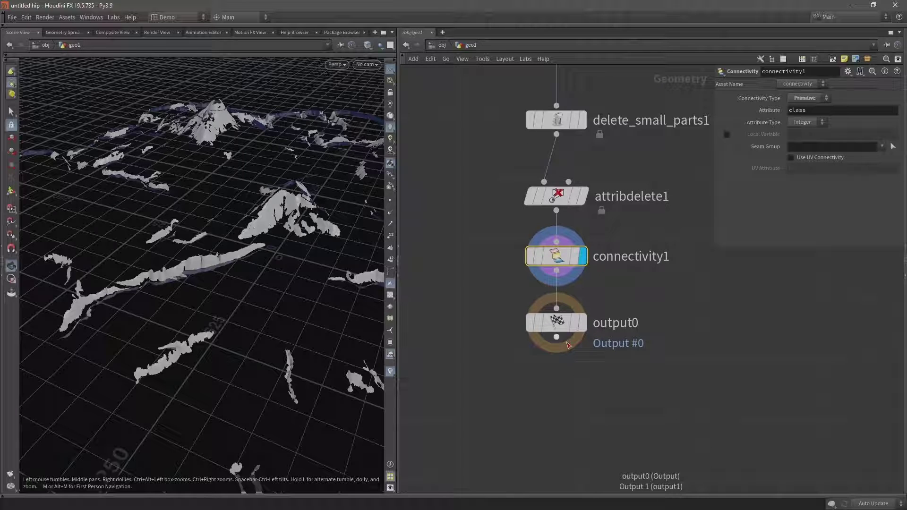
# - Add an Attribute Wrangle after output0 and display its result
pyautogui.click(556, 339)
pyautogui.press('Tab')
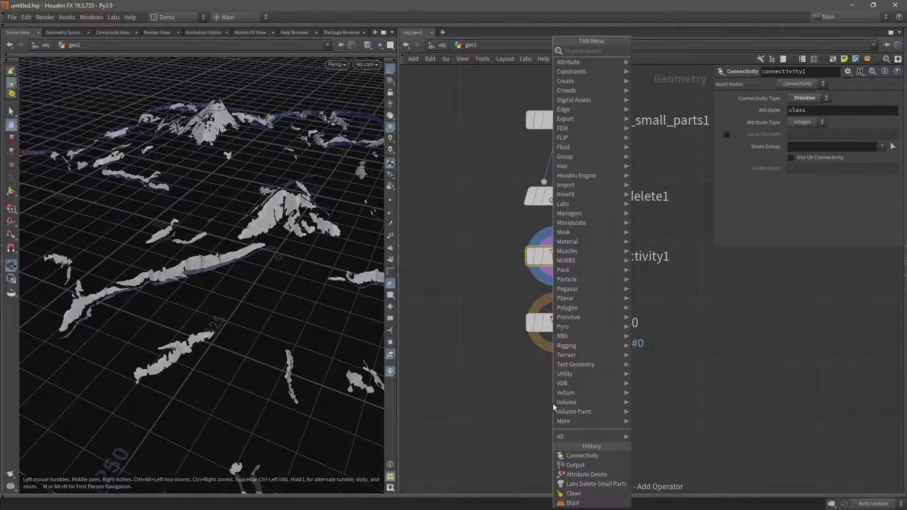
pyautogui.write('attribwr')
pyautogui.press('Return')
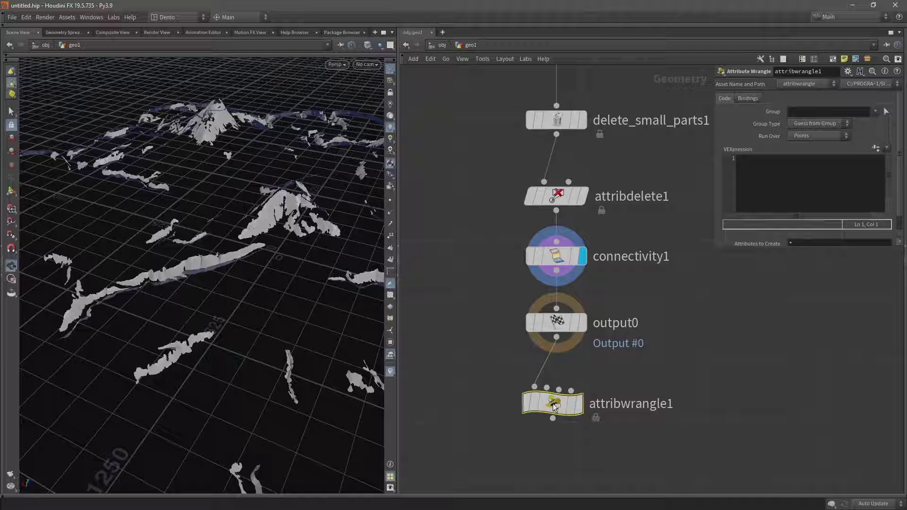
pyautogui.click(583, 402)
pyautogui.click(758, 181)
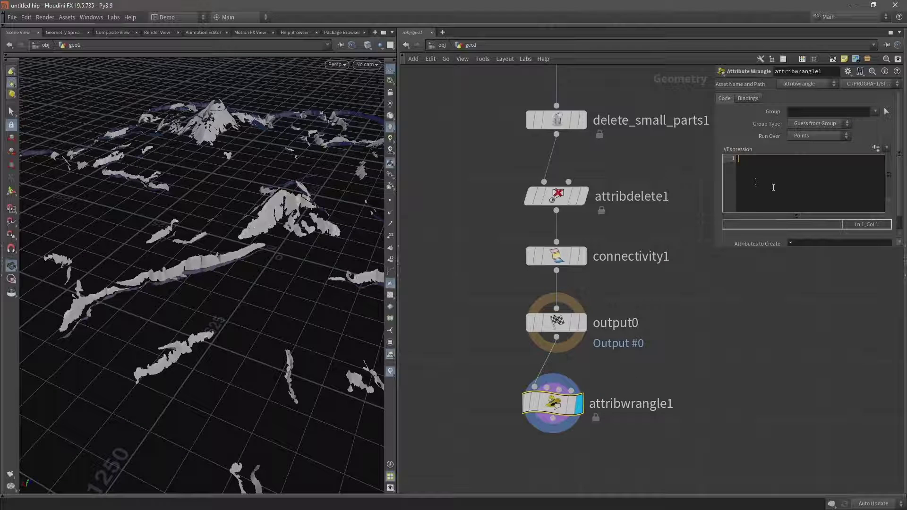
pyautogui.write('@Cd = rand(')
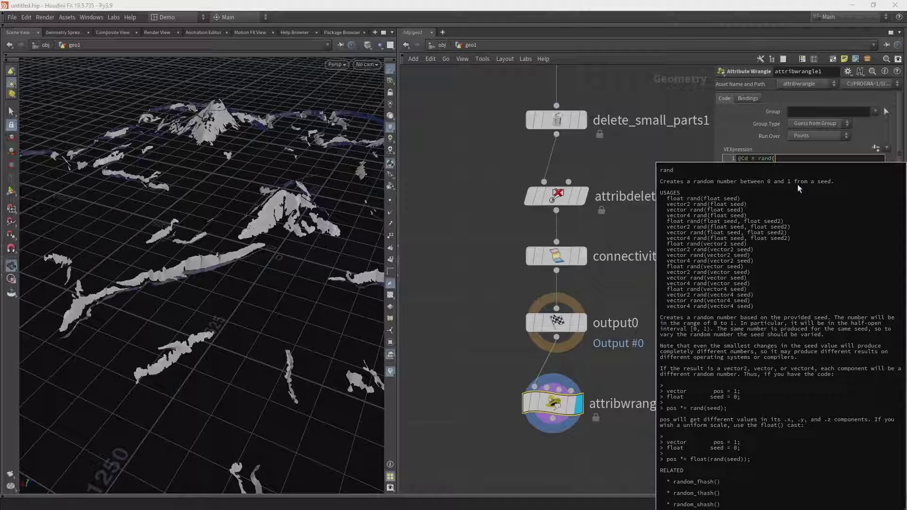
pyautogui.click(791, 160)
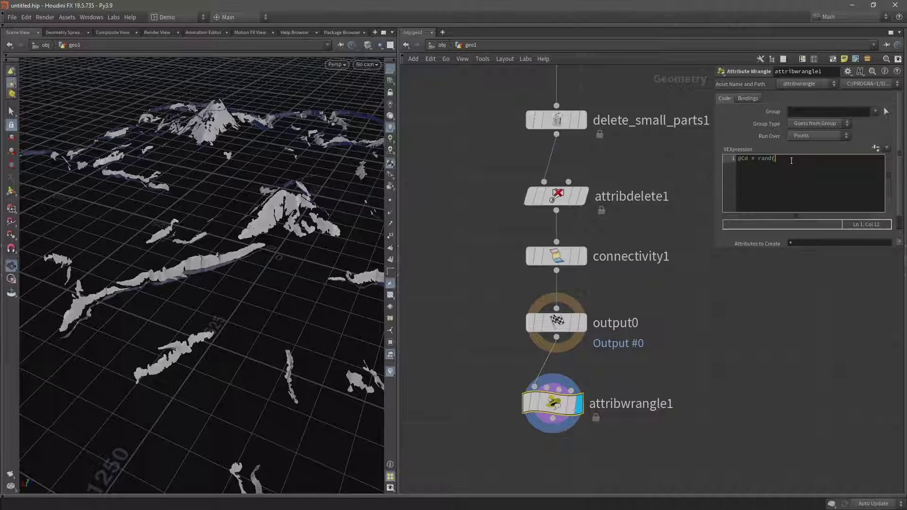
pyautogui.write('@class);')
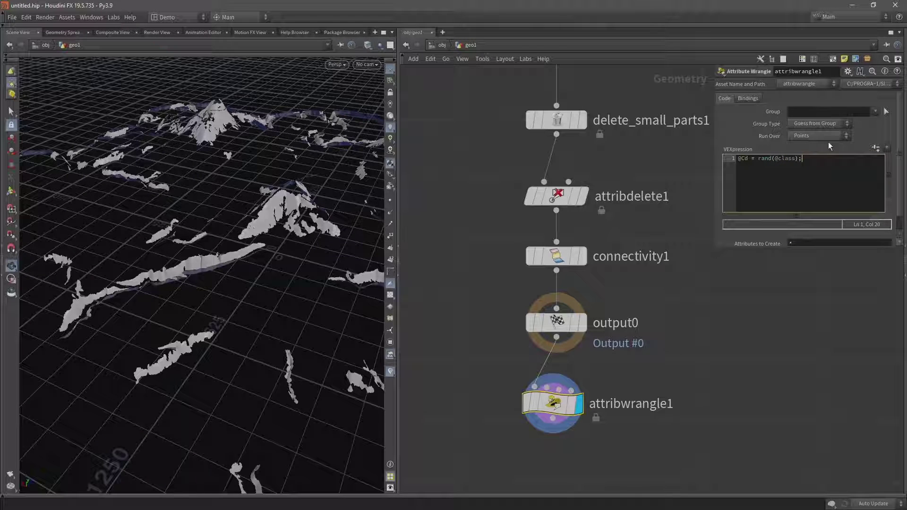
pyautogui.click(812, 136)
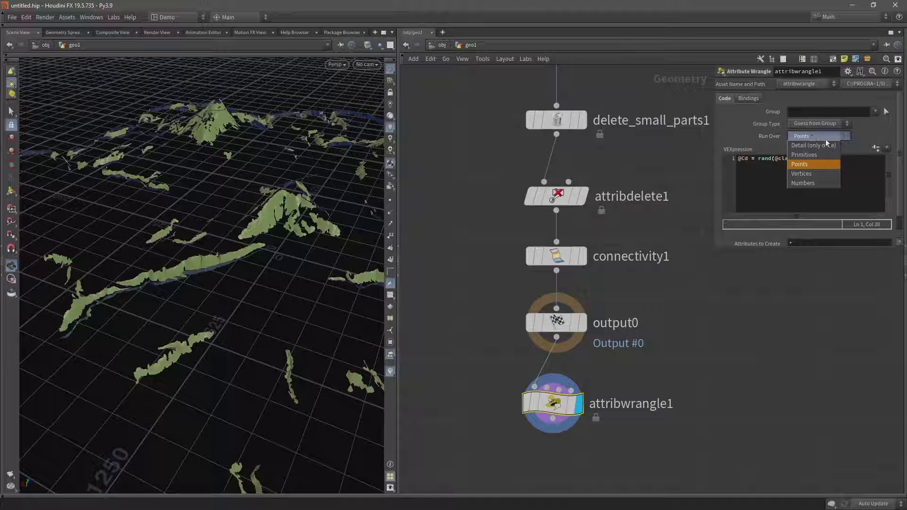
pyautogui.click(814, 154)
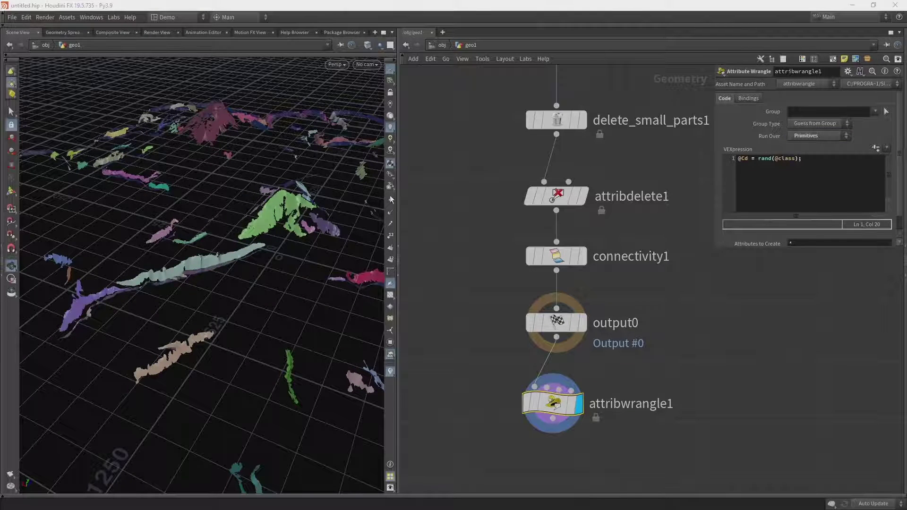
pyautogui.moveTo(284, 213); pyautogui.dragTo(243, 253)
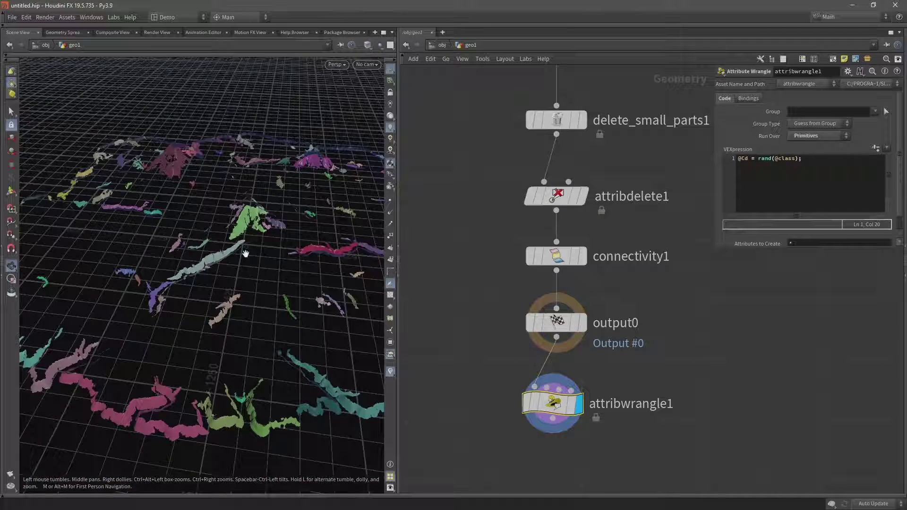
pyautogui.moveTo(331, 142); pyautogui.dragTo(189, 378)
pyautogui.scroll(8, 189, 378)
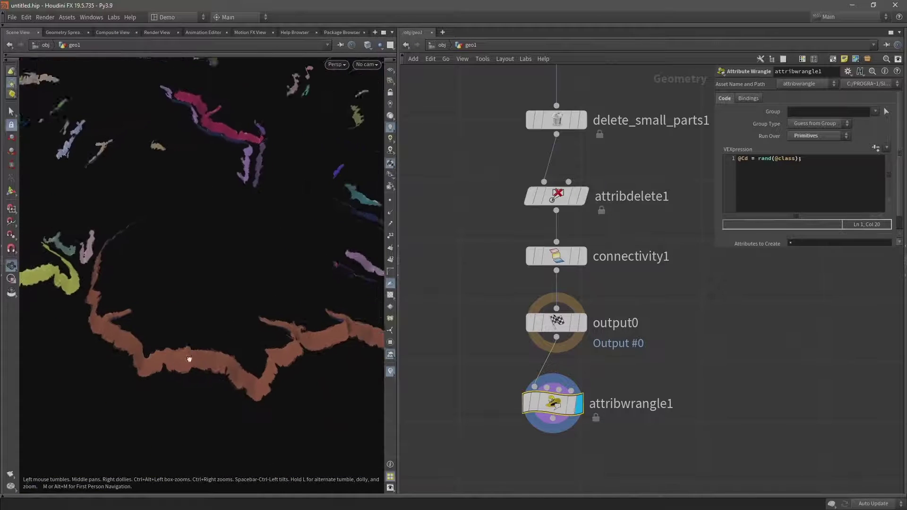
pyautogui.scroll(-2, 170, 350)
pyautogui.scroll(-5, 124, 279)
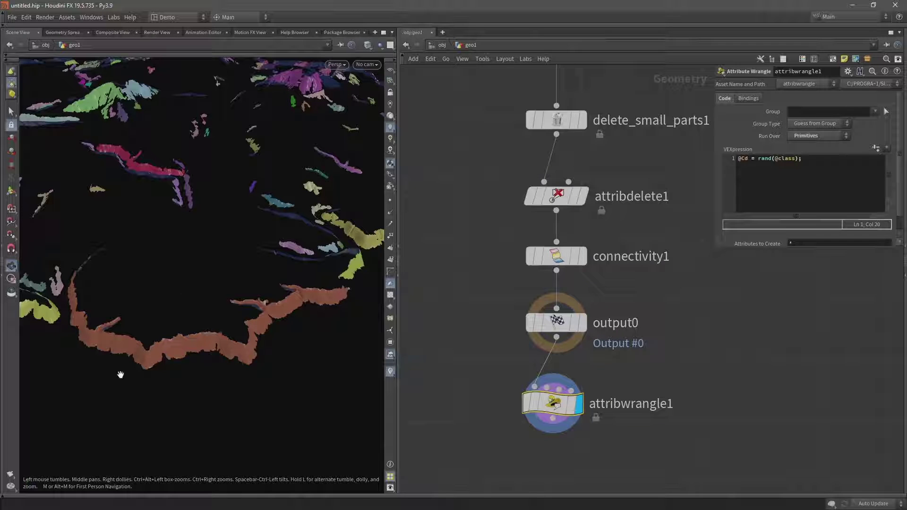
pyautogui.scroll(-8, 496, 201)
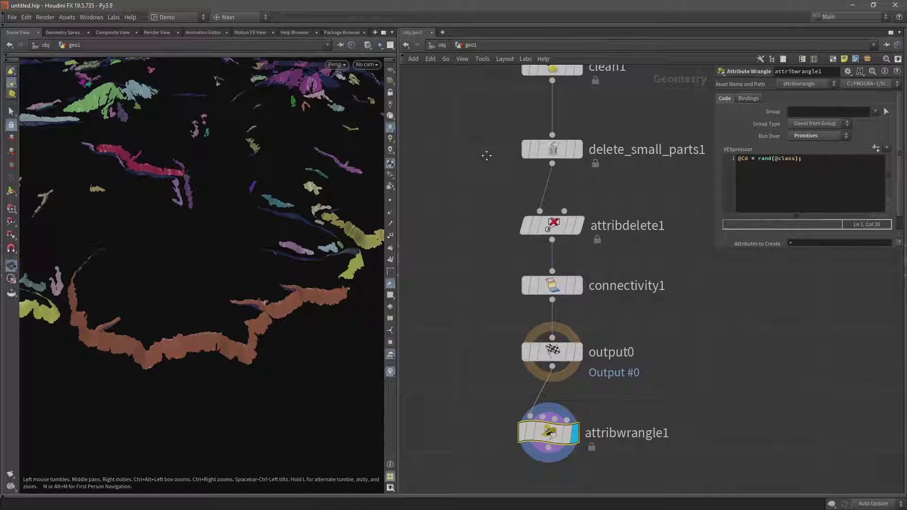
# - Drag PE_Load_Landscape1 and PE_Heightfield_id_to_layer1 higher, away from convertheightfield1
pyautogui.scroll(2, 467, 246)
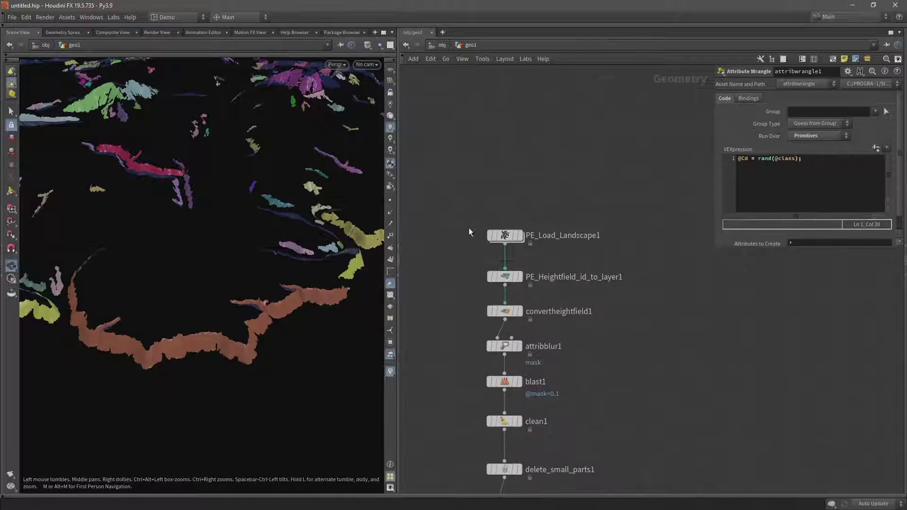
pyautogui.moveTo(472, 194); pyautogui.dragTo(516, 204)
pyautogui.scroll(1, 511, 222)
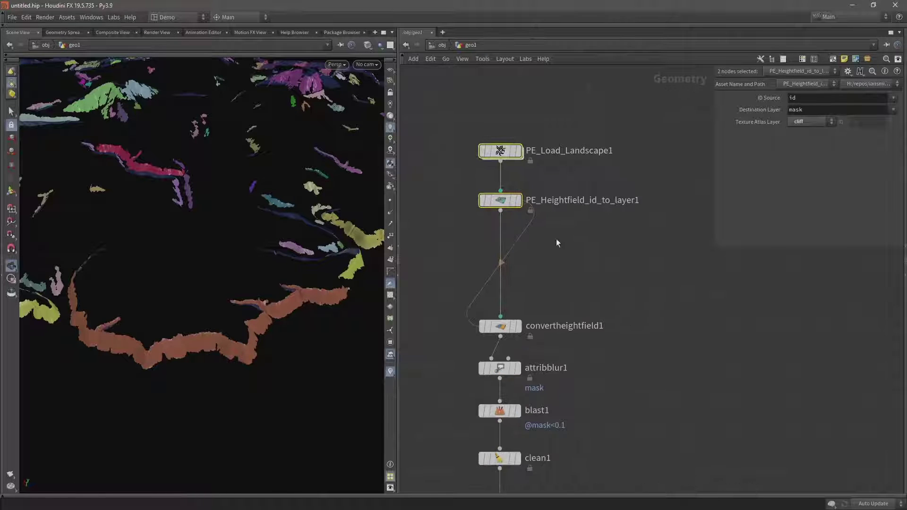
pyautogui.moveTo(483, 222)
pyautogui.scroll(5, 176, 348)
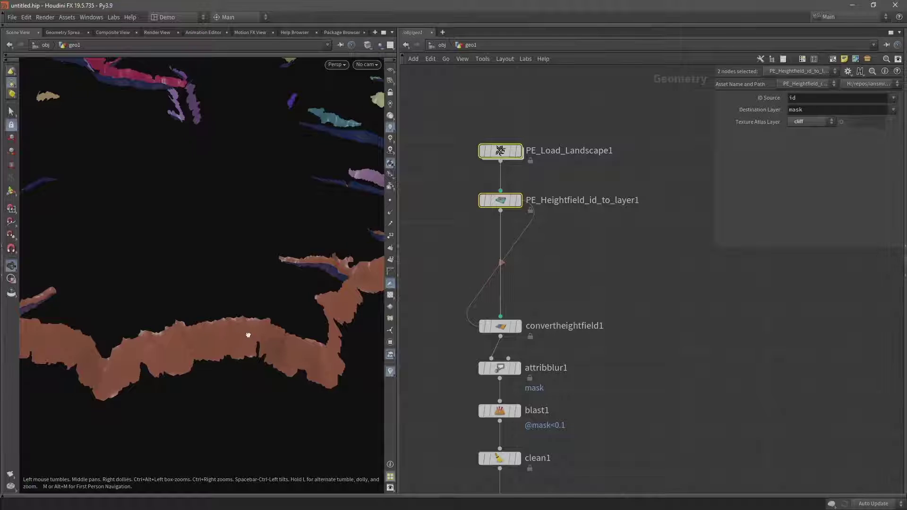
pyautogui.scroll(2, 219, 335)
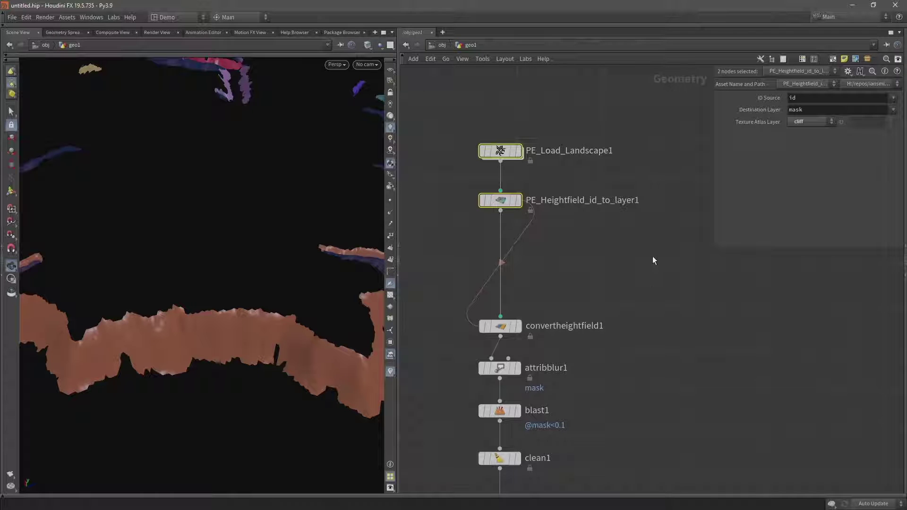
pyautogui.moveTo(653, 258); pyautogui.dragTo(650, 316, button='middle')
pyautogui.moveTo(600, 193); pyautogui.dragTo(505, 179)
pyautogui.click(501, 187)
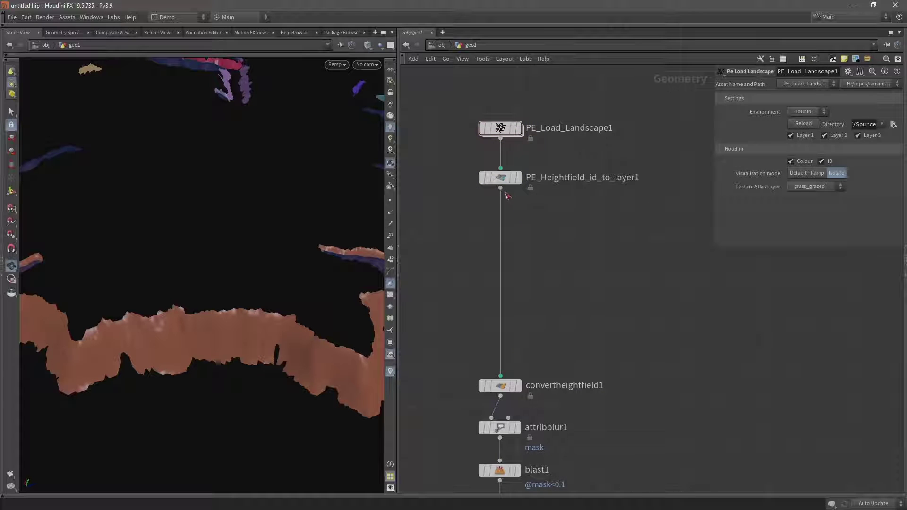
# - Branch a displayed HeightField Flow Field off PE_Heightfield_id_to_layer1
pyautogui.press('Tab')
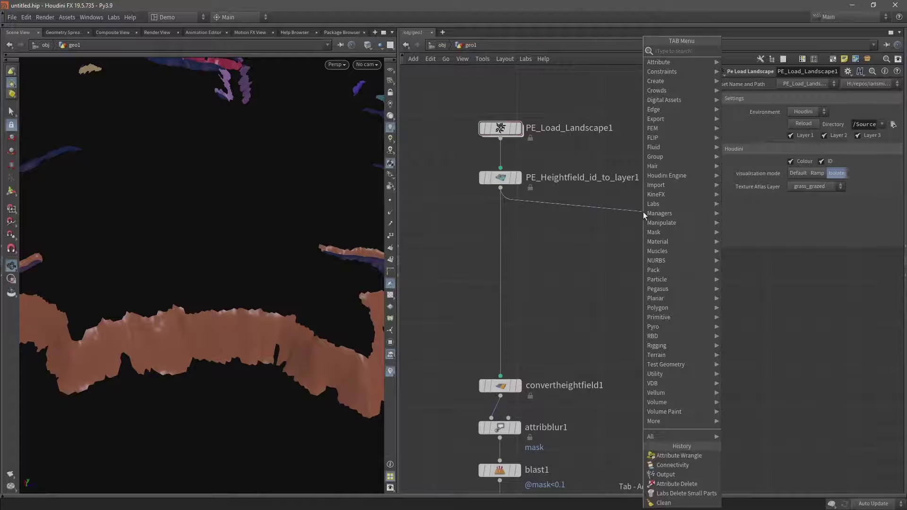
pyautogui.write('hf fl')
pyautogui.press('Down')
pyautogui.press('Return')
pyautogui.click(643, 211)
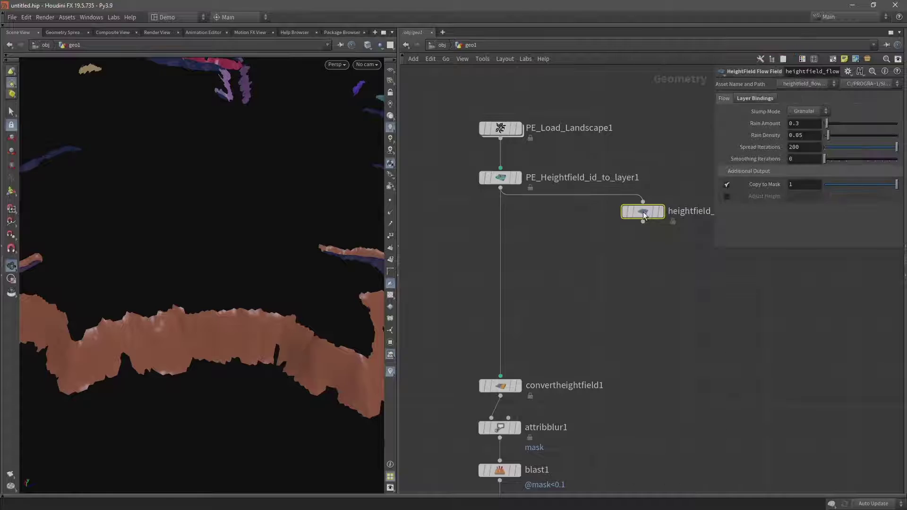
pyautogui.click(662, 212)
pyautogui.moveTo(314, 233); pyautogui.dragTo(207, 263)
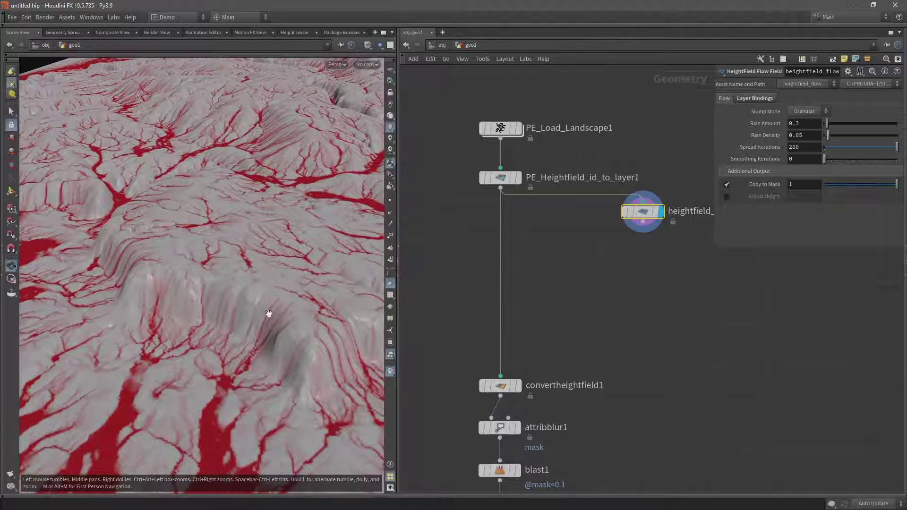
pyautogui.moveTo(269, 314)
pyautogui.mouseDown()
pyautogui.moveTo(337, 306)
pyautogui.moveTo(277, 308)
pyautogui.mouseUp()
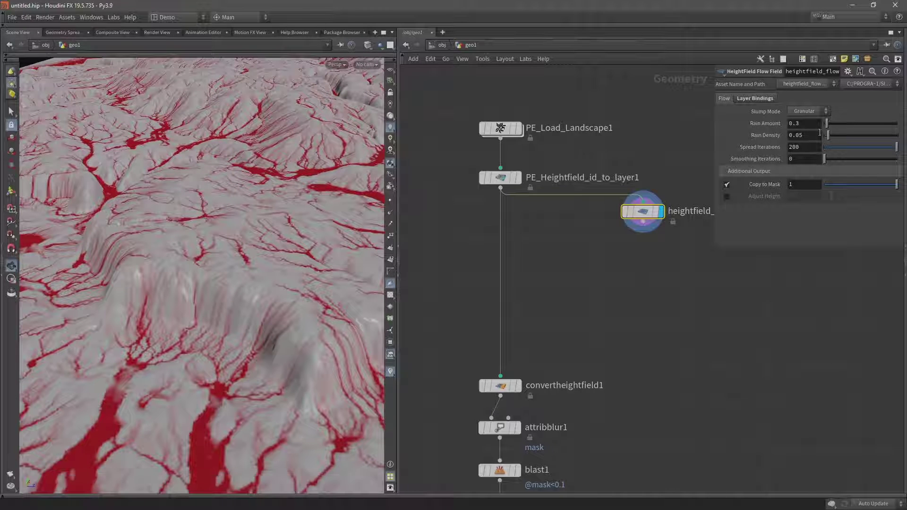
# - Set the flow field's Rain Amount 0.1, Rain Density 0.1 and Spread Iterations 100
pyautogui.click(805, 125)
pyautogui.write('.1')
pyautogui.press('Return')
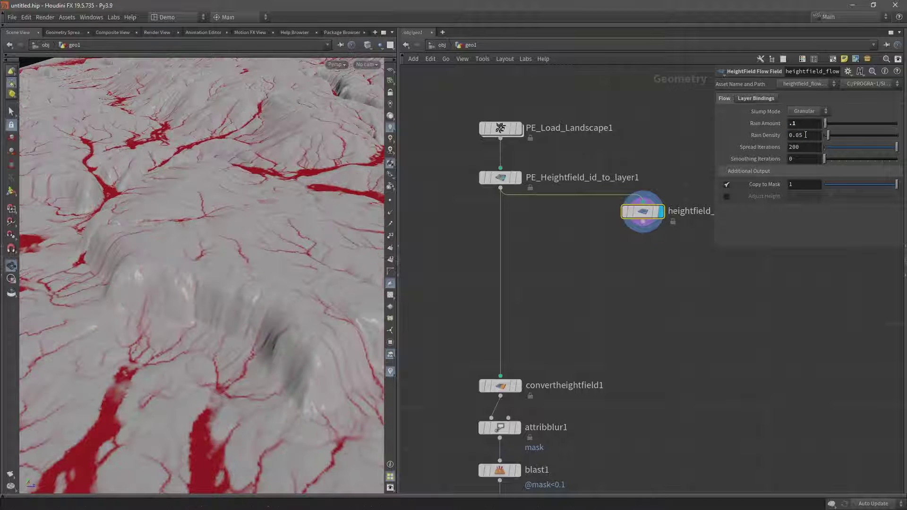
pyautogui.moveTo(792, 136); pyautogui.dragTo(762, 137)
pyautogui.write('.1')
pyautogui.press('Return')
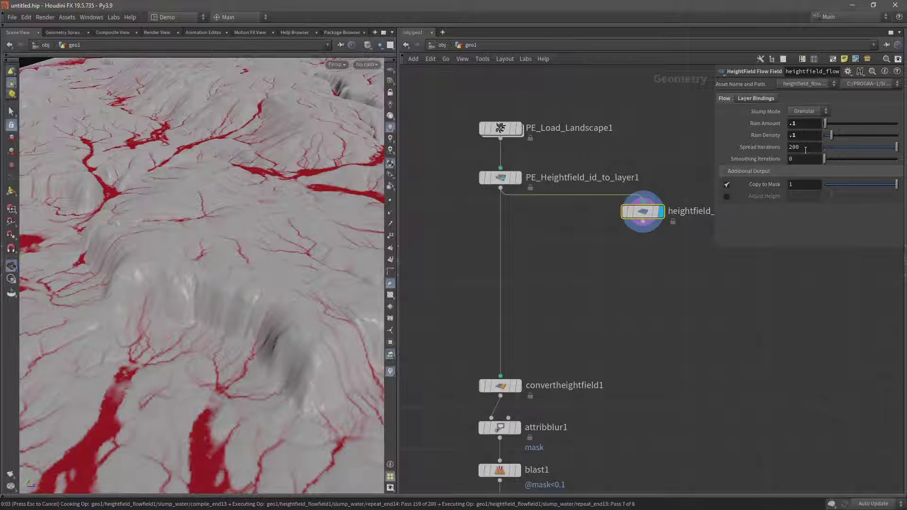
pyautogui.doubleClick(799, 147)
pyautogui.write('100')
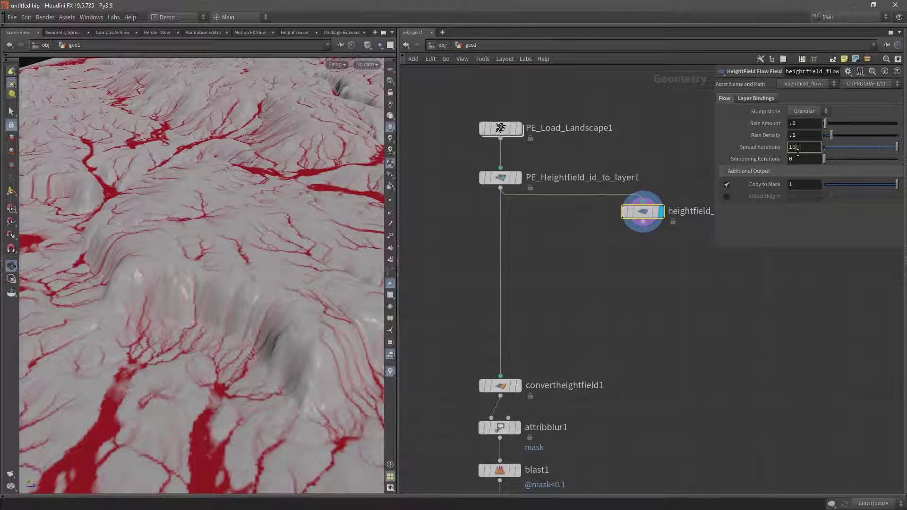
pyautogui.press('Return')
pyautogui.moveTo(183, 264); pyautogui.dragTo(184, 273)
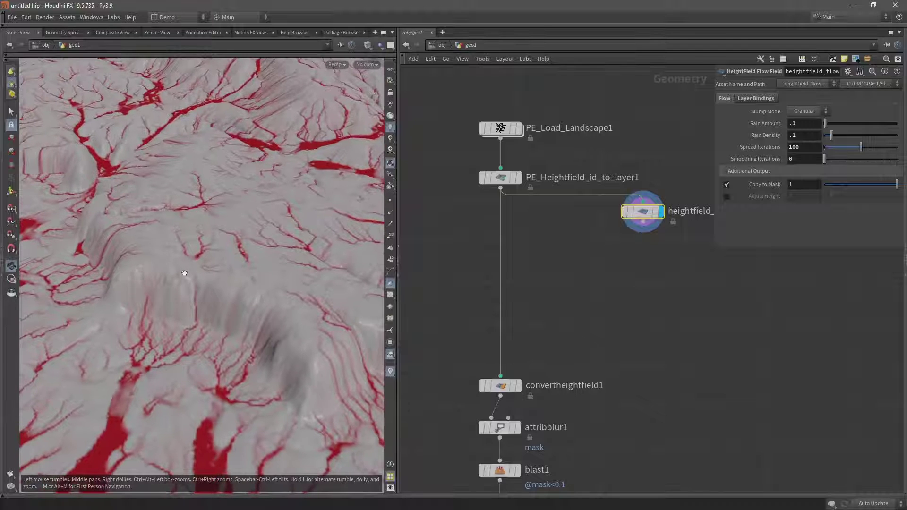
# - Add a HeightField Remap node below heightfield_flowfield1 and reposition both nodes
pyautogui.click(643, 221)
pyautogui.click(655, 273)
pyautogui.write('remap')
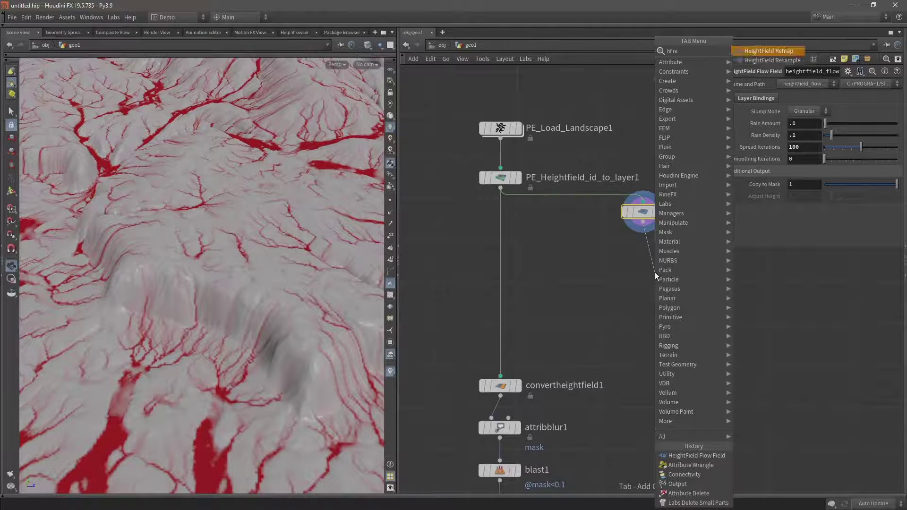
pyautogui.press('Return')
pyautogui.moveTo(648, 276); pyautogui.dragTo(647, 256)
pyautogui.keyDown('shift'); pyautogui.click(643, 212); pyautogui.keyUp('shift')
pyautogui.moveTo(642, 211); pyautogui.dragTo(608, 239)
# - Insert a HeightField Resample node on the wire feeding the flow field
pyautogui.press('Tab')
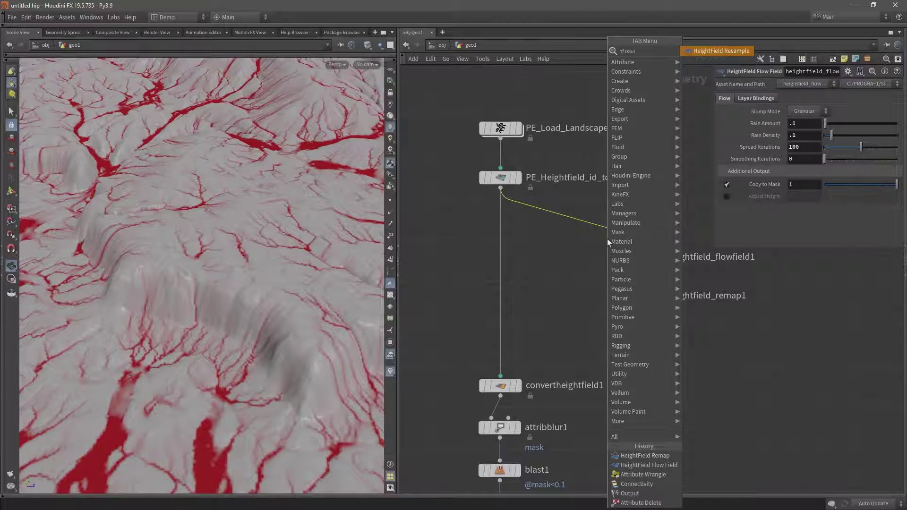
pyautogui.press('Escape')
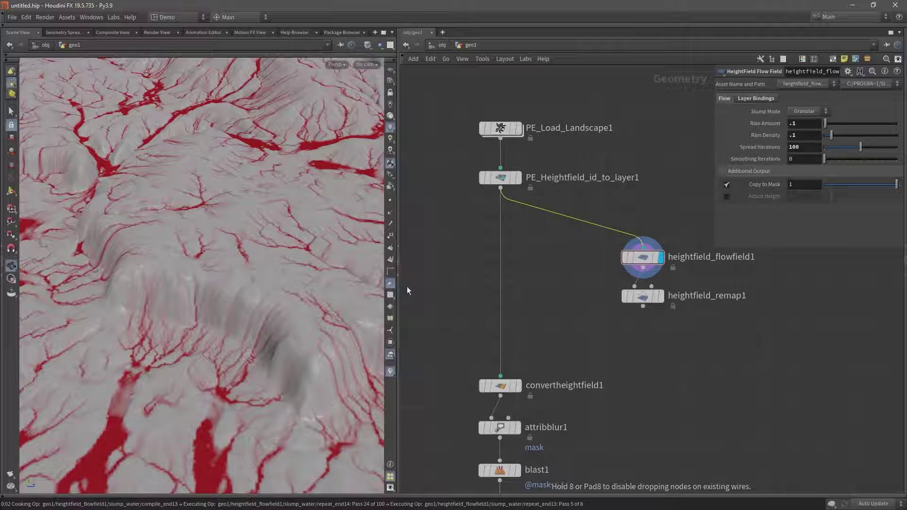
pyautogui.click(625, 241)
pyautogui.moveTo(624, 241); pyautogui.dragTo(652, 243)
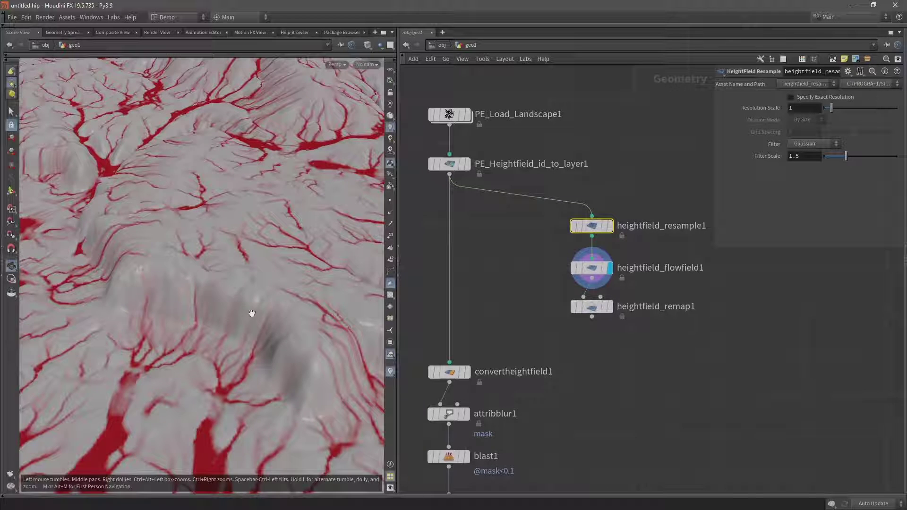
pyautogui.moveTo(251, 315); pyautogui.dragTo(265, 322, button='middle')
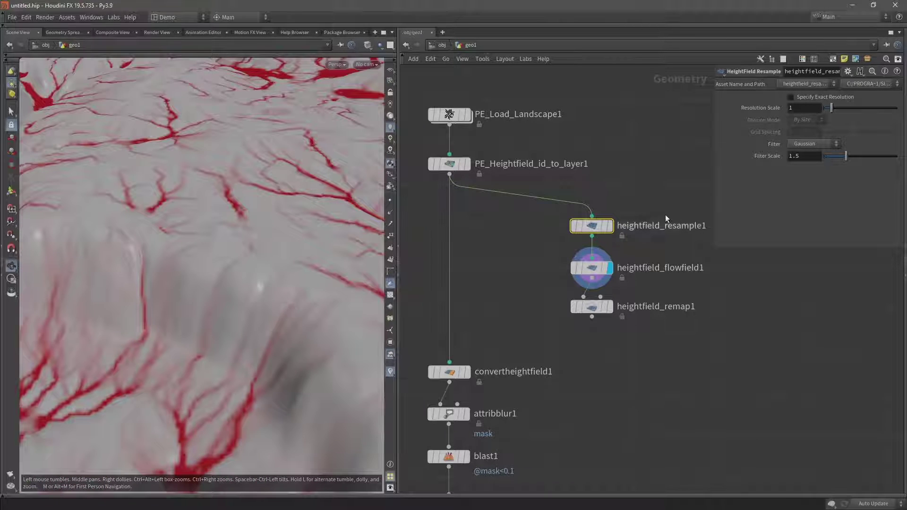
pyautogui.moveTo(610, 227)
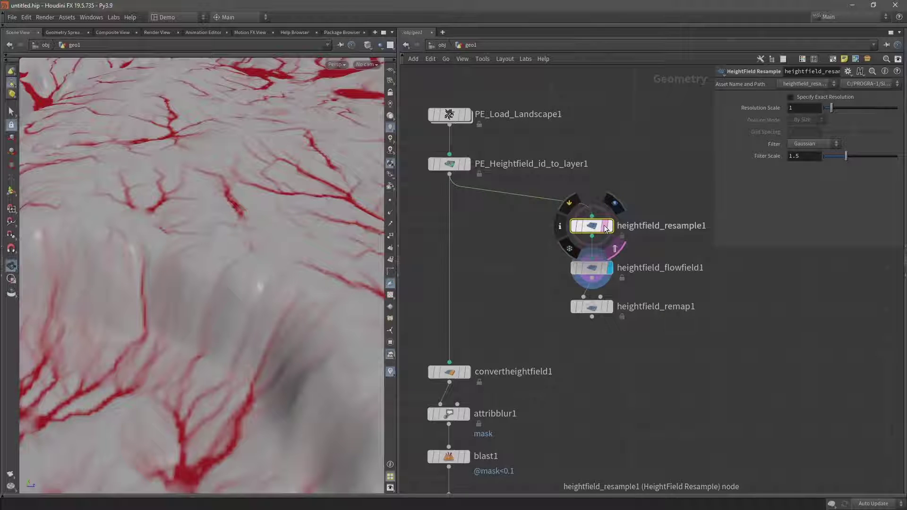
# - Move the resample, flow field and remap nodes up beside the main chain
pyautogui.moveTo(146, 207); pyautogui.dragTo(162, 203, button='middle')
pyautogui.moveTo(162, 204); pyautogui.dragTo(192, 307)
pyautogui.scroll(-5, 191, 303)
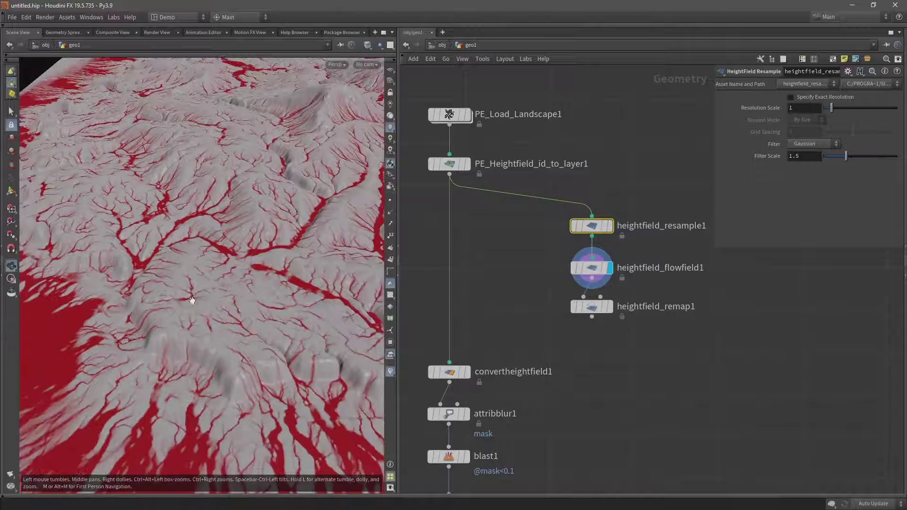
pyautogui.scroll(-4, 245, 303)
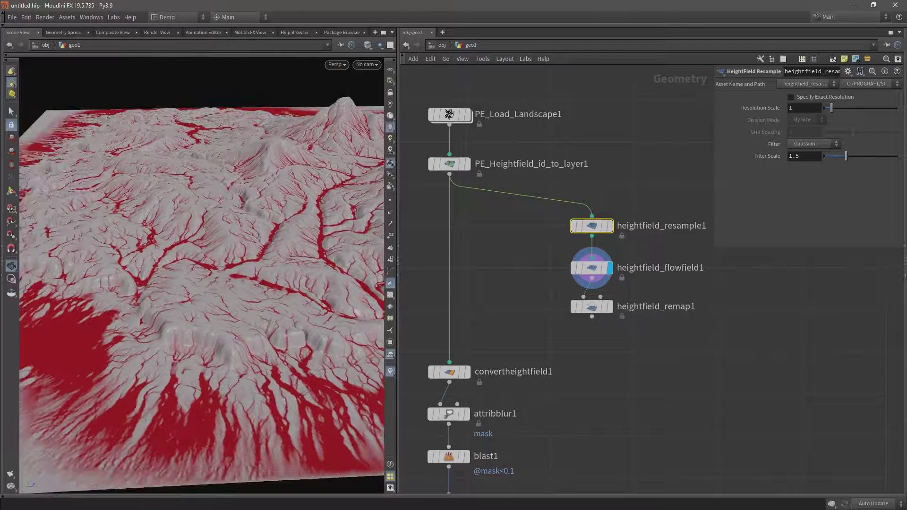
pyautogui.moveTo(623, 361); pyautogui.dragTo(597, 207)
pyautogui.scroll(6, 234, 342)
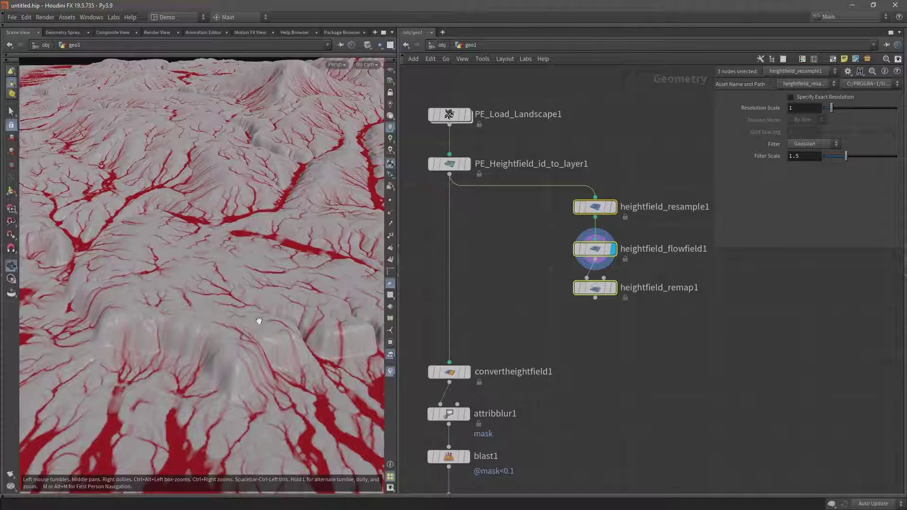
# - Display heightfield_remap1 and set its Layer to Remap to mask
pyautogui.scroll(-2, 264, 293)
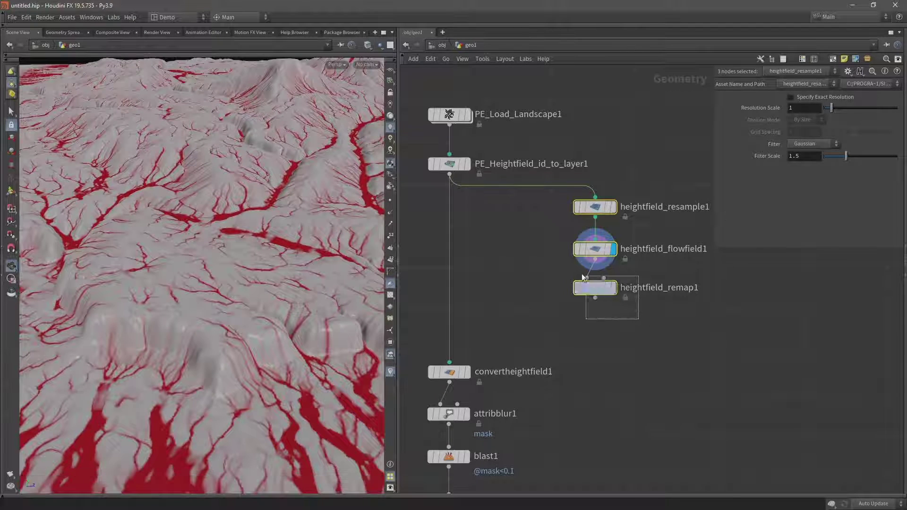
pyautogui.click(611, 289)
pyautogui.click(612, 287)
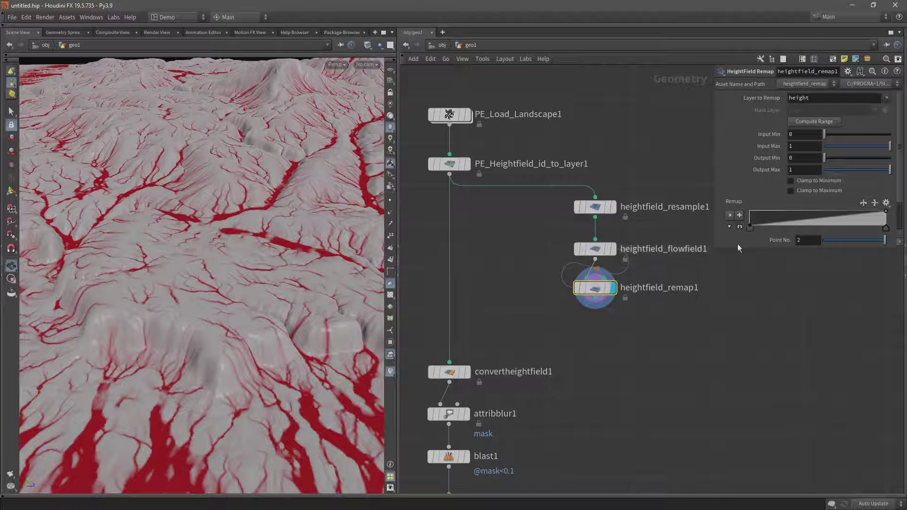
pyautogui.doubleClick(810, 98)
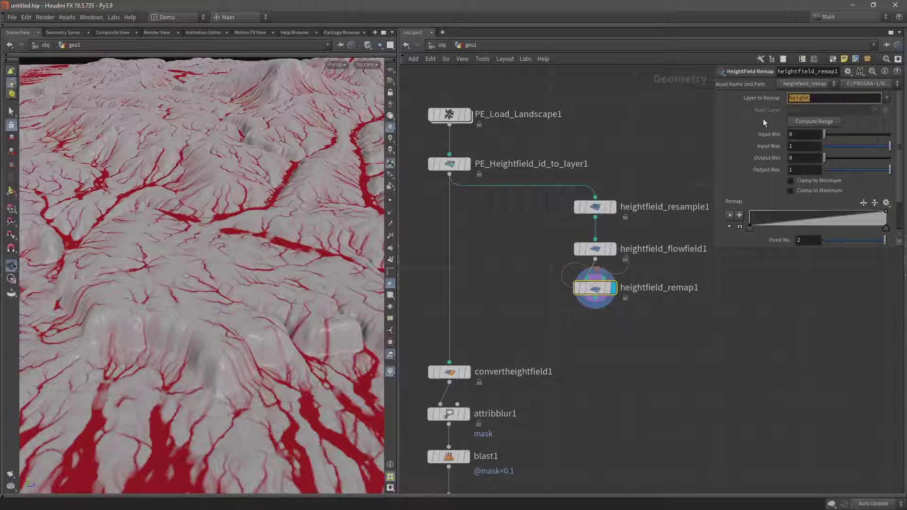
pyautogui.write('mask')
pyautogui.press('Return')
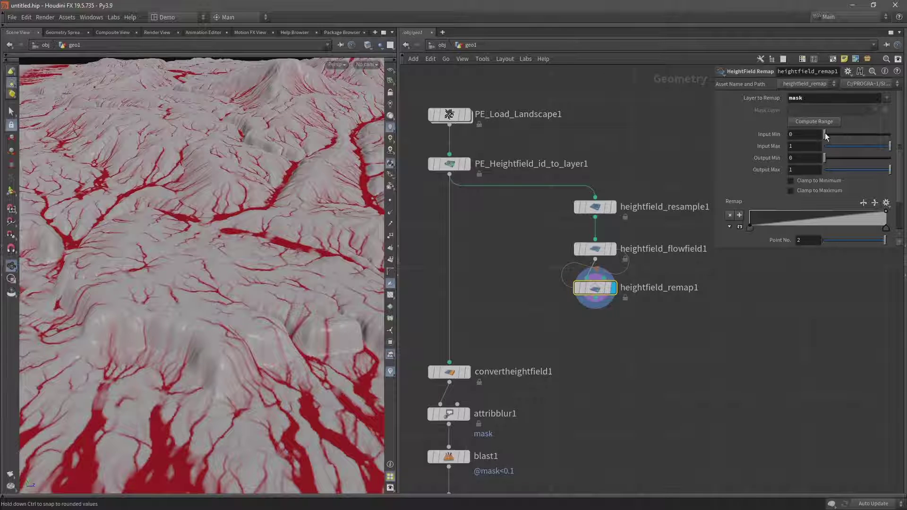
# - Set the remap Input Min to 0.75 and Input Max to 0.76 for a hard edge
pyautogui.moveTo(838, 136); pyautogui.dragTo(875, 136)
pyautogui.doubleClick(803, 134)
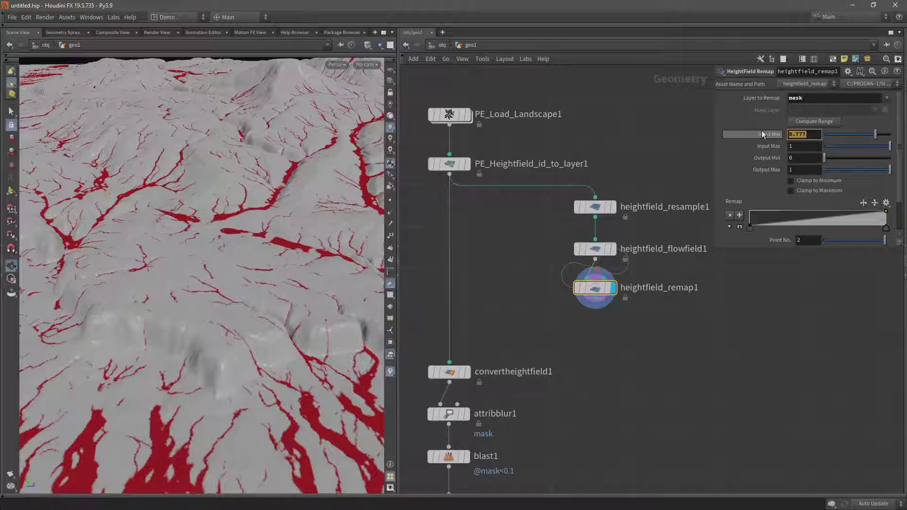
pyautogui.write('.8')
pyautogui.press('Return')
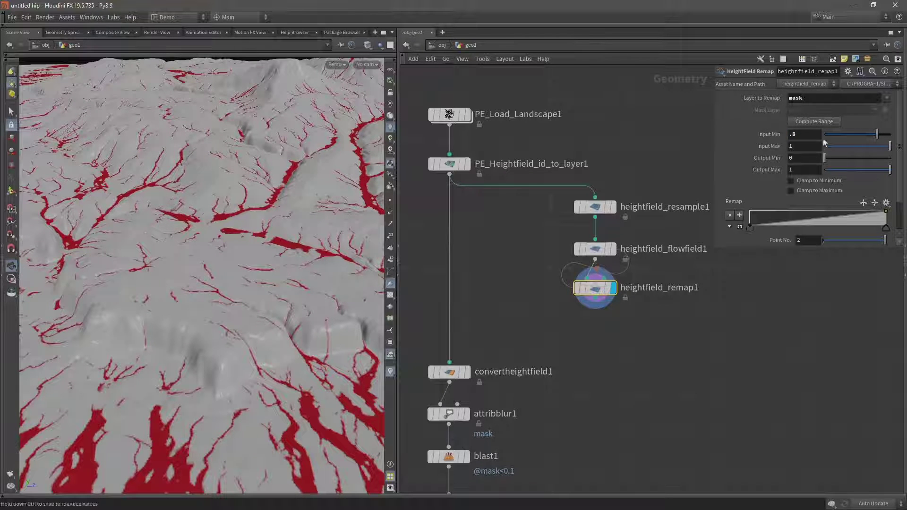
pyautogui.doubleClick(812, 134)
pyautogui.write('.7')
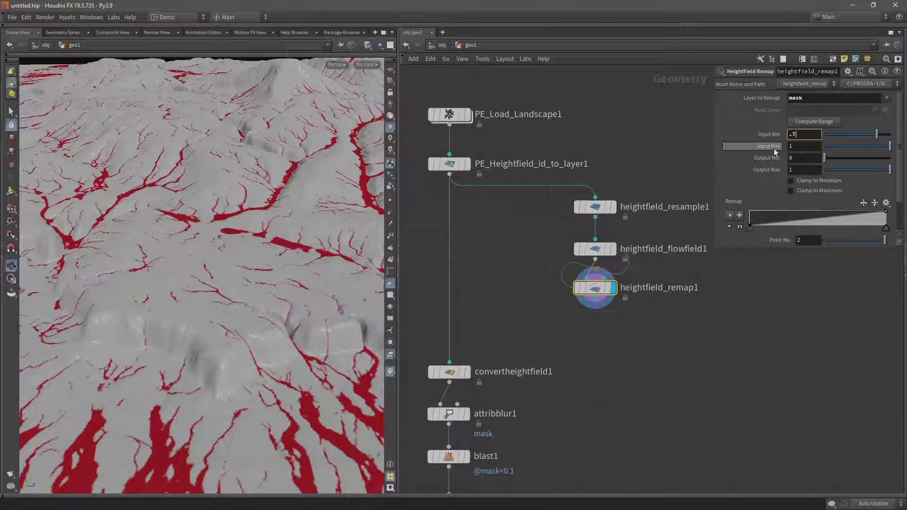
pyautogui.write('5')
pyautogui.press('Return')
pyautogui.moveTo(141, 241); pyautogui.dragTo(278, 270)
pyautogui.moveTo(274, 314); pyautogui.dragTo(274, 253)
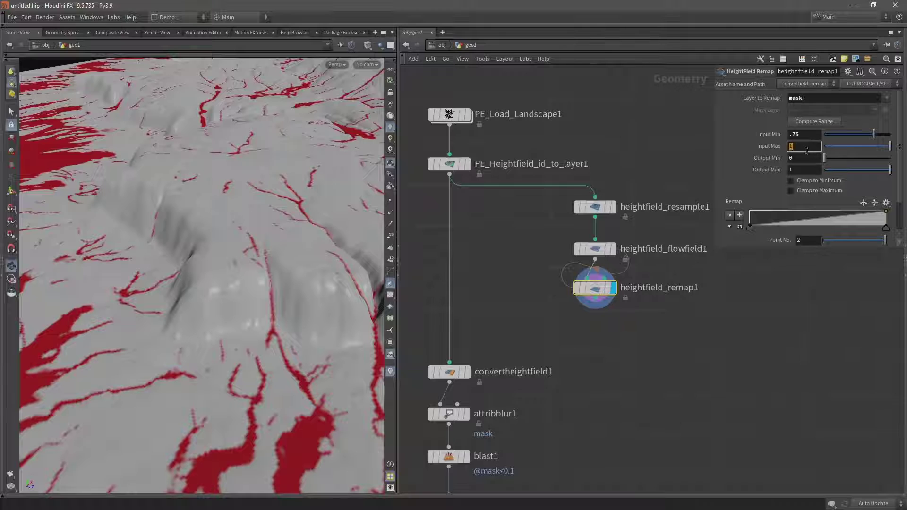
pyautogui.write('76')
pyautogui.press('Return')
# - Add a HeightField Copy Layer after heightfield_remap1 copying mask into a flow layer
pyautogui.click(595, 306)
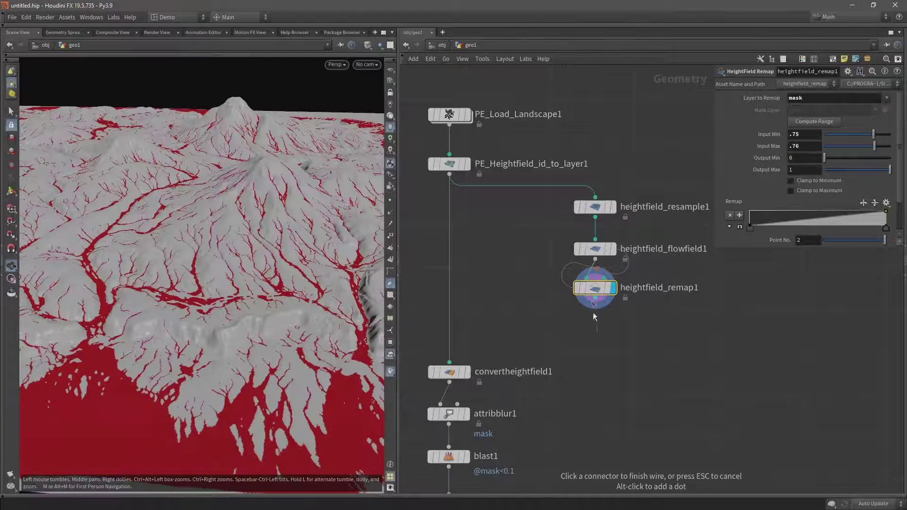
pyautogui.click(594, 341)
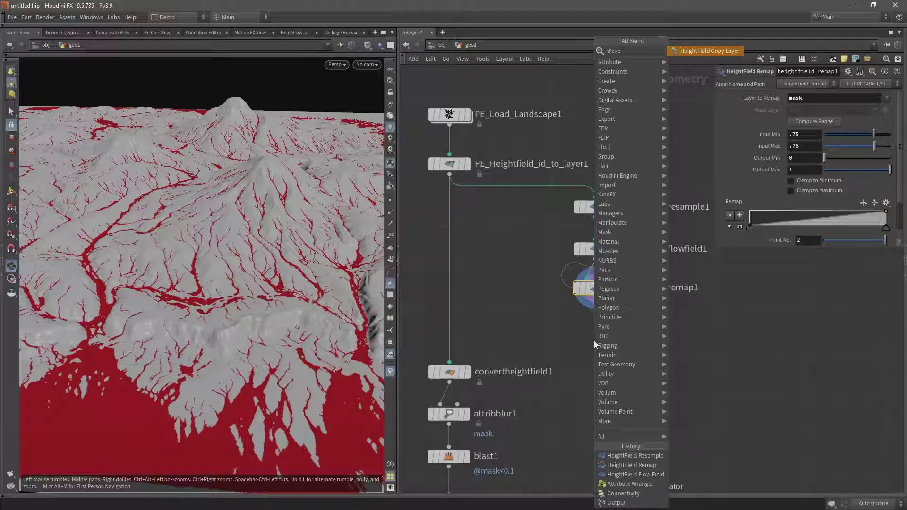
pyautogui.click(594, 341)
pyautogui.press('r')
pyautogui.moveTo(594, 342); pyautogui.dragTo(596, 333)
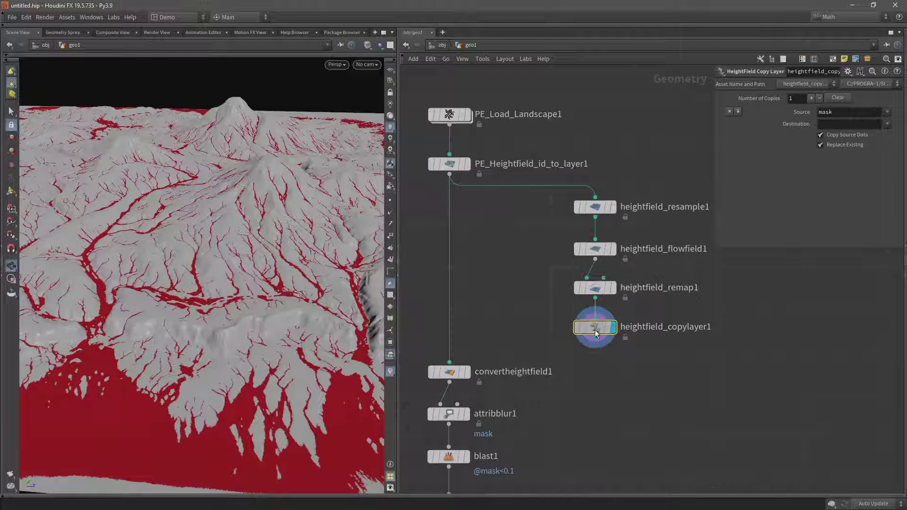
pyautogui.click(842, 124)
pyautogui.write('flow')
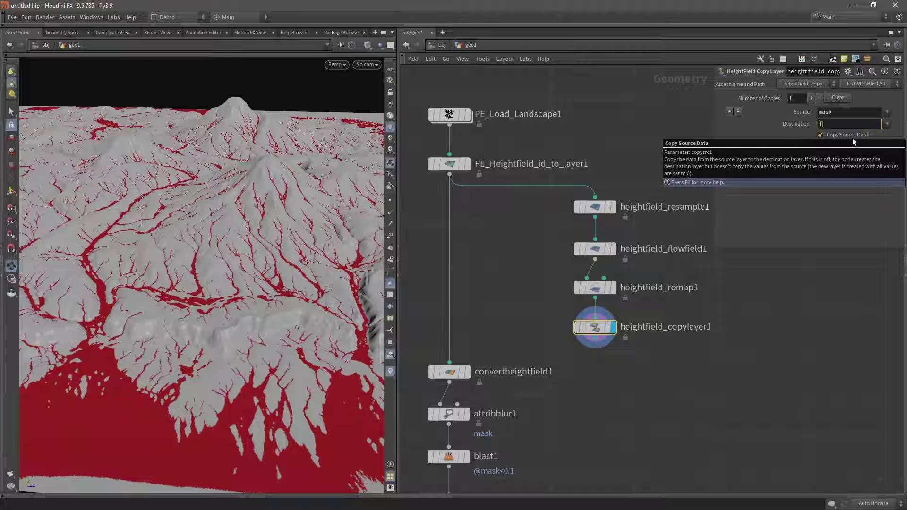
pyautogui.press('Return')
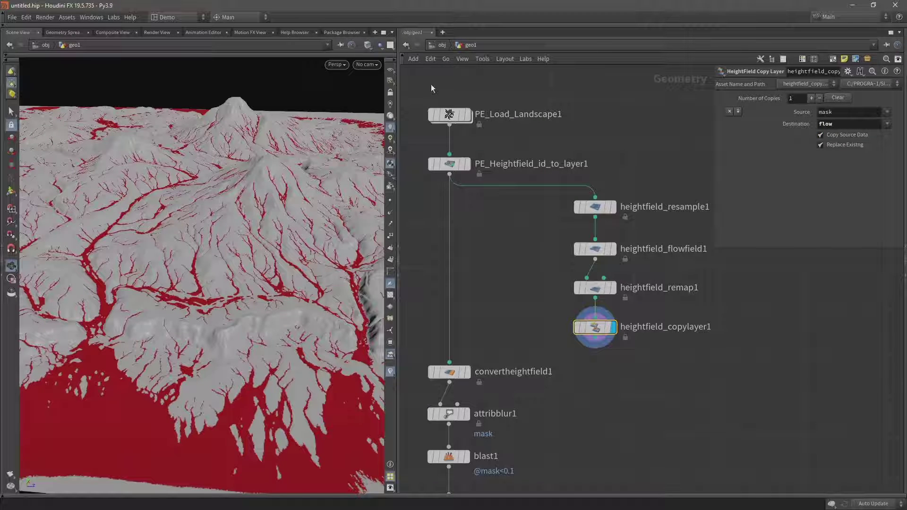
# - Move the upper six nodes up and display PE_Heightfield_id_to_layer1's terrain
pyautogui.moveTo(431, 84); pyautogui.dragTo(598, 298)
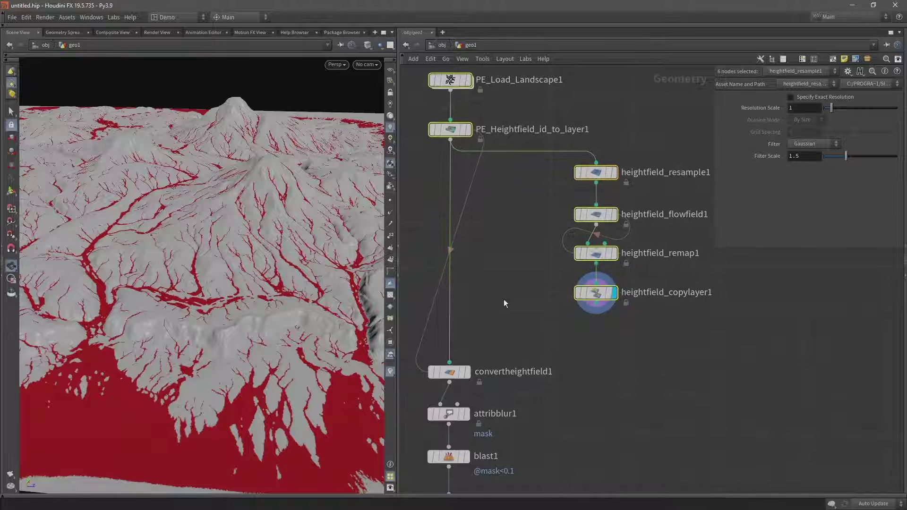
pyautogui.moveTo(503, 295); pyautogui.dragTo(443, 292)
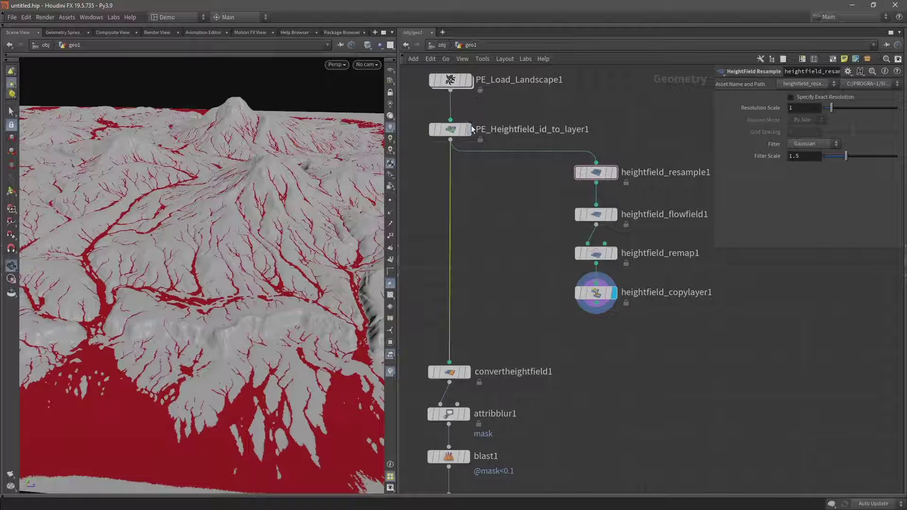
pyautogui.click(467, 142)
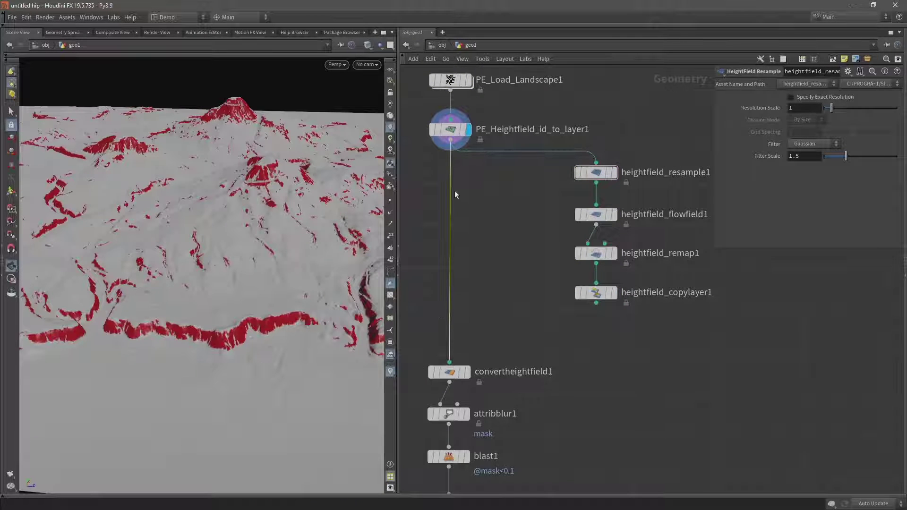
# - Insert a HeightField Layer above convertheightfield1, fed by heightfield_copylayer1 in its second input
pyautogui.press('Tab')
pyautogui.write('hfl')
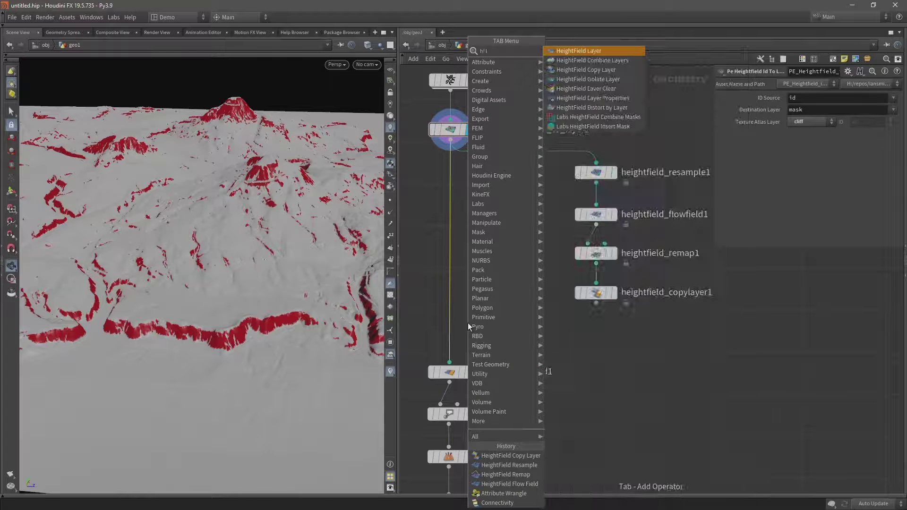
pyautogui.press('Return')
pyautogui.click(453, 329)
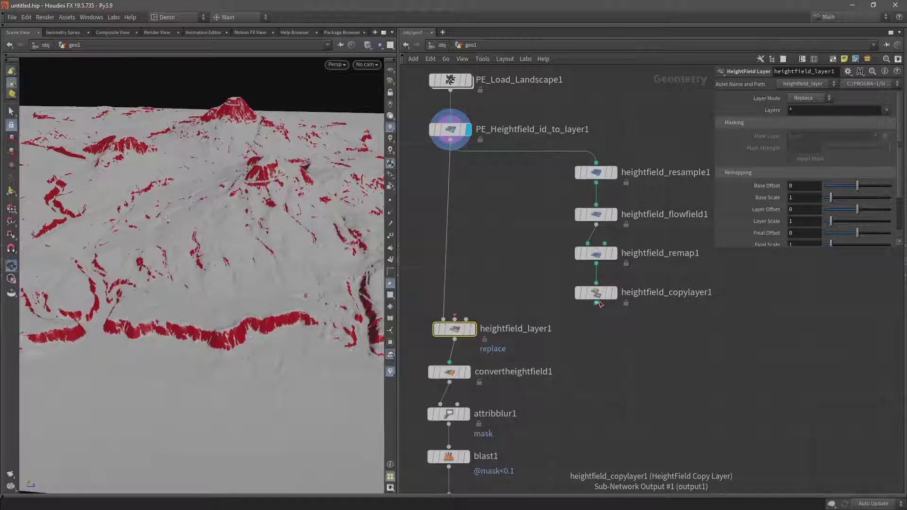
pyautogui.click(598, 303)
pyautogui.click(456, 321)
pyautogui.moveTo(457, 324); pyautogui.dragTo(477, 367, button='middle')
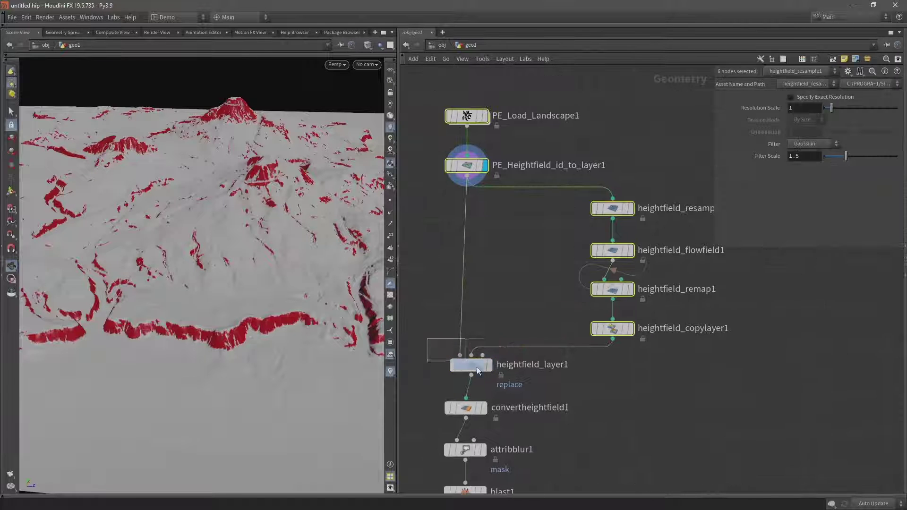
# - Set the layer node's Layers to flow and verify the layers in the Geometry Spreadsheet
pyautogui.click(815, 112)
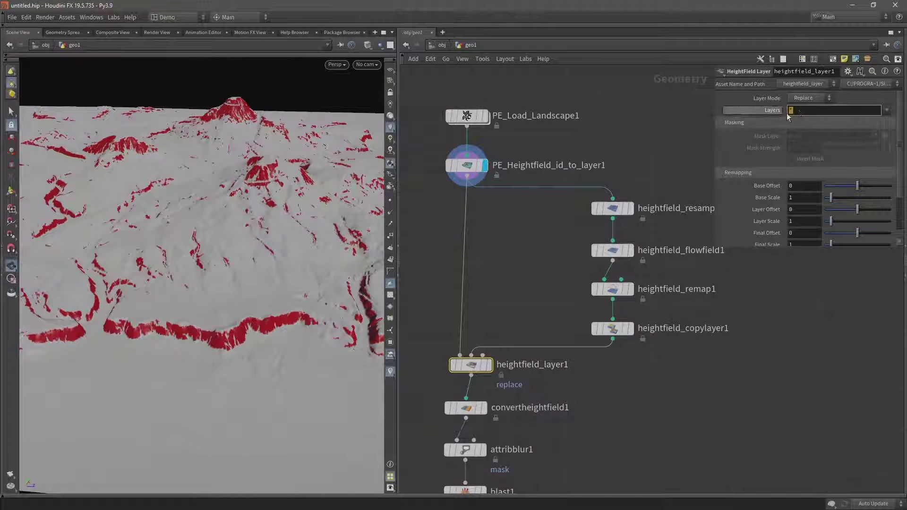
pyautogui.write('flow')
pyautogui.press('Return')
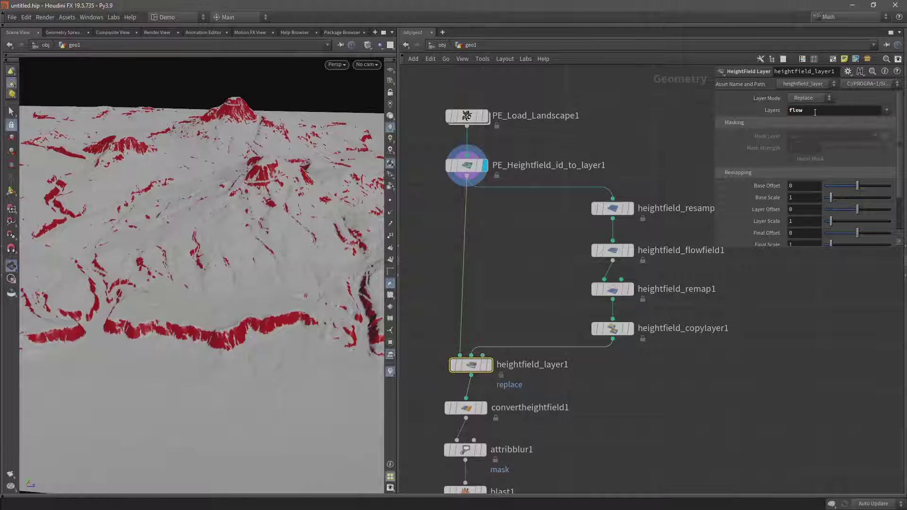
pyautogui.click(60, 32)
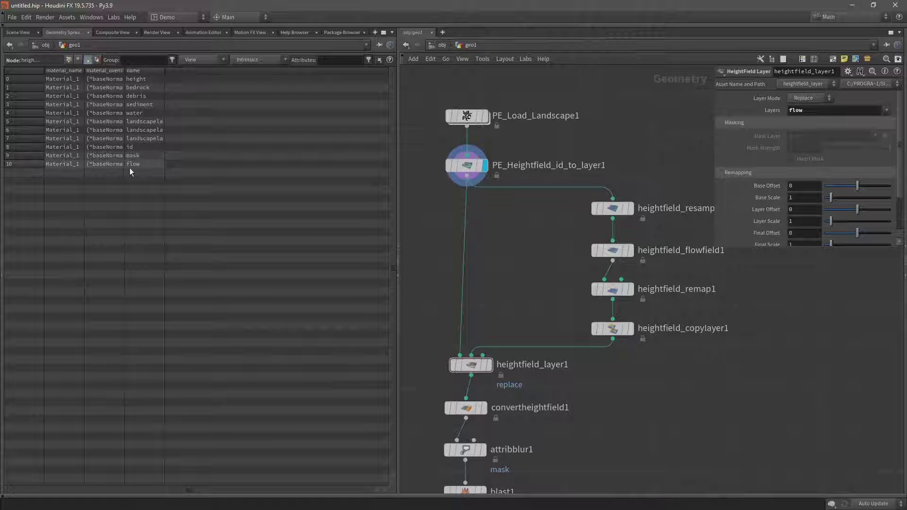
pyautogui.click(17, 33)
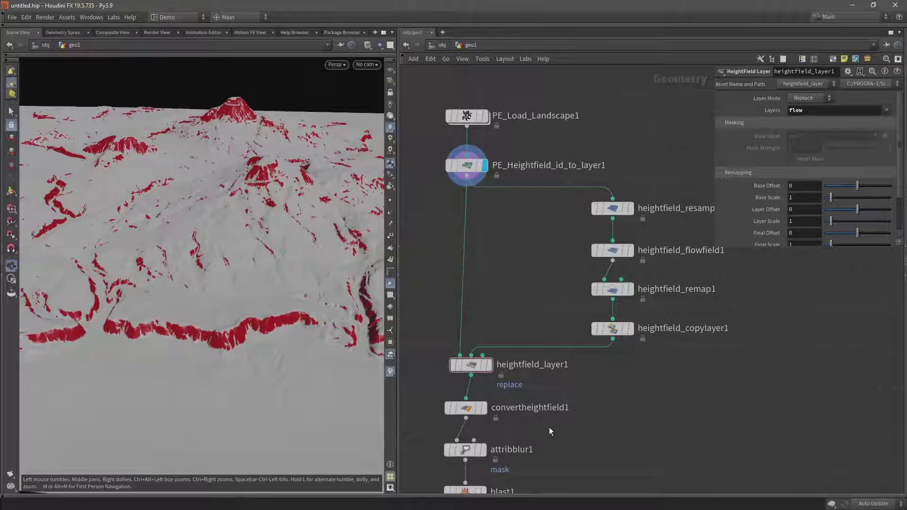
# - Display convertheightfield1's result in the viewport and open its parameters
pyautogui.moveTo(549, 428); pyautogui.dragTo(583, 278, button='middle')
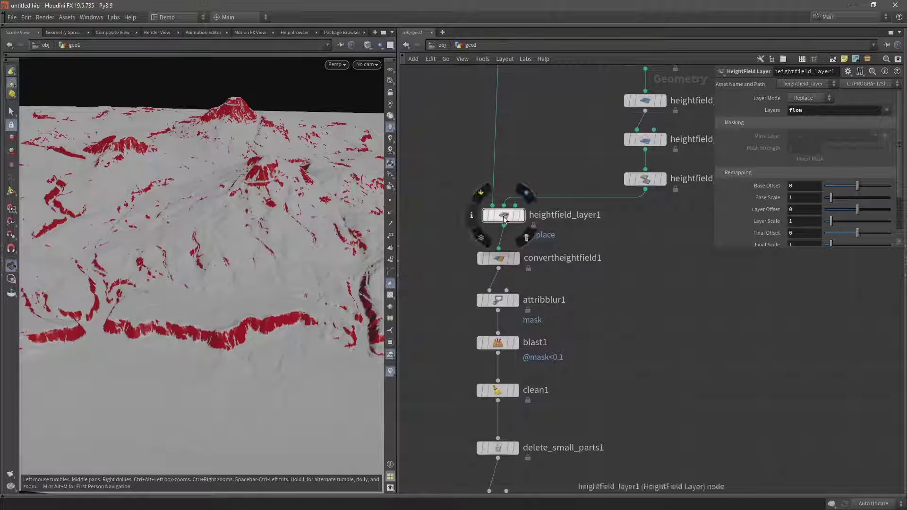
pyautogui.moveTo(503, 217); pyautogui.dragTo(498, 215)
pyautogui.moveTo(519, 259)
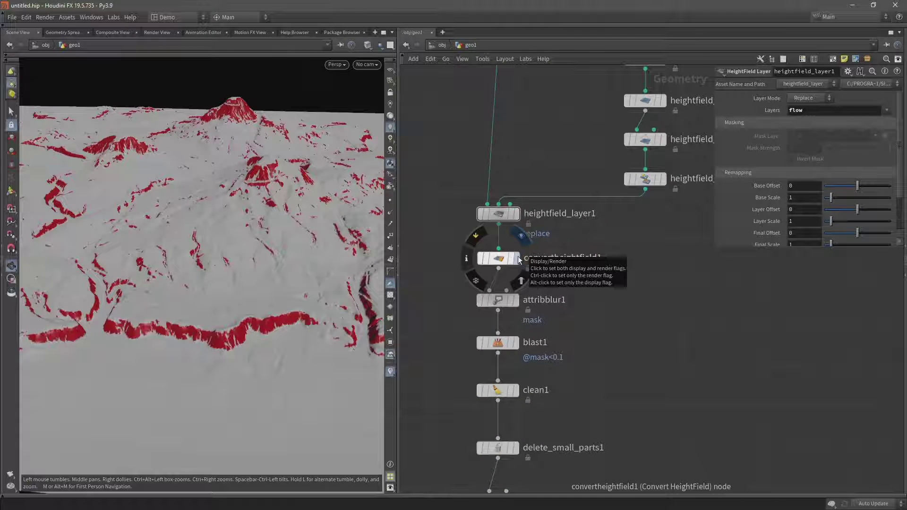
pyautogui.click(519, 259)
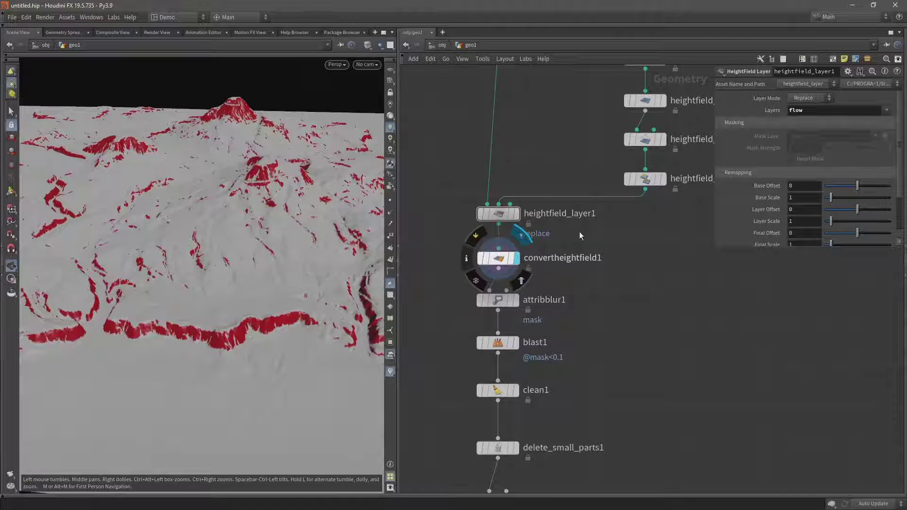
pyautogui.click(496, 259)
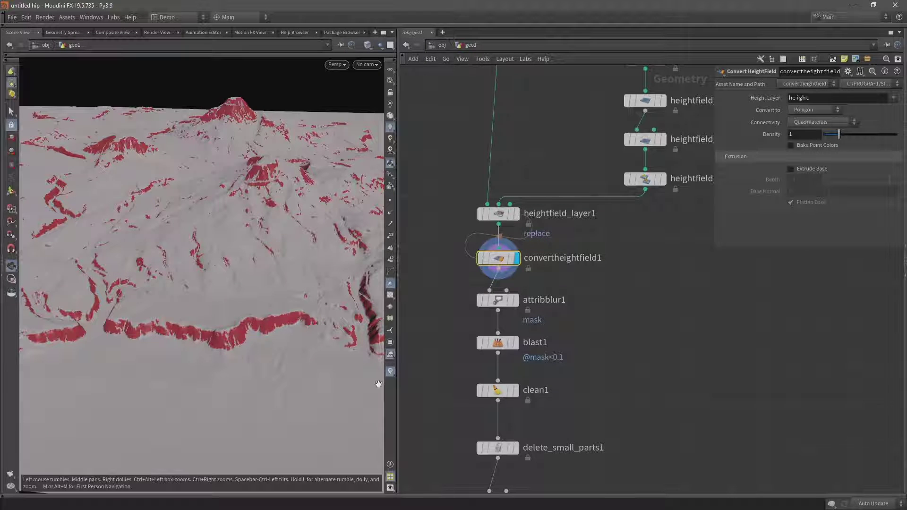
# - Add a Color visualizer labelled flow, ramping the flow attribute with a white-to-red preset
pyautogui.click(390, 372)
pyautogui.click(477, 351)
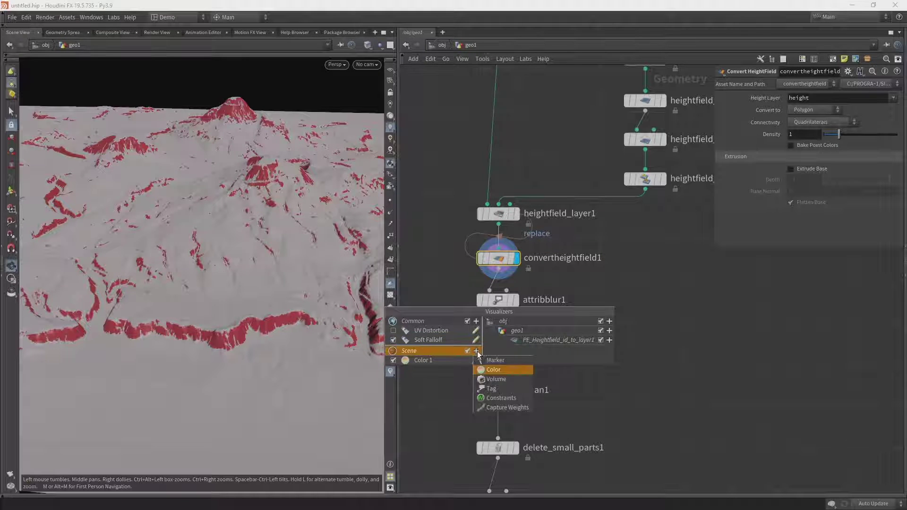
pyautogui.click(487, 369)
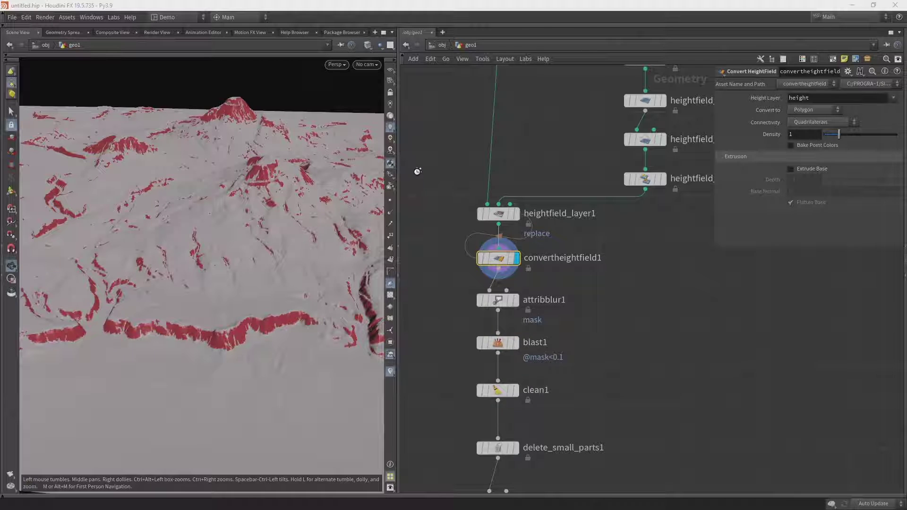
pyautogui.press('Tab')
pyautogui.write('flow')
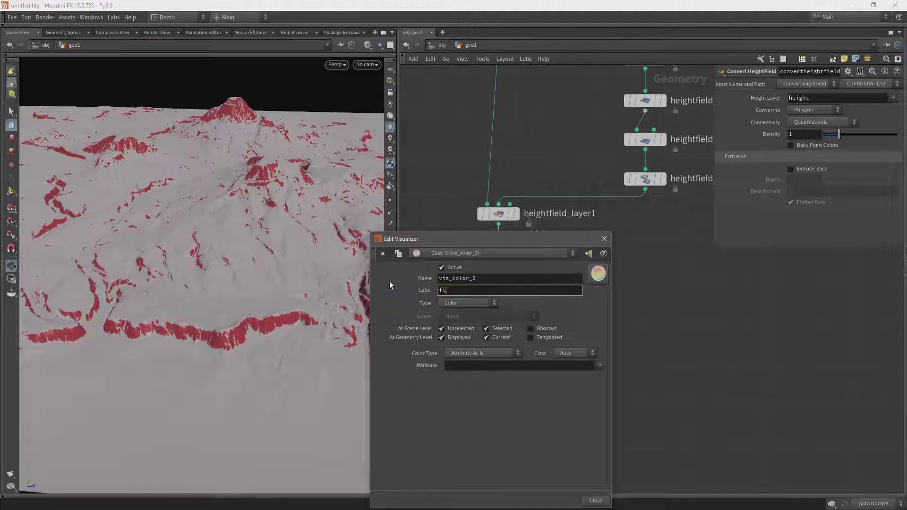
pyautogui.click(478, 353)
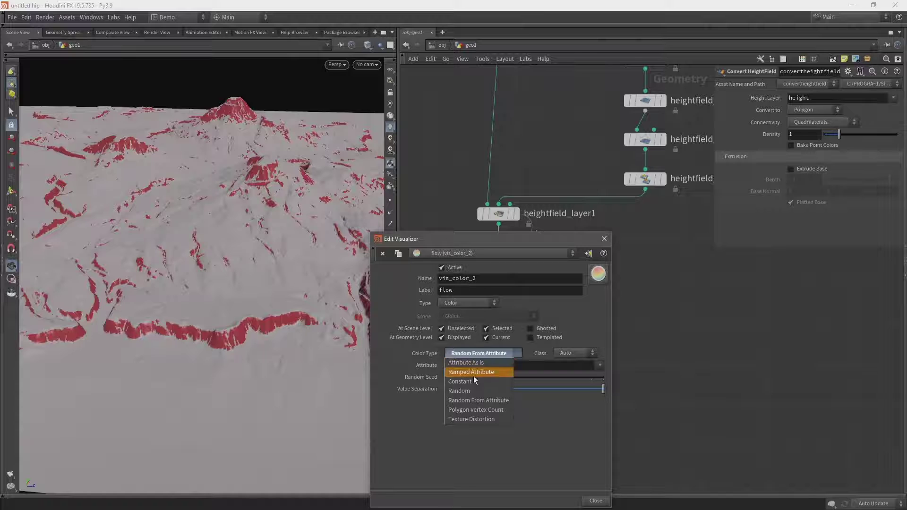
pyautogui.click(474, 373)
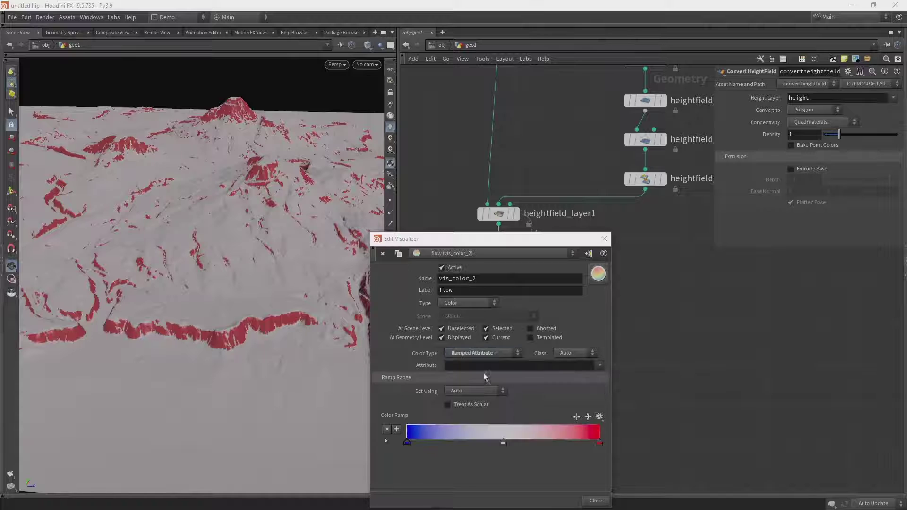
pyautogui.click(540, 366)
pyautogui.write('flow')
pyautogui.press('Return')
pyautogui.click(600, 417)
pyautogui.click(616, 395)
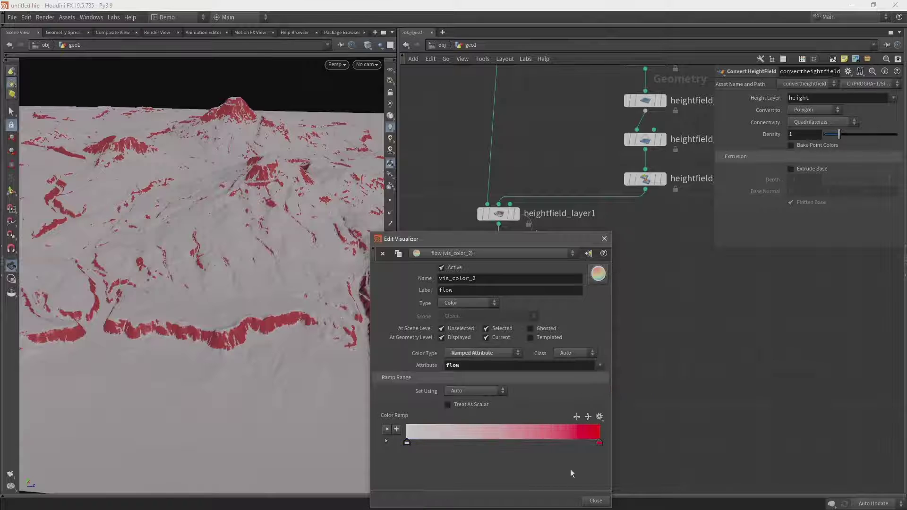
pyautogui.click(595, 502)
# - Turn off the Color 1 visualizer and relabel it mask
pyautogui.click(391, 372)
pyautogui.click(393, 350)
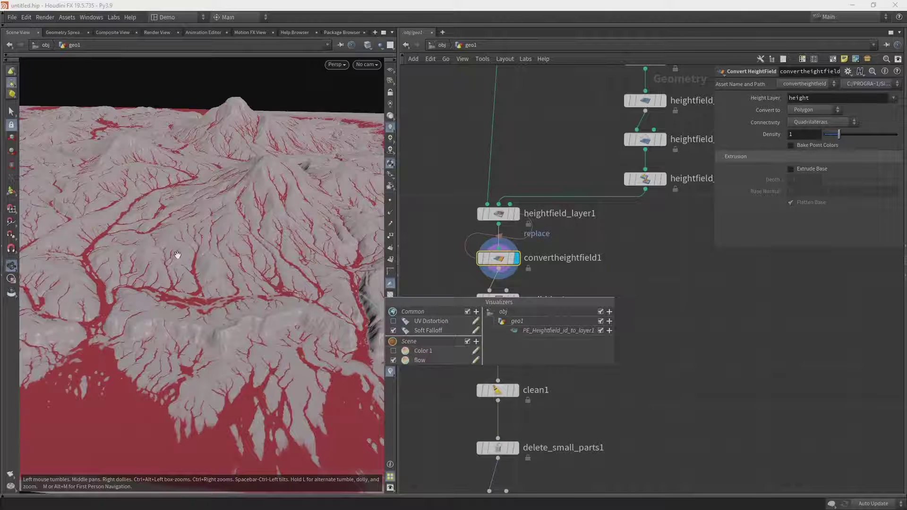
pyautogui.moveTo(177, 255); pyautogui.dragTo(256, 286)
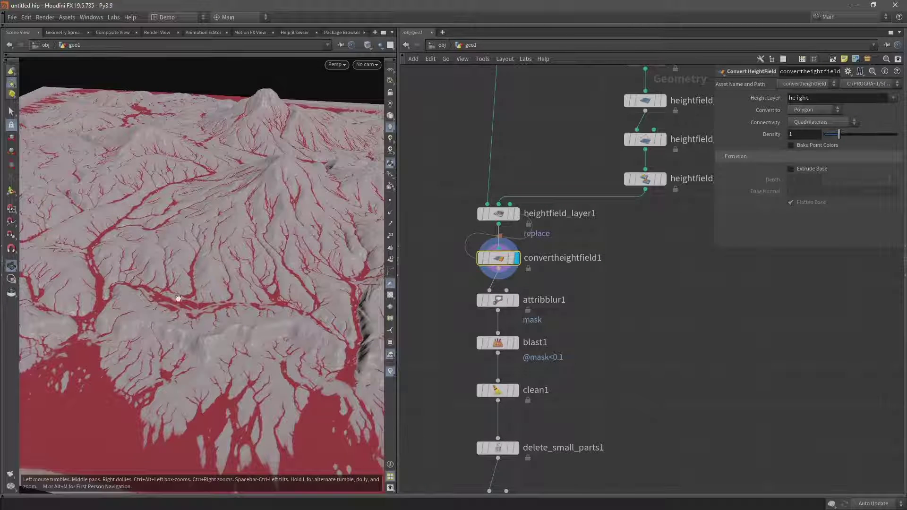
pyautogui.click(390, 371)
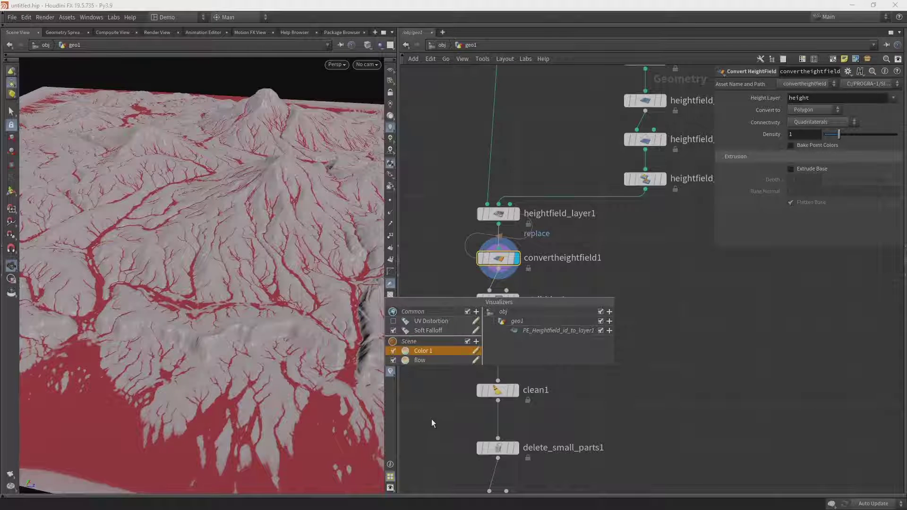
pyautogui.click(475, 351)
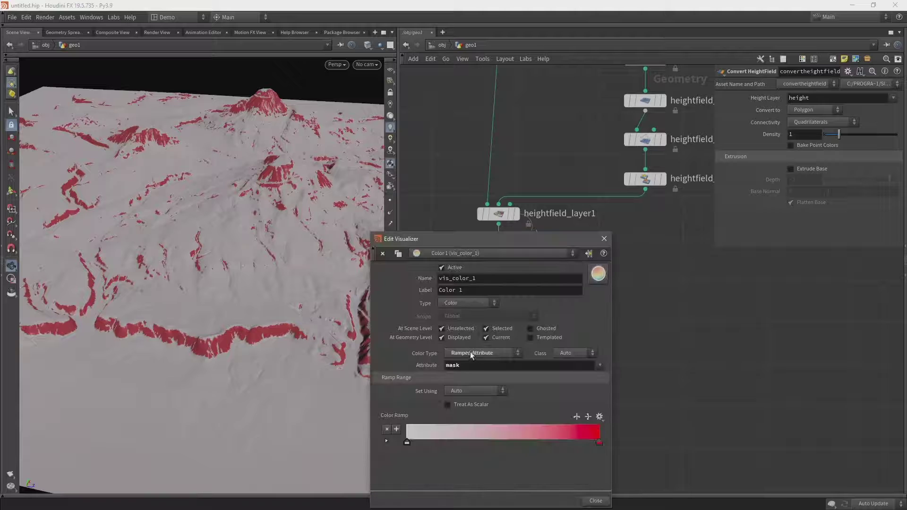
pyautogui.tripleClick(473, 292)
pyautogui.write('mask')
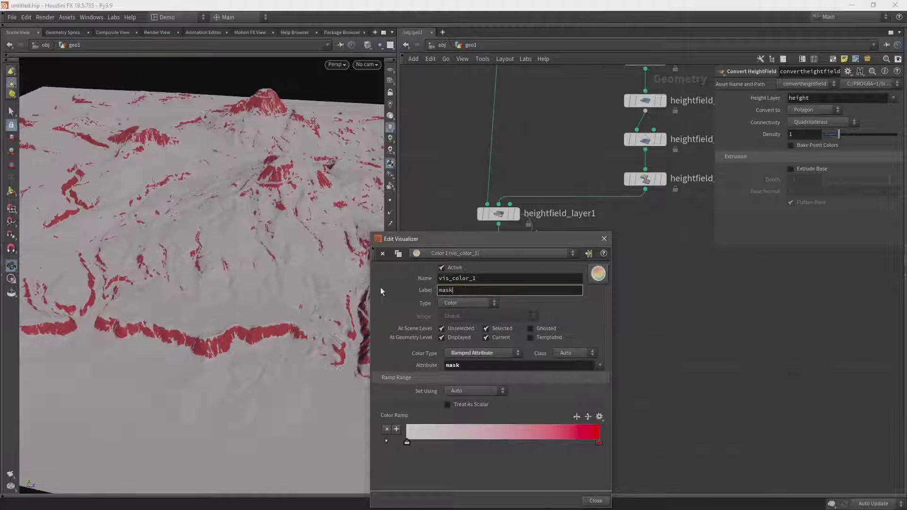
pyautogui.press('Return')
pyautogui.click(604, 238)
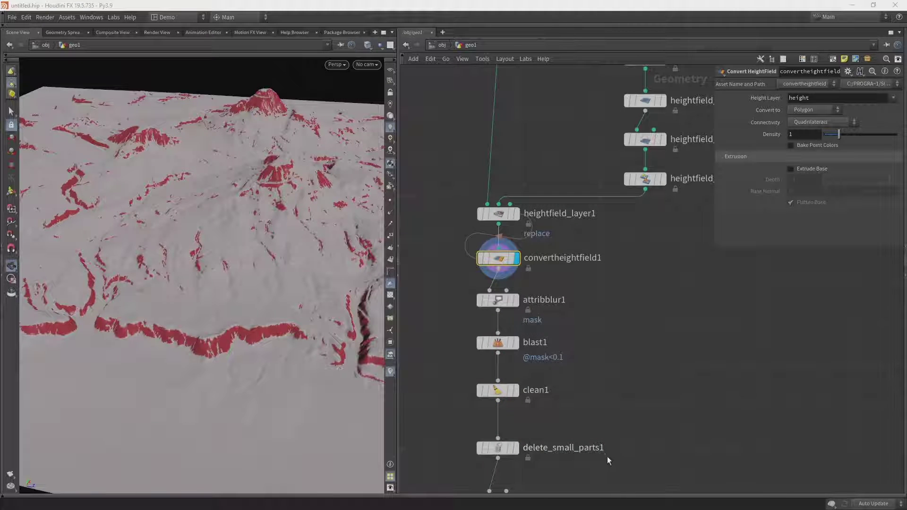
pyautogui.moveTo(608, 456); pyautogui.dragTo(603, 271, button='middle')
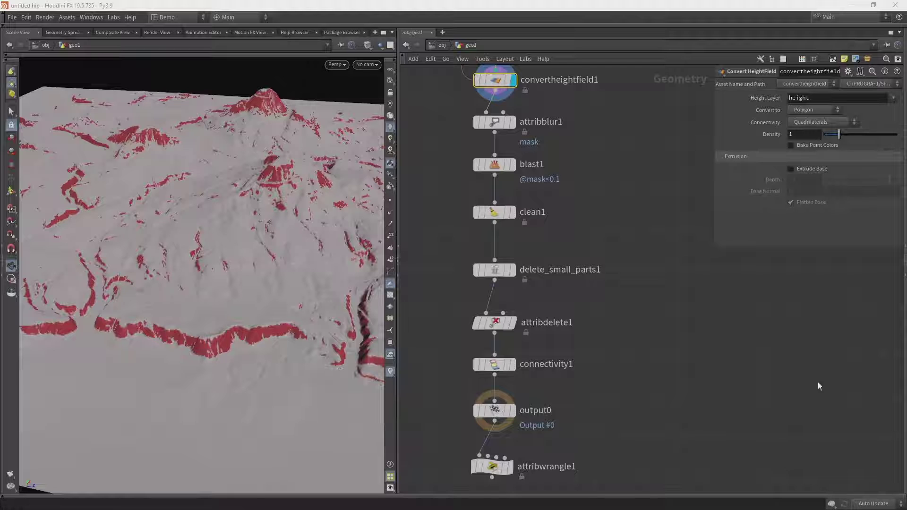
# - Display delete_small_parts1 and move the four nodes below it down to make room
pyautogui.click(520, 255)
pyautogui.moveTo(545, 307); pyautogui.dragTo(576, 258, button='middle')
pyautogui.moveTo(591, 250); pyautogui.dragTo(487, 487)
pyautogui.moveTo(528, 282); pyautogui.dragTo(522, 325)
pyautogui.click(543, 276)
pyautogui.press('Tab')
pyautogui.write('b')
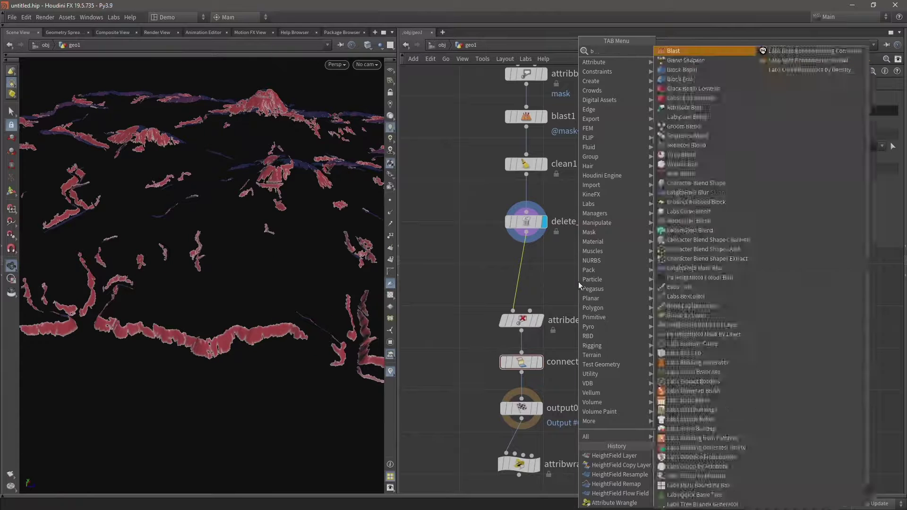
pyautogui.press('Return')
pyautogui.click(579, 282)
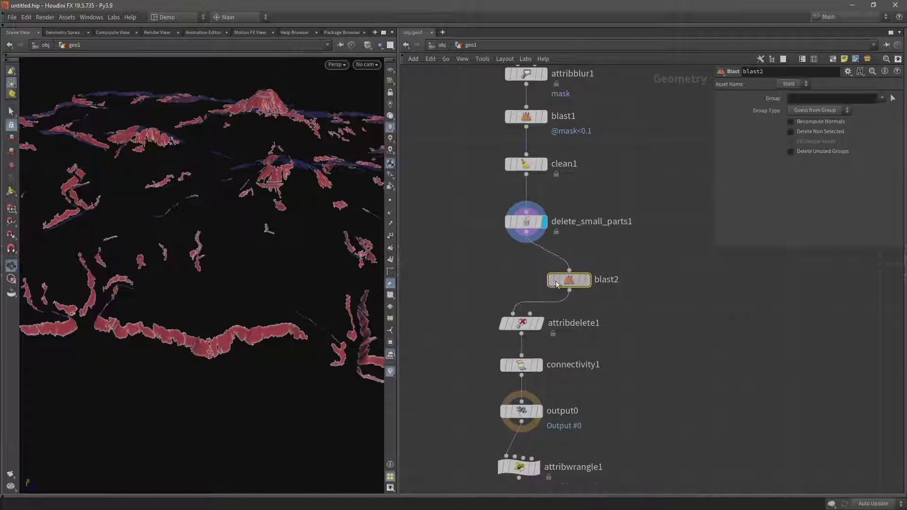
pyautogui.moveTo(557, 284); pyautogui.dragTo(513, 273)
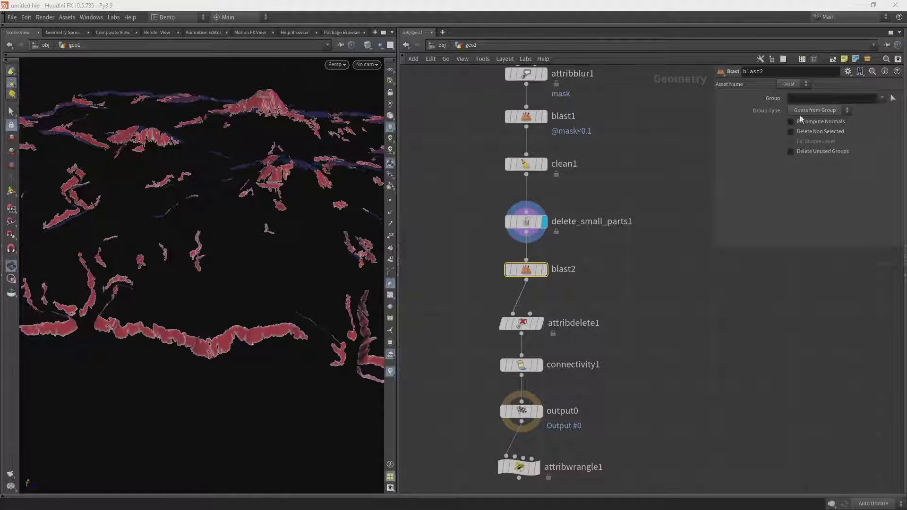
pyautogui.click(802, 112)
pyautogui.click(810, 148)
pyautogui.write('@flow')
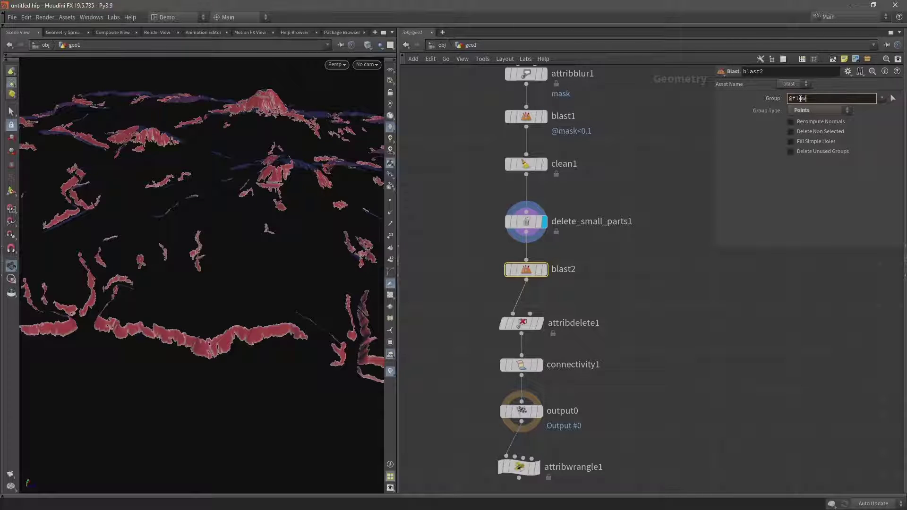
pyautogui.write('>0.5')
pyautogui.press('Return')
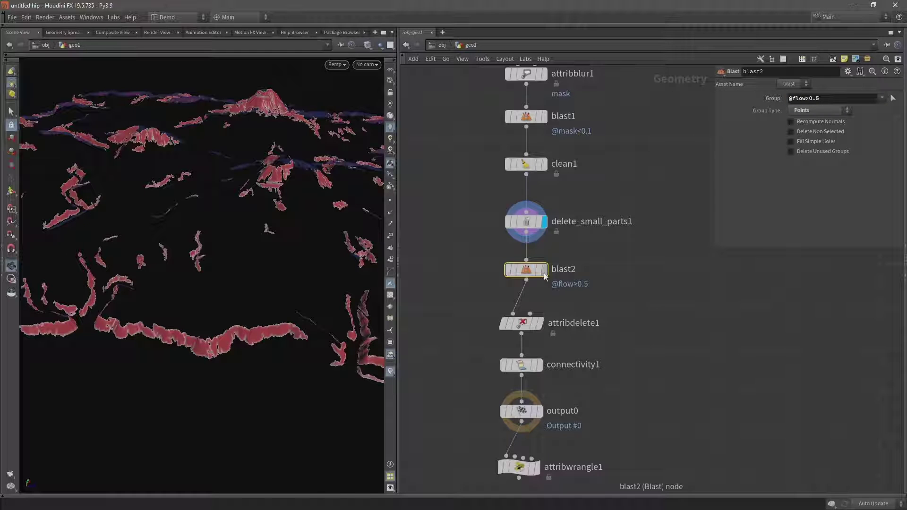
pyautogui.click(544, 269)
# - Set the display flag on attribwrangle1 to show the coloured cliff pieces
pyautogui.moveTo(85, 353); pyautogui.dragTo(139, 282)
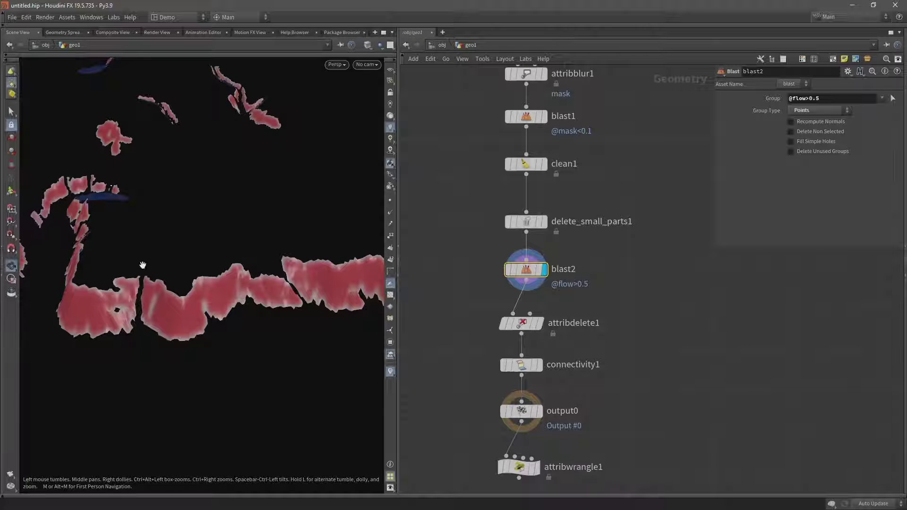
pyautogui.moveTo(137, 330); pyautogui.dragTo(141, 348)
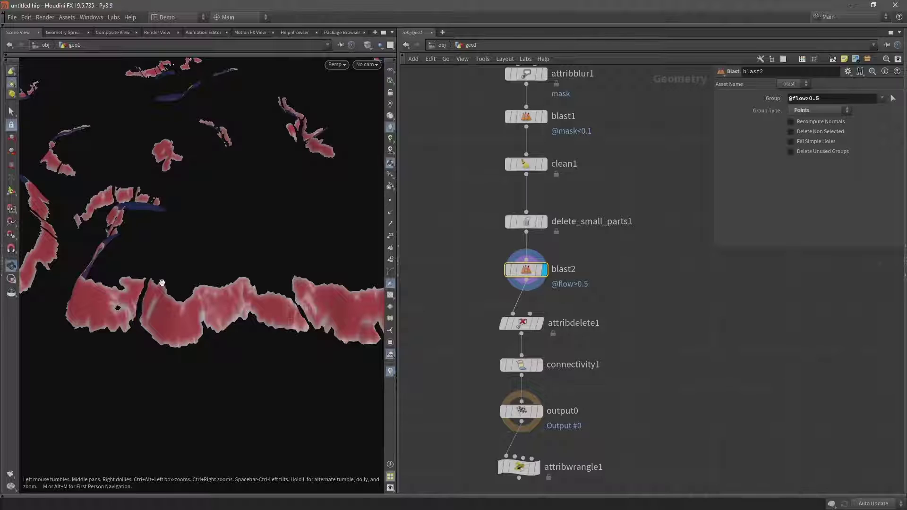
pyautogui.moveTo(577, 365); pyautogui.dragTo(594, 323, button='middle')
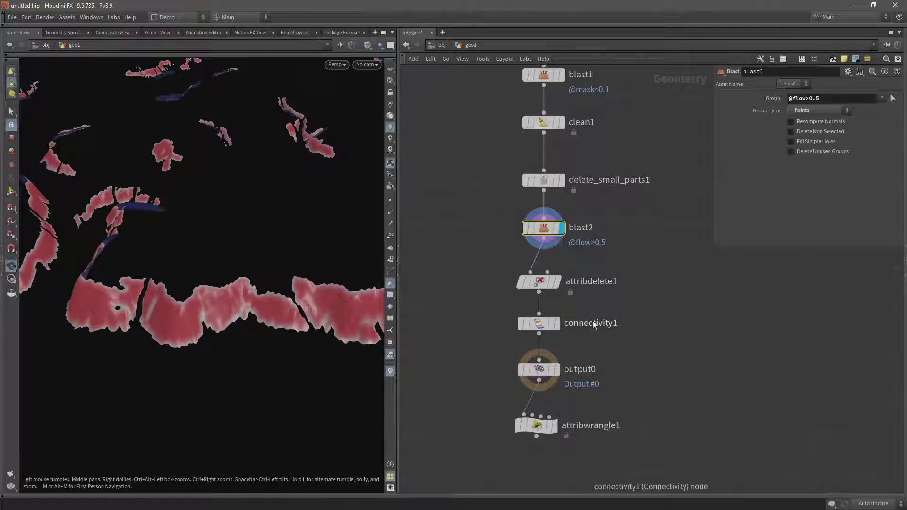
pyautogui.click(557, 426)
# - Toggle bypass on blast2 to compare, orbiting around the cliff fragments
pyautogui.moveTo(458, 213); pyautogui.dragTo(605, 247)
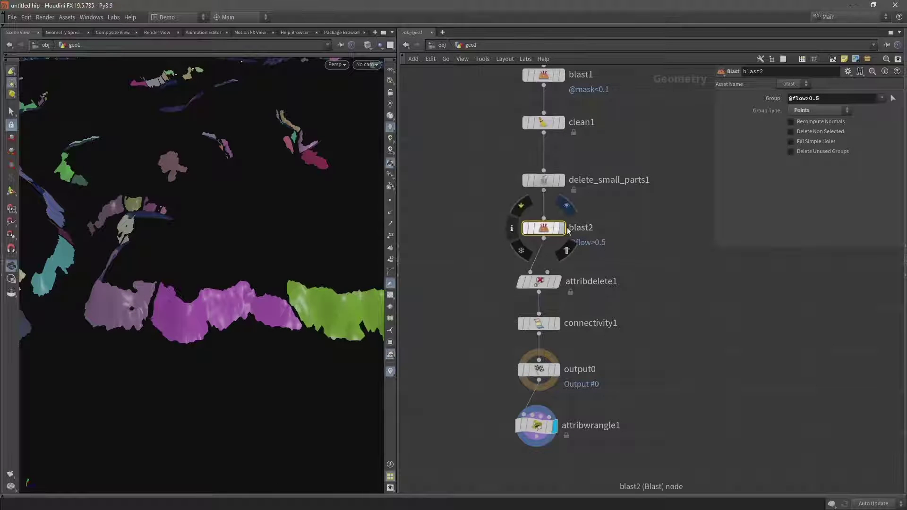
pyautogui.press('b')
pyautogui.press('b')
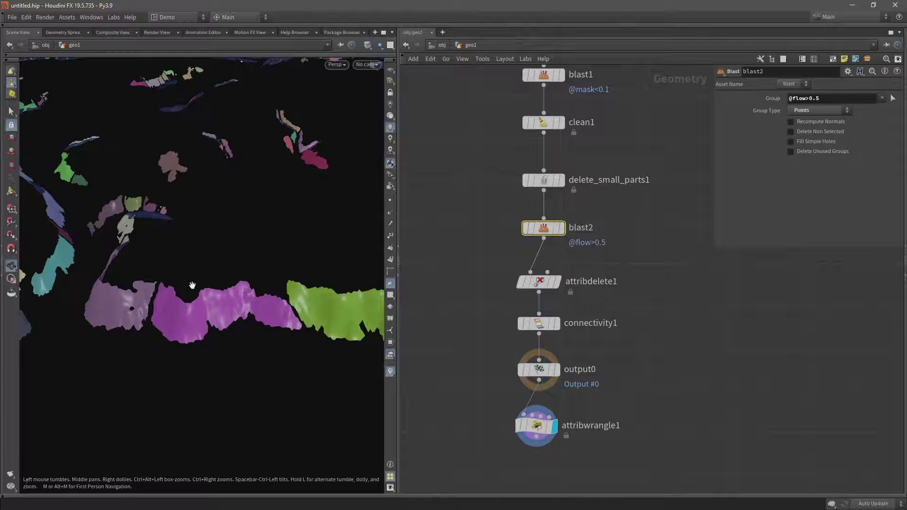
pyautogui.moveTo(156, 283); pyautogui.dragTo(233, 253)
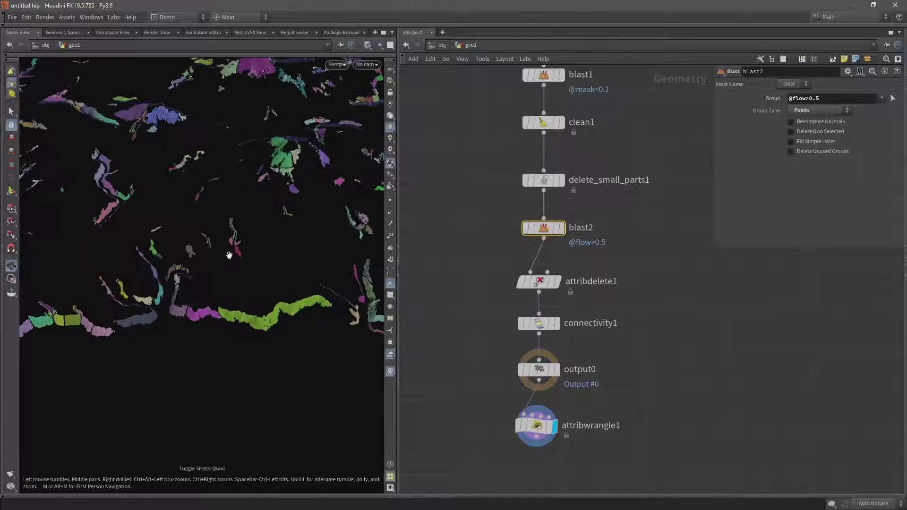
pyautogui.press('b')
pyautogui.press('b')
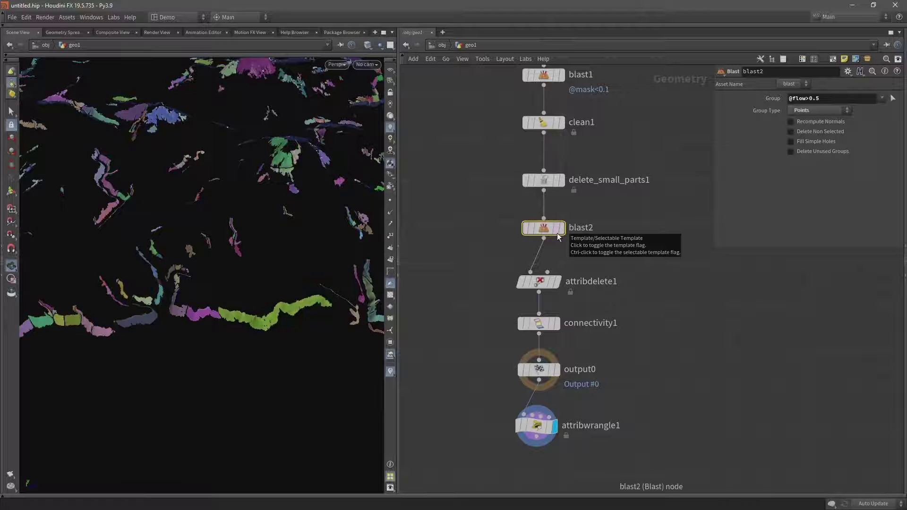
pyautogui.moveTo(300, 214); pyautogui.dragTo(340, 227)
pyautogui.moveTo(264, 331); pyautogui.dragTo(250, 373)
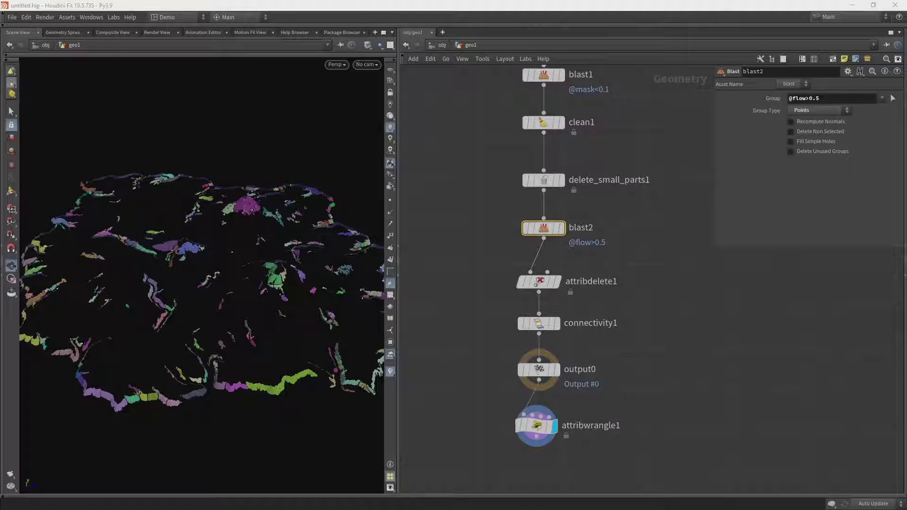
pyautogui.moveTo(220, 253); pyautogui.dragTo(249, 268)
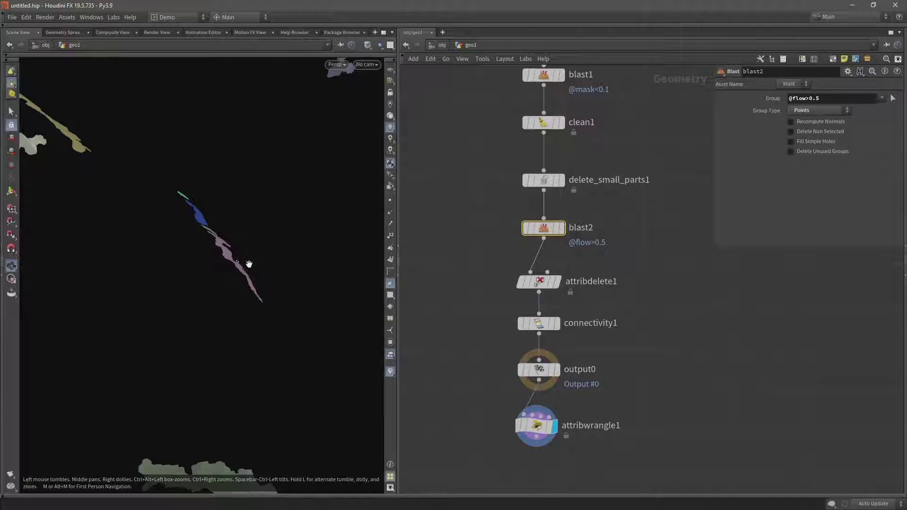
# - Shift the lower four nodes down and wire a new clean2 node between blast2 and attribdelete1
pyautogui.moveTo(497, 264); pyautogui.dragTo(587, 492)
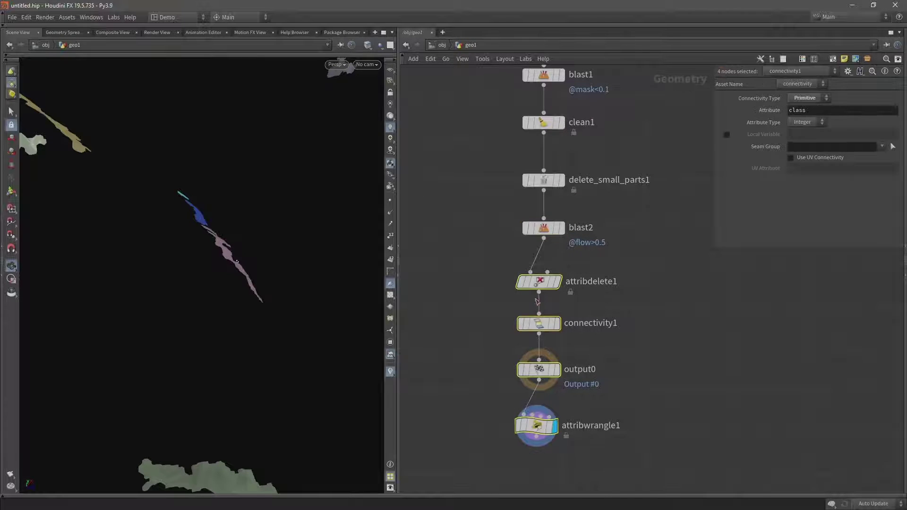
pyautogui.moveTo(541, 288); pyautogui.dragTo(545, 339)
pyautogui.click(574, 290)
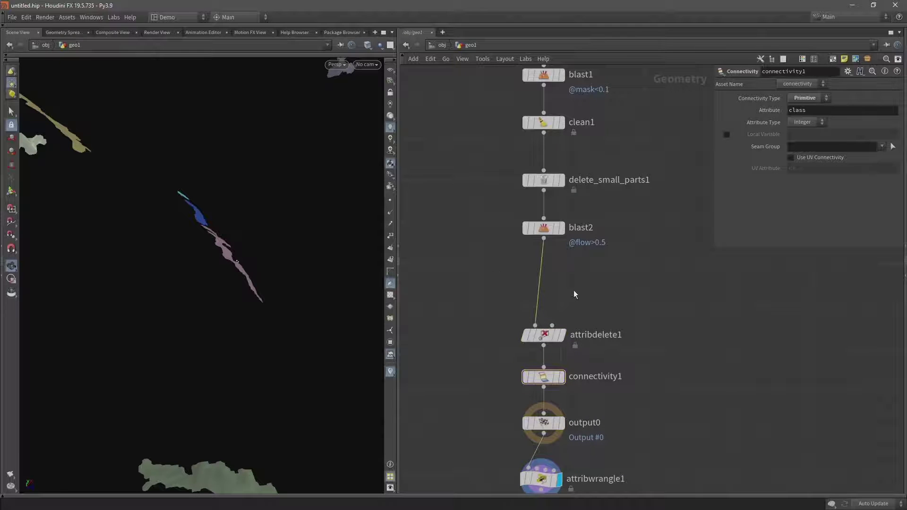
pyautogui.press('Tab')
pyautogui.write('clean')
pyautogui.press('Return')
pyautogui.click(501, 326)
pyautogui.moveTo(488, 330); pyautogui.dragTo(553, 286)
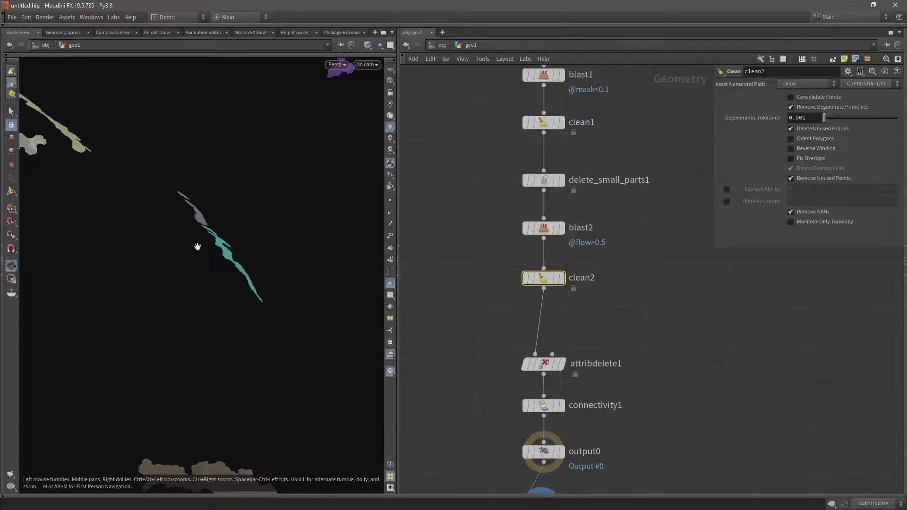
# - Add a Labs Delete Small Parts node below clean2 and display its output
pyautogui.press('Tab')
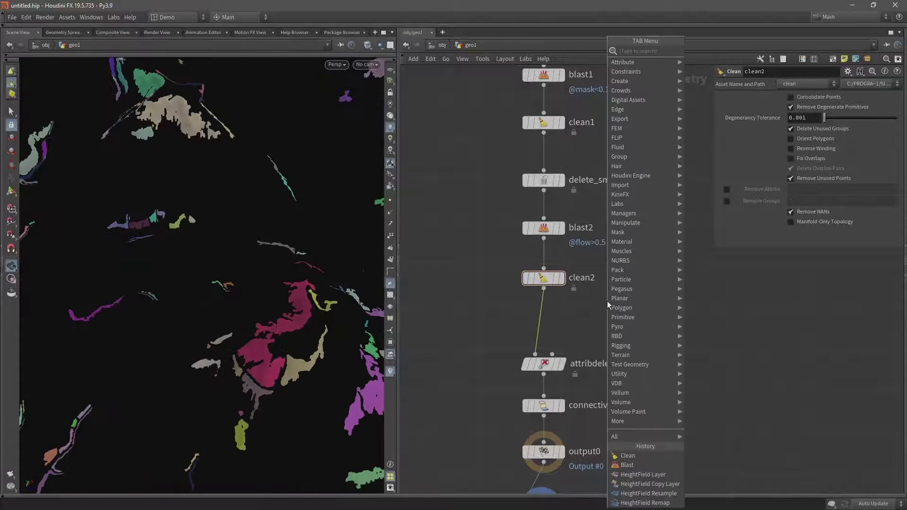
pyautogui.write('delete')
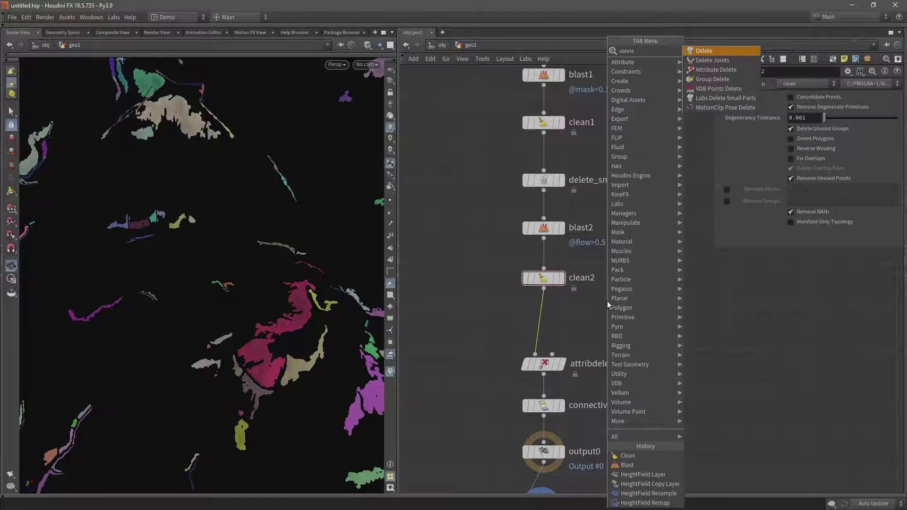
pyautogui.click(726, 97)
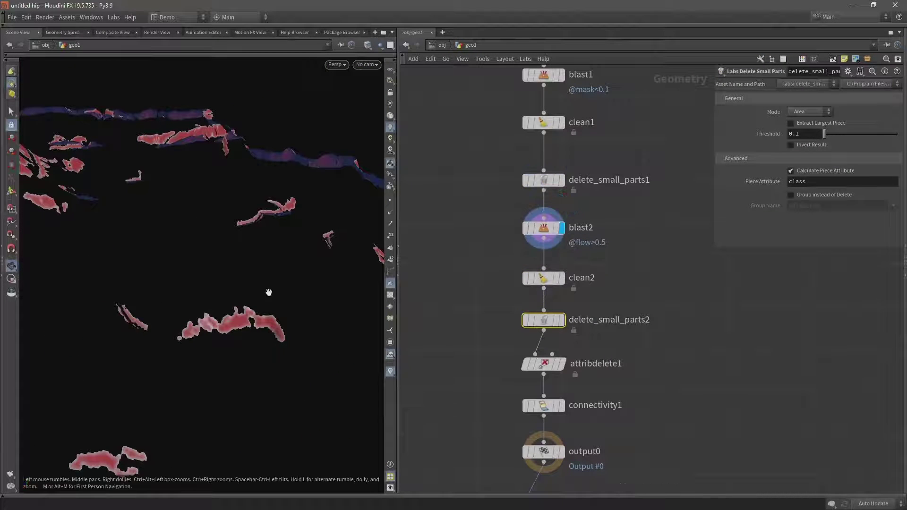
pyautogui.moveTo(119, 328); pyautogui.dragTo(102, 347)
pyautogui.click(539, 228)
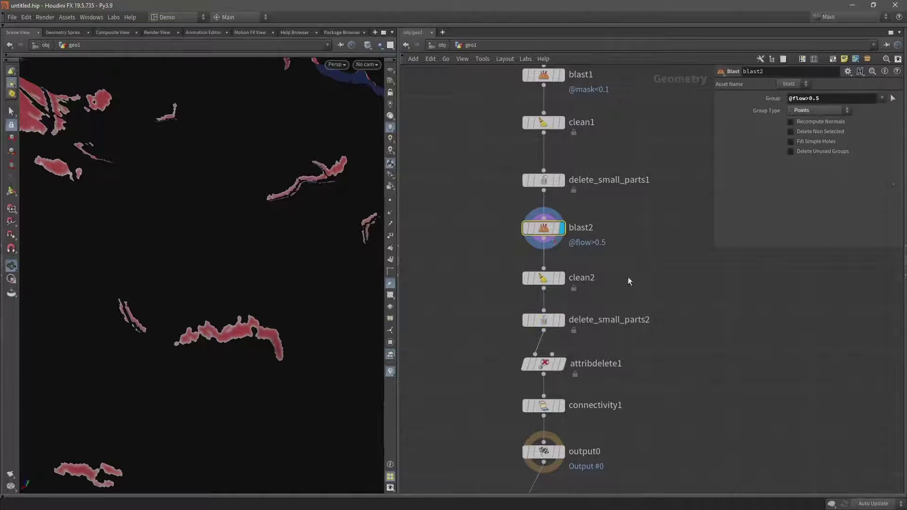
pyautogui.click(576, 313)
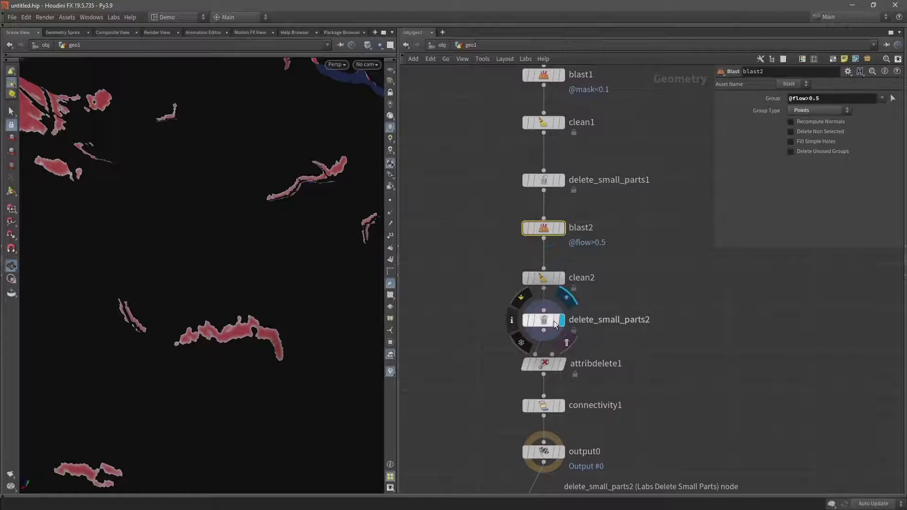
# - Set delete_small_parts2's Threshold to 100 and orbit to check the remaining pieces
pyautogui.click(549, 325)
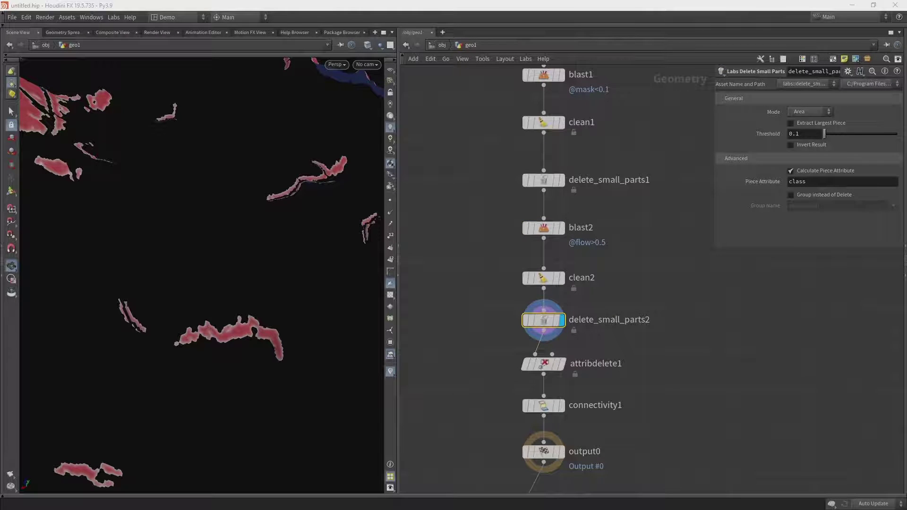
pyautogui.doubleClick(794, 134)
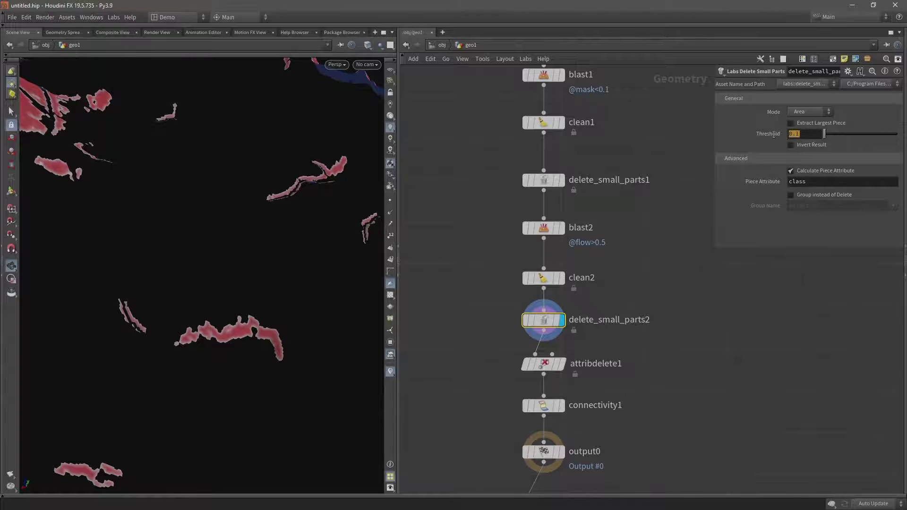
pyautogui.write('100')
pyautogui.press('Return')
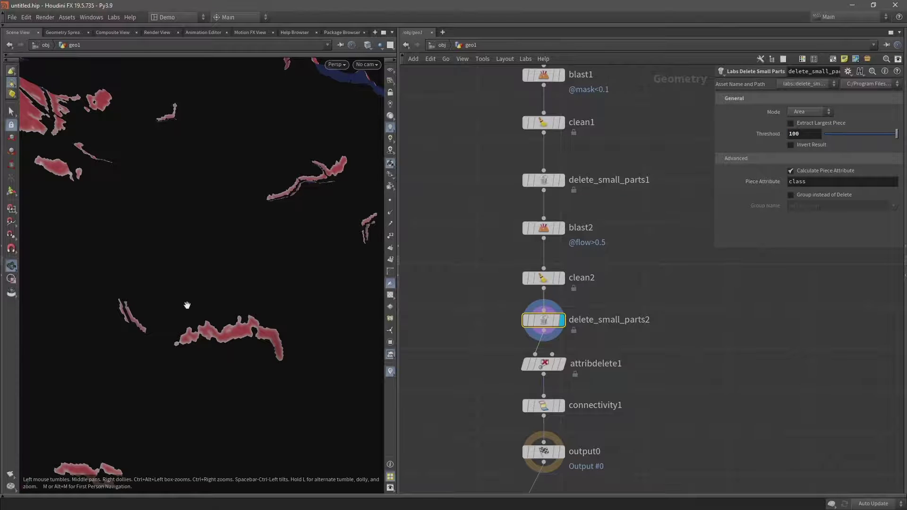
pyautogui.moveTo(186, 307); pyautogui.dragTo(138, 300)
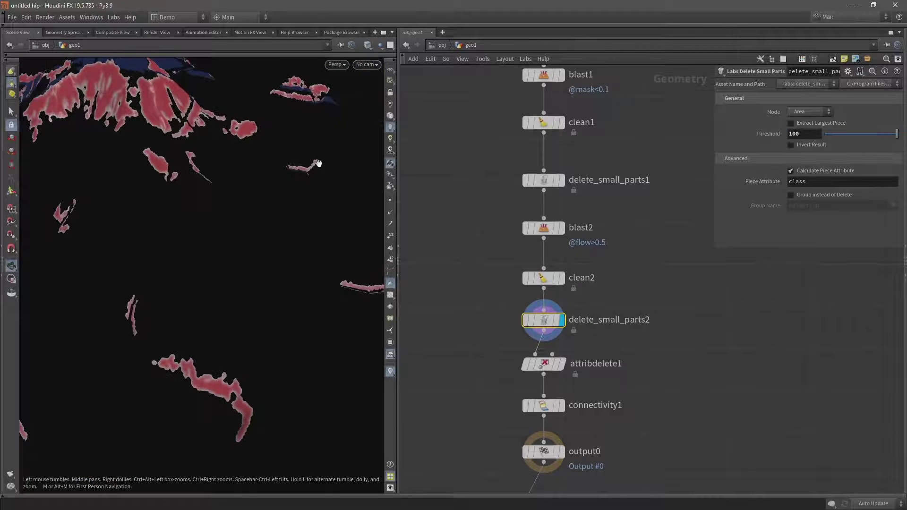
pyautogui.moveTo(204, 215); pyautogui.dragTo(159, 233)
pyautogui.moveTo(162, 279); pyautogui.dragTo(246, 298)
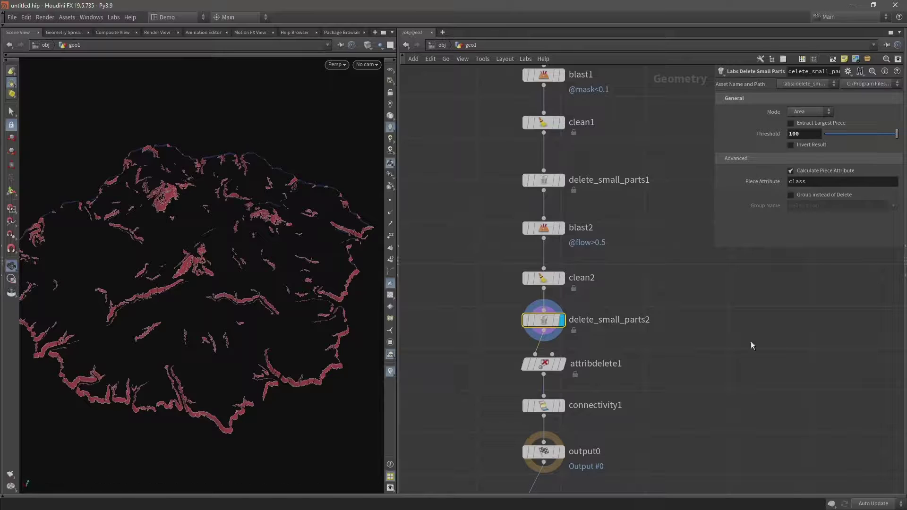
# - Zoom out the network and box-select all 18 nodes below PE_Load_Landscape1
pyautogui.scroll(-4, 498, 409)
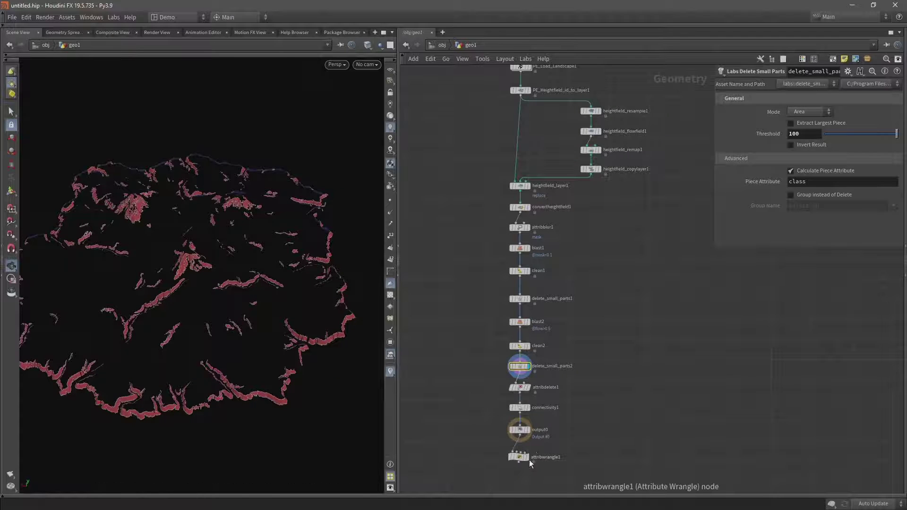
pyautogui.scroll(-2, 489, 231)
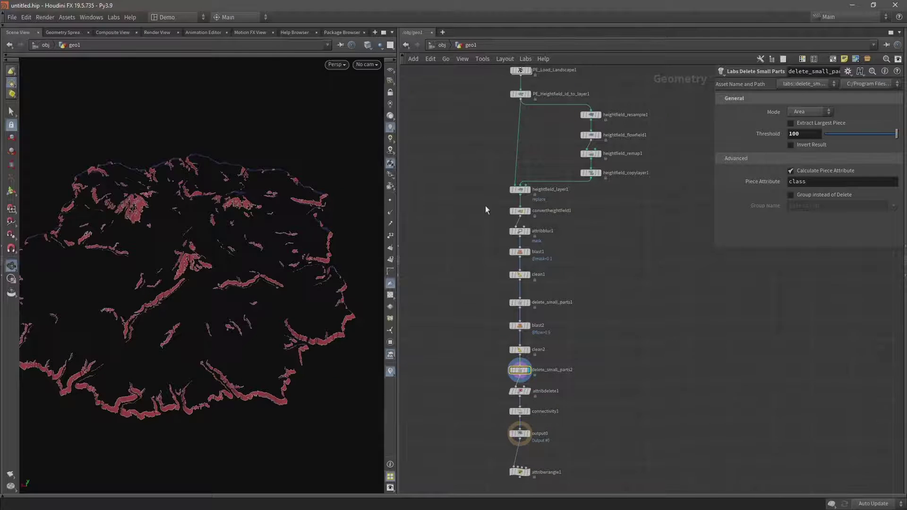
pyautogui.hotkey('ctrl', 'z')
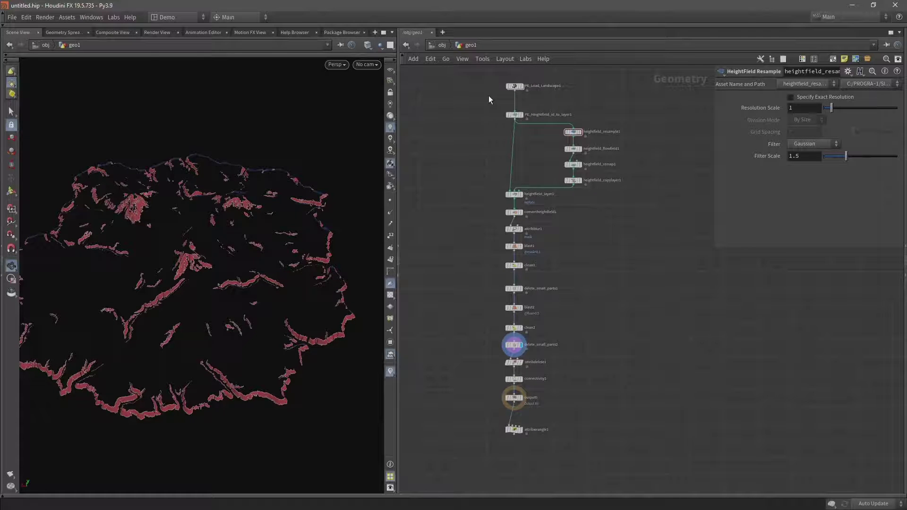
pyautogui.moveTo(475, 95); pyautogui.dragTo(612, 464)
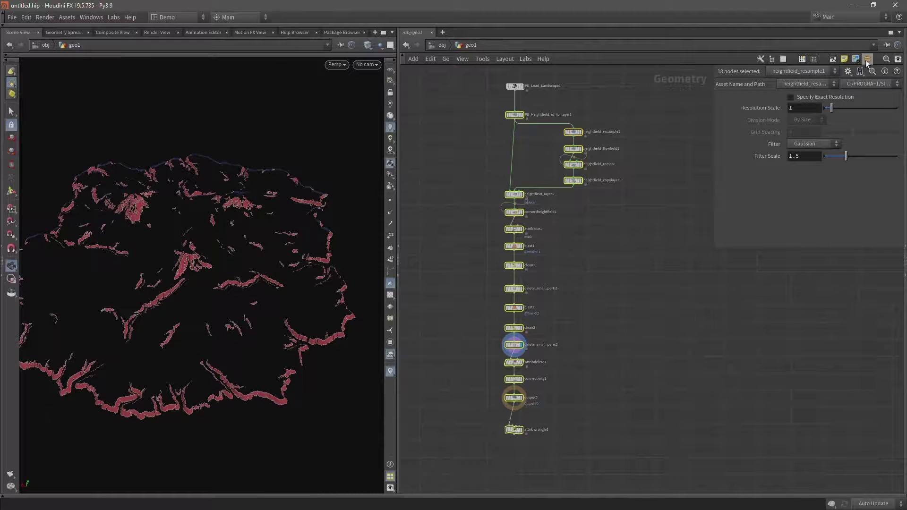
# - Collapse the selection with Shift+C into a subnet named HF_Extract_Cliffs, then inspect the terrain
pyautogui.hotkey('shift', 'c')
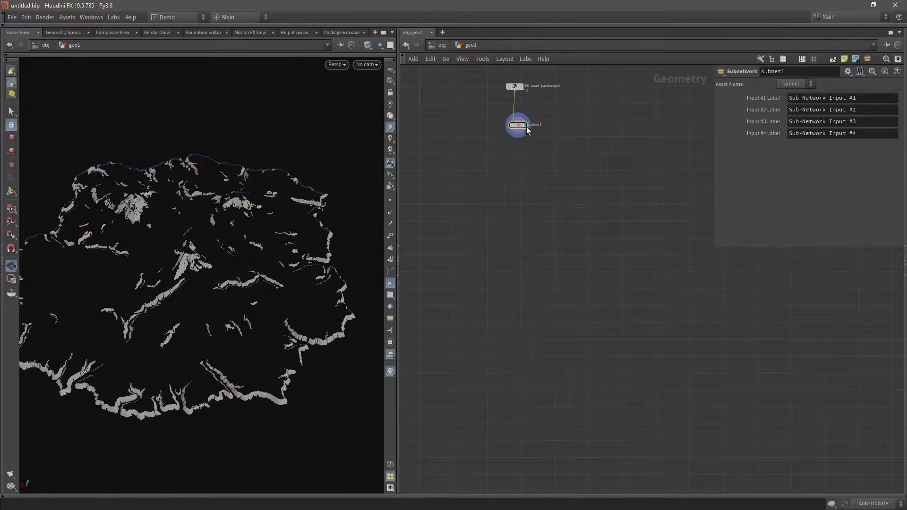
pyautogui.write('f')
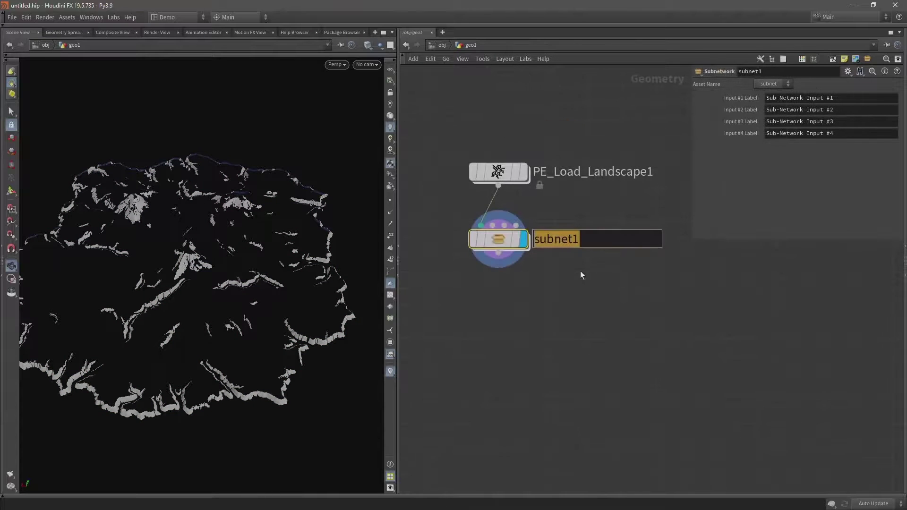
pyautogui.write('HF')
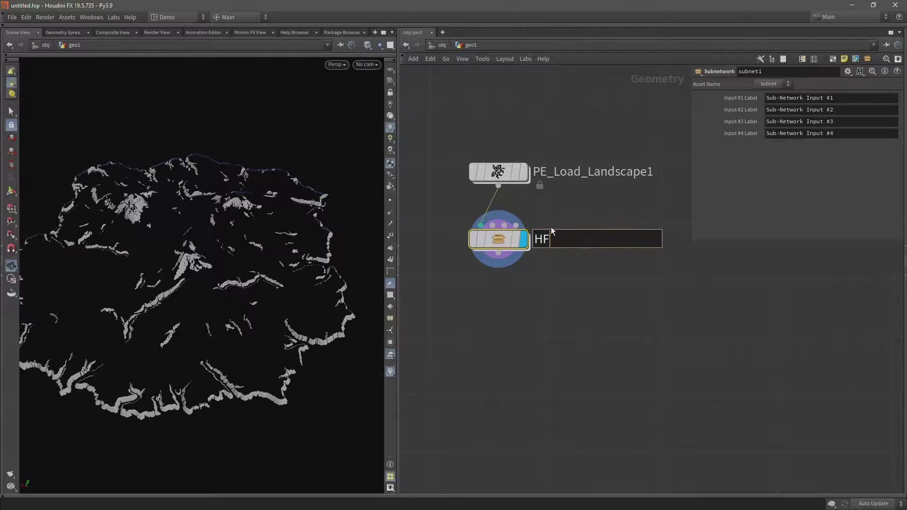
pyautogui.write('_Extract_Cliffs')
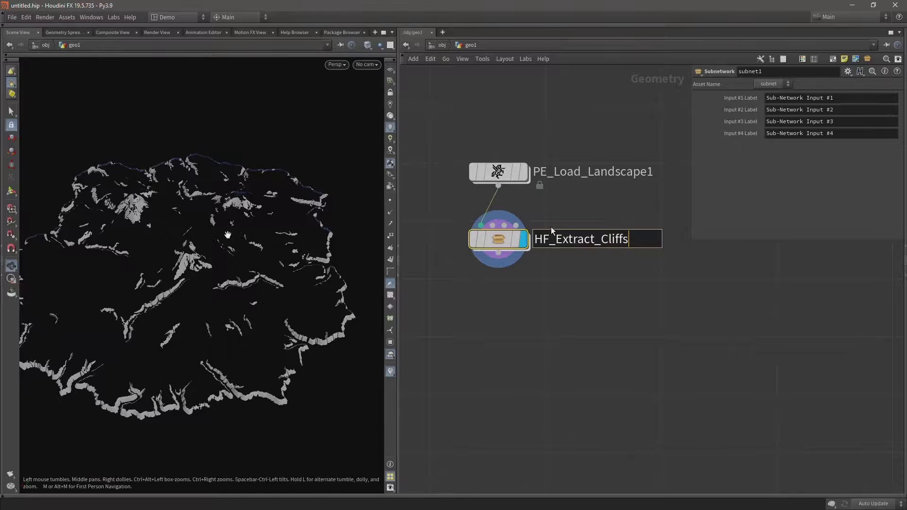
pyautogui.press('Return')
pyautogui.moveTo(160, 252); pyautogui.dragTo(197, 243)
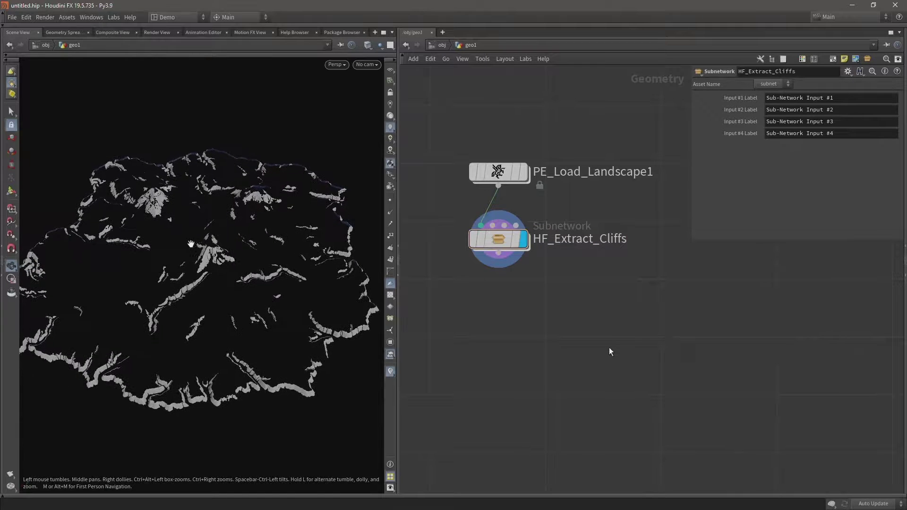
pyautogui.scroll(-5, 609, 348)
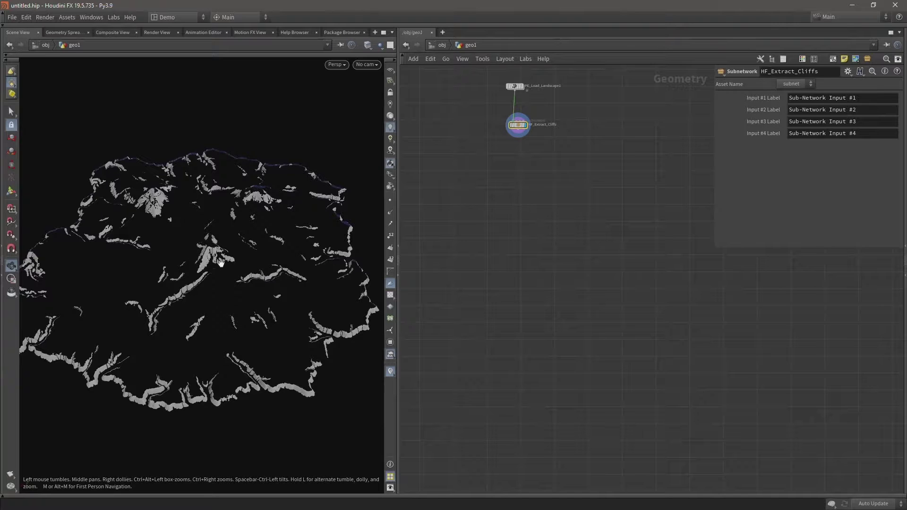
pyautogui.moveTo(214, 267); pyautogui.dragTo(176, 265)
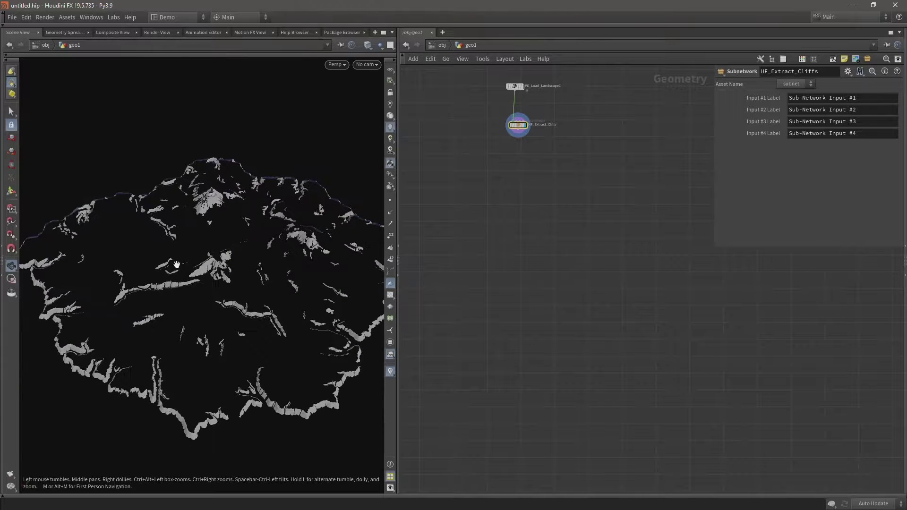
pyautogui.scroll(10, 206, 271)
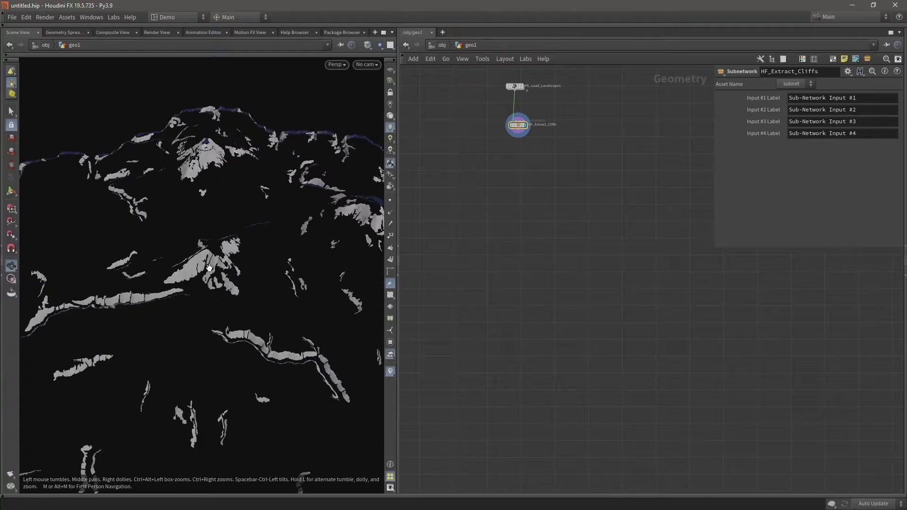
pyautogui.scroll(-4, 177, 273)
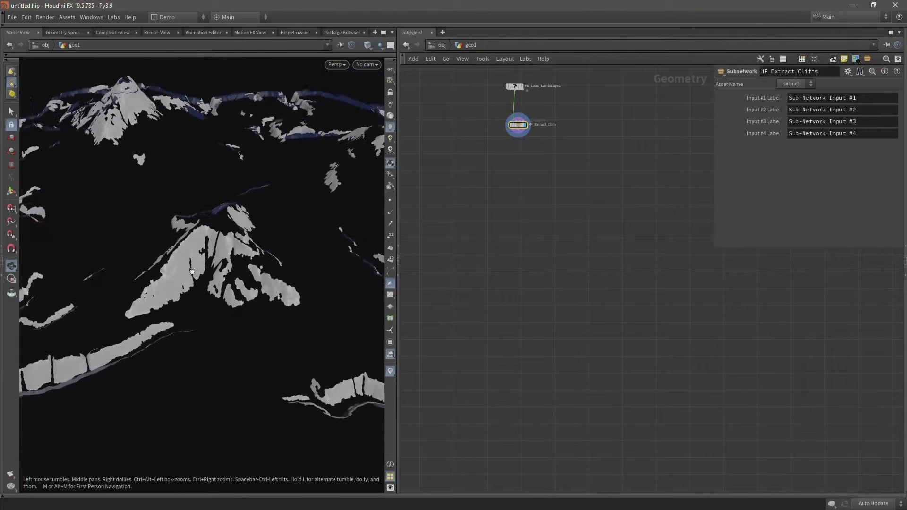